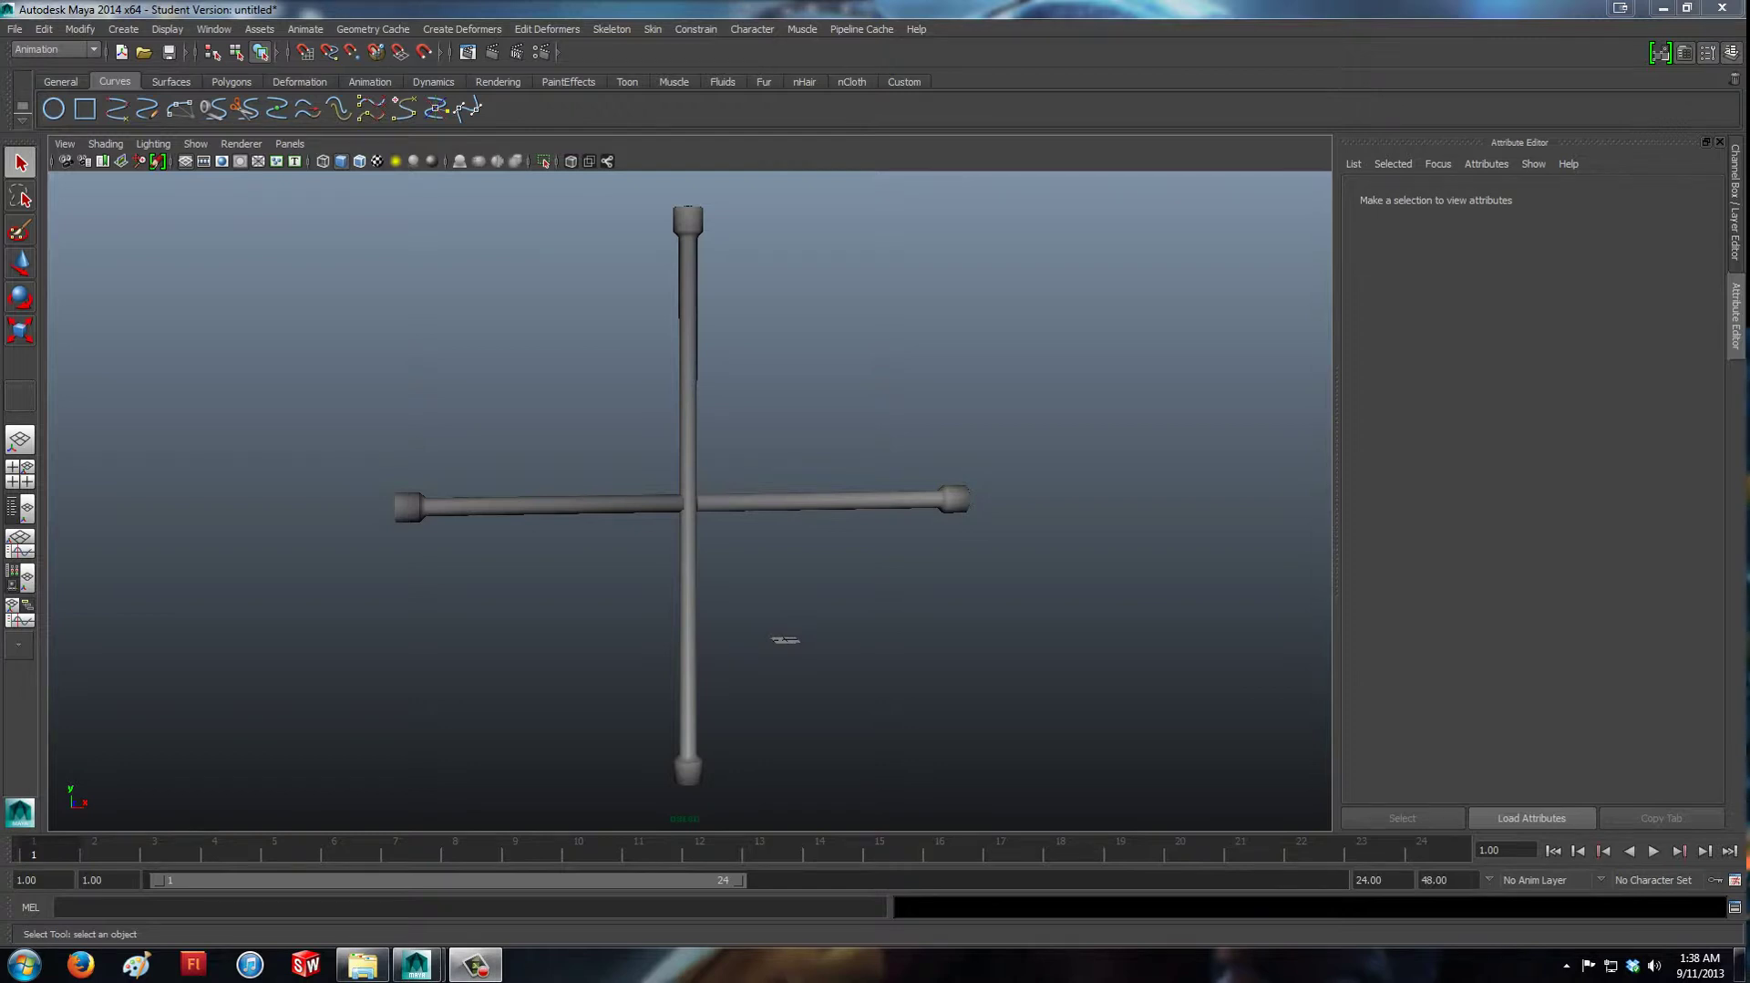
Switch the perspective viewport to High Quality Rendering.
click(689, 503)
click(848, 392)
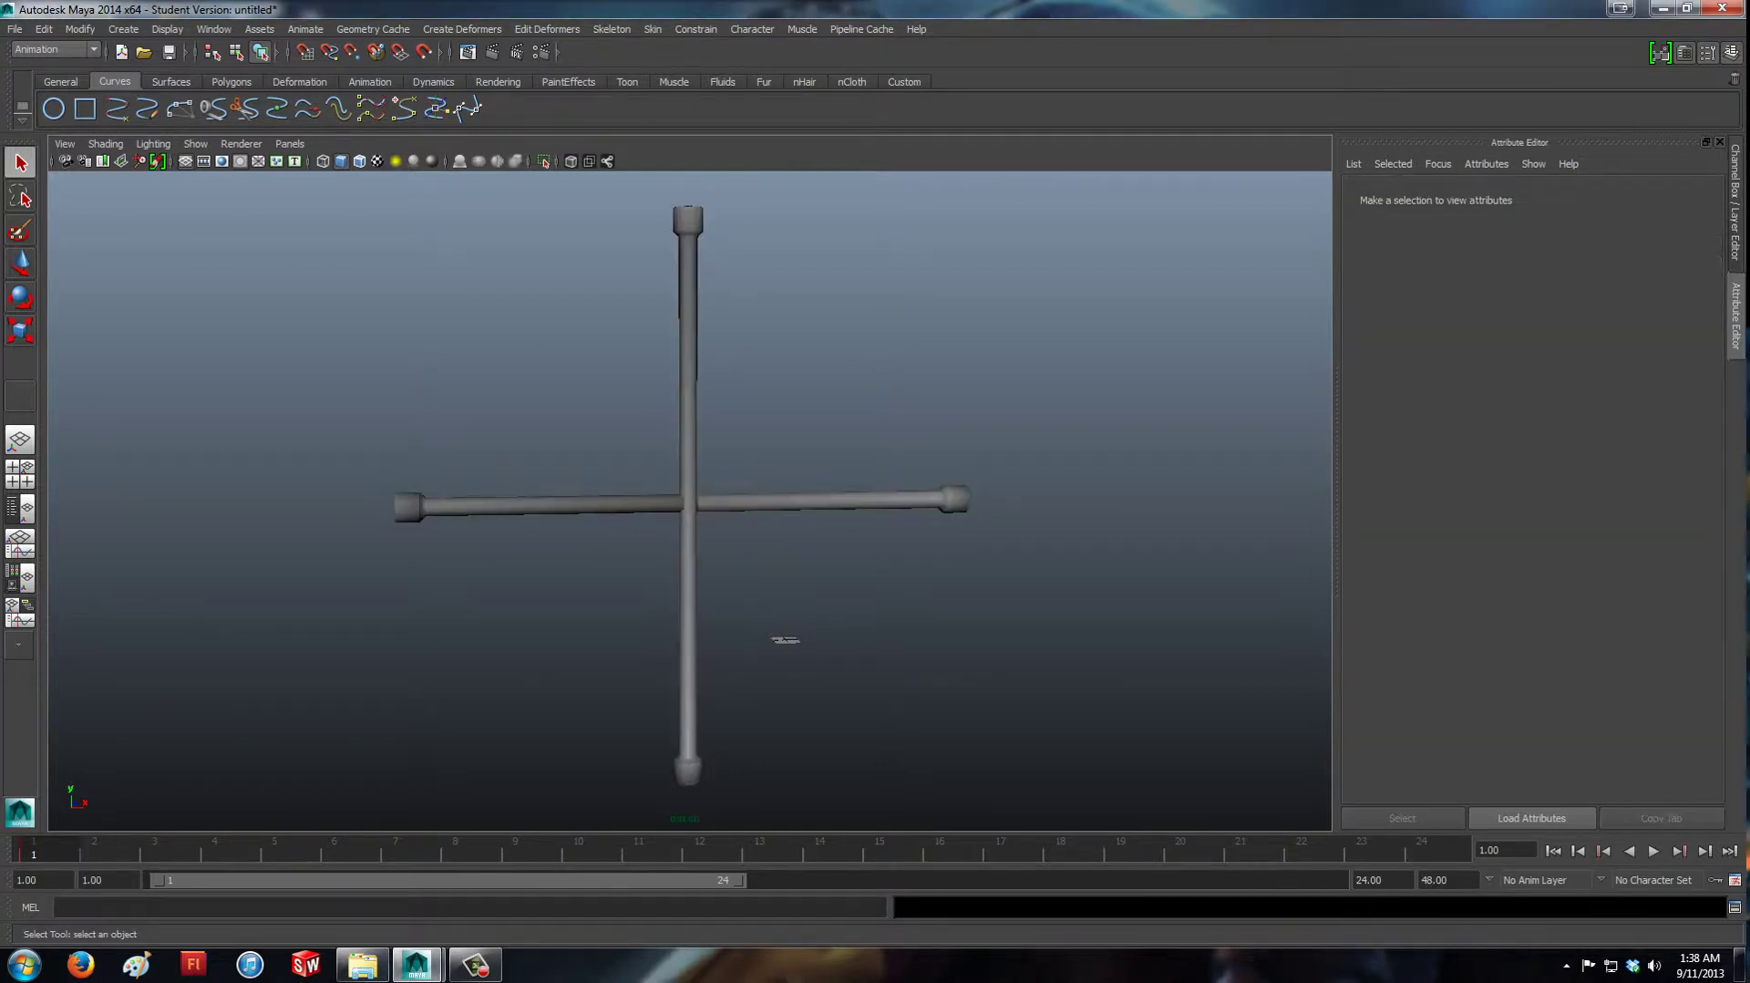
key(ctrl+z)
click(583, 364)
click(242, 144)
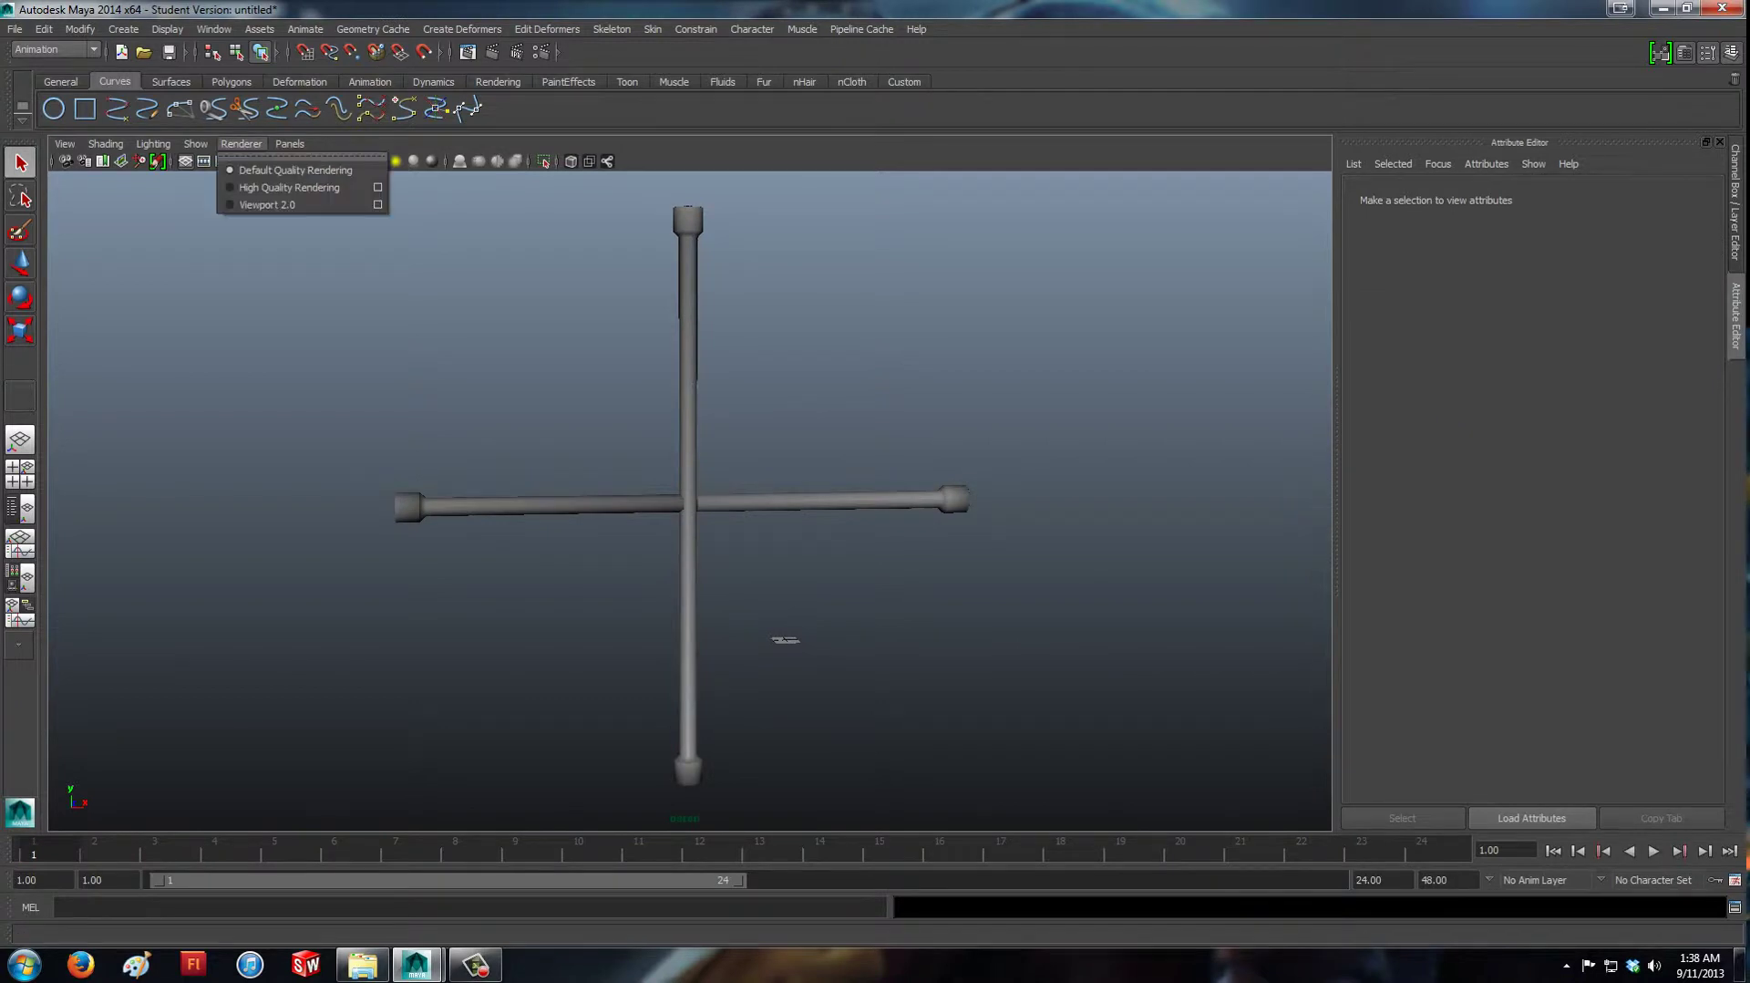
click(289, 187)
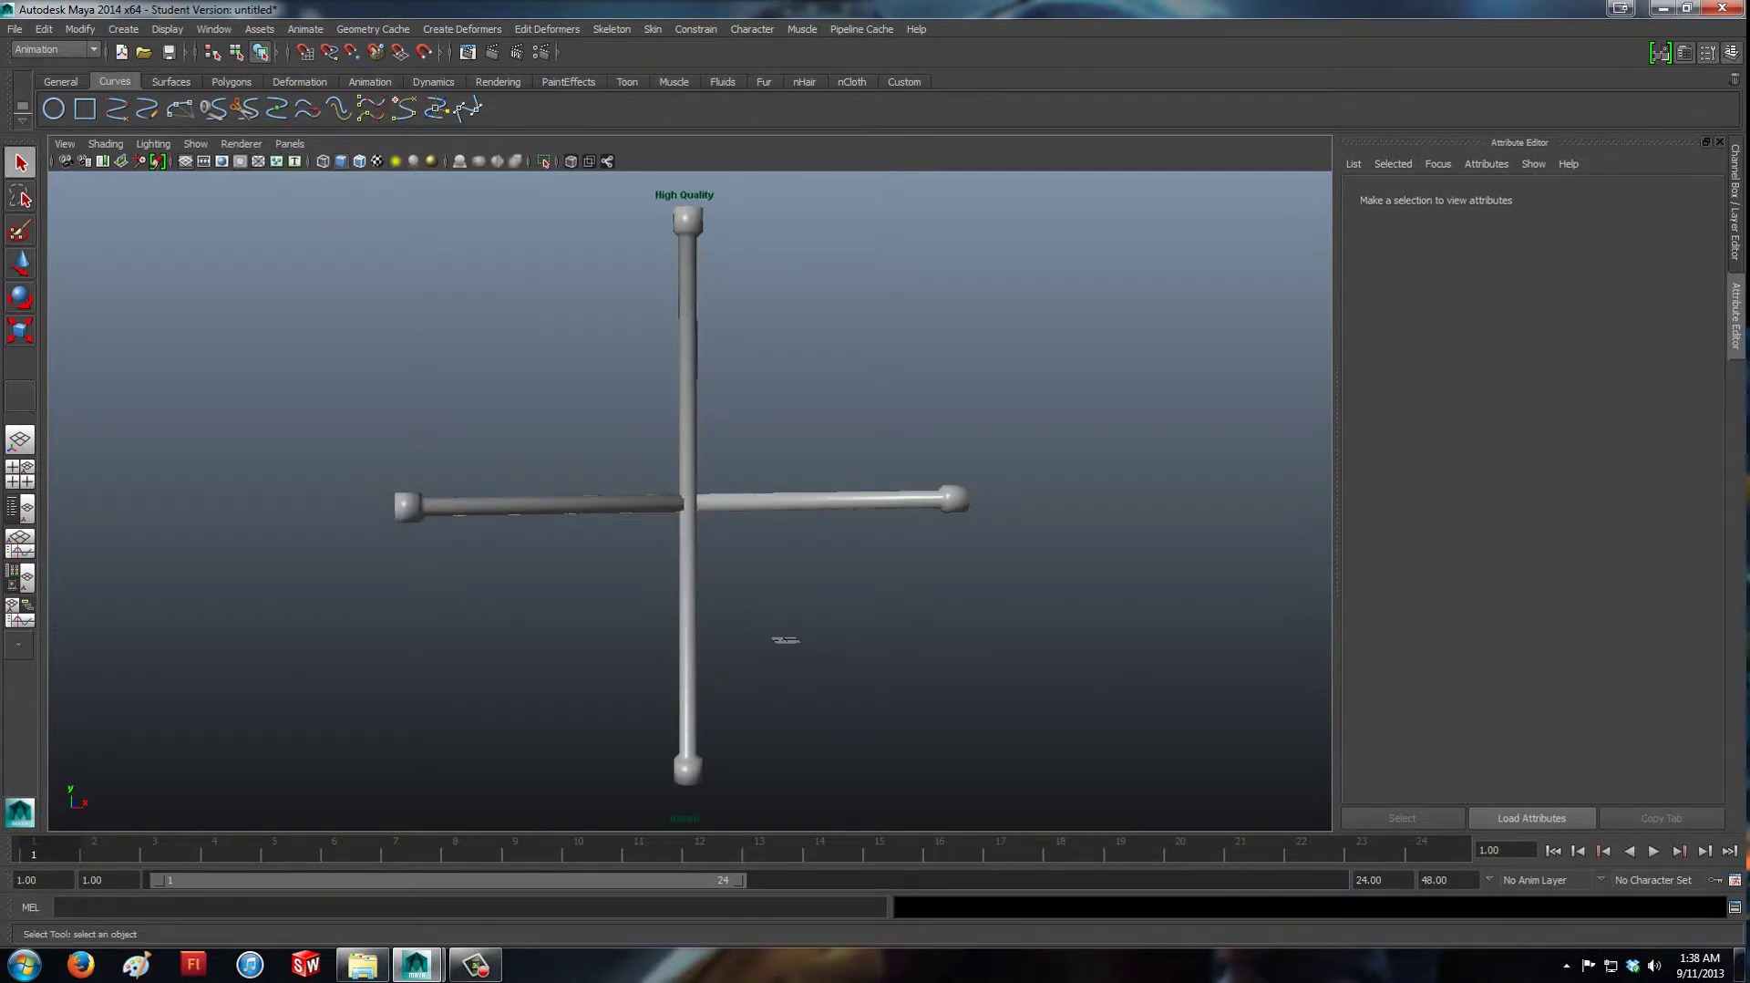
key(ctrl+z)
key(ctrl+z)
Set the tire iron's X and Y rotation to 0, and deselect it.
click(688, 503)
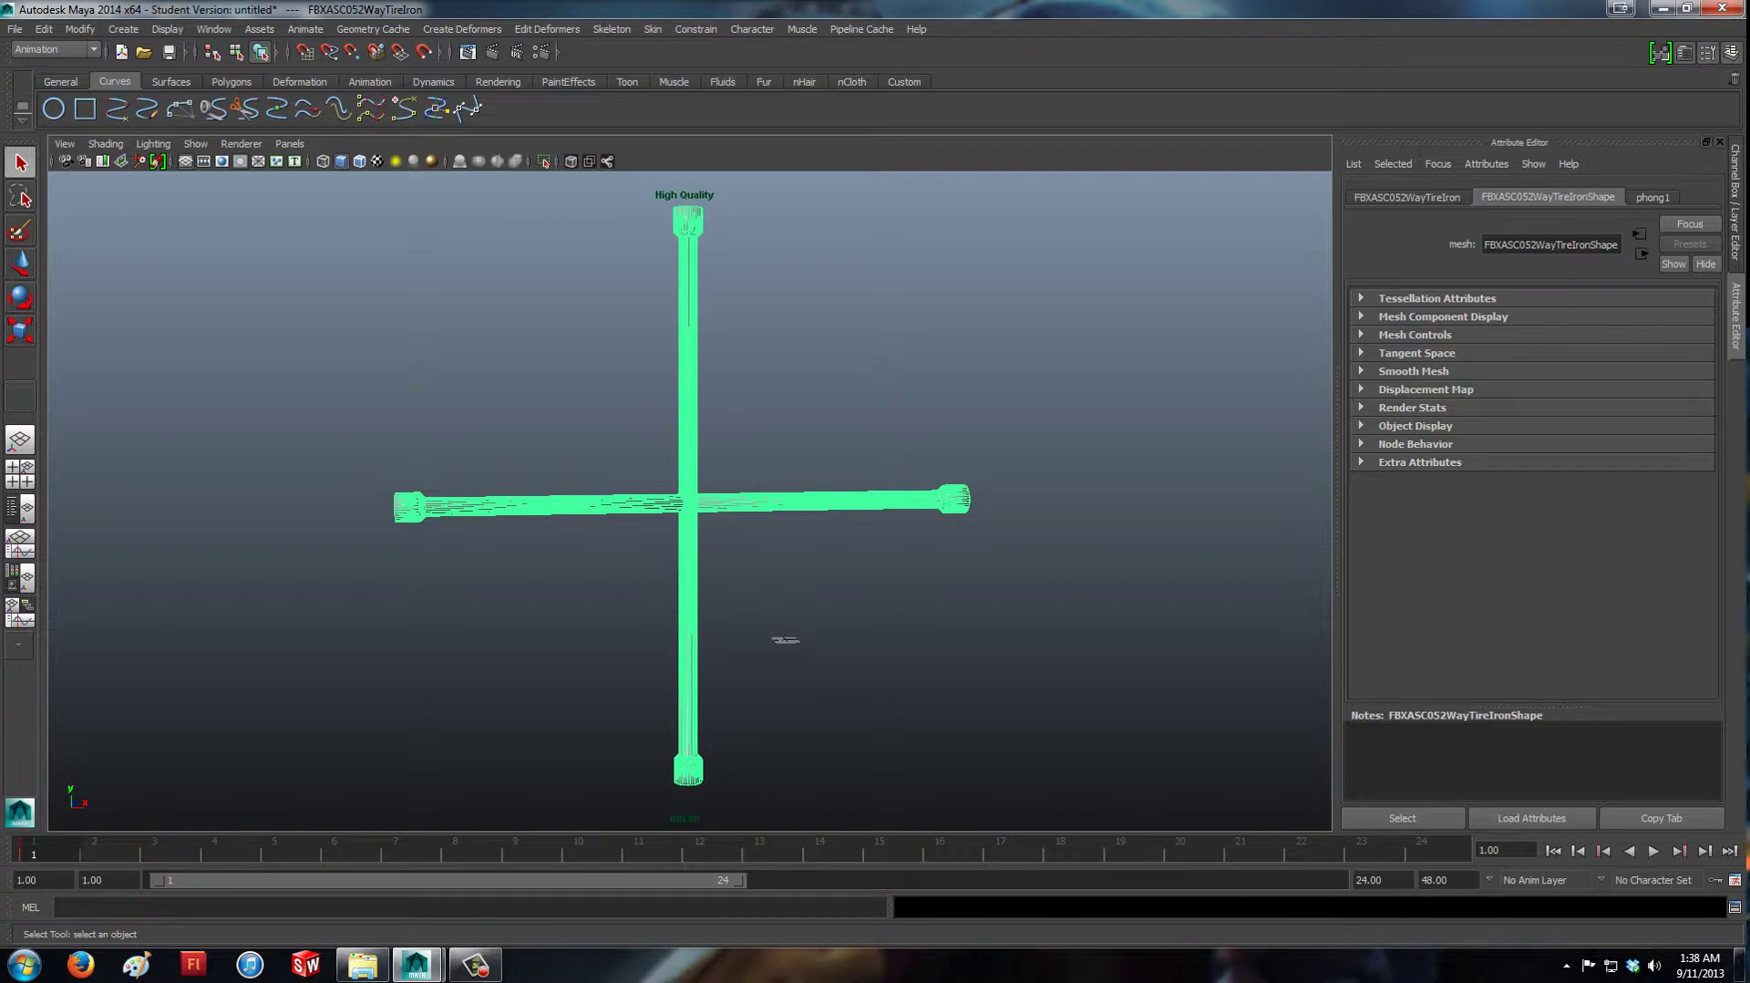
click(1407, 196)
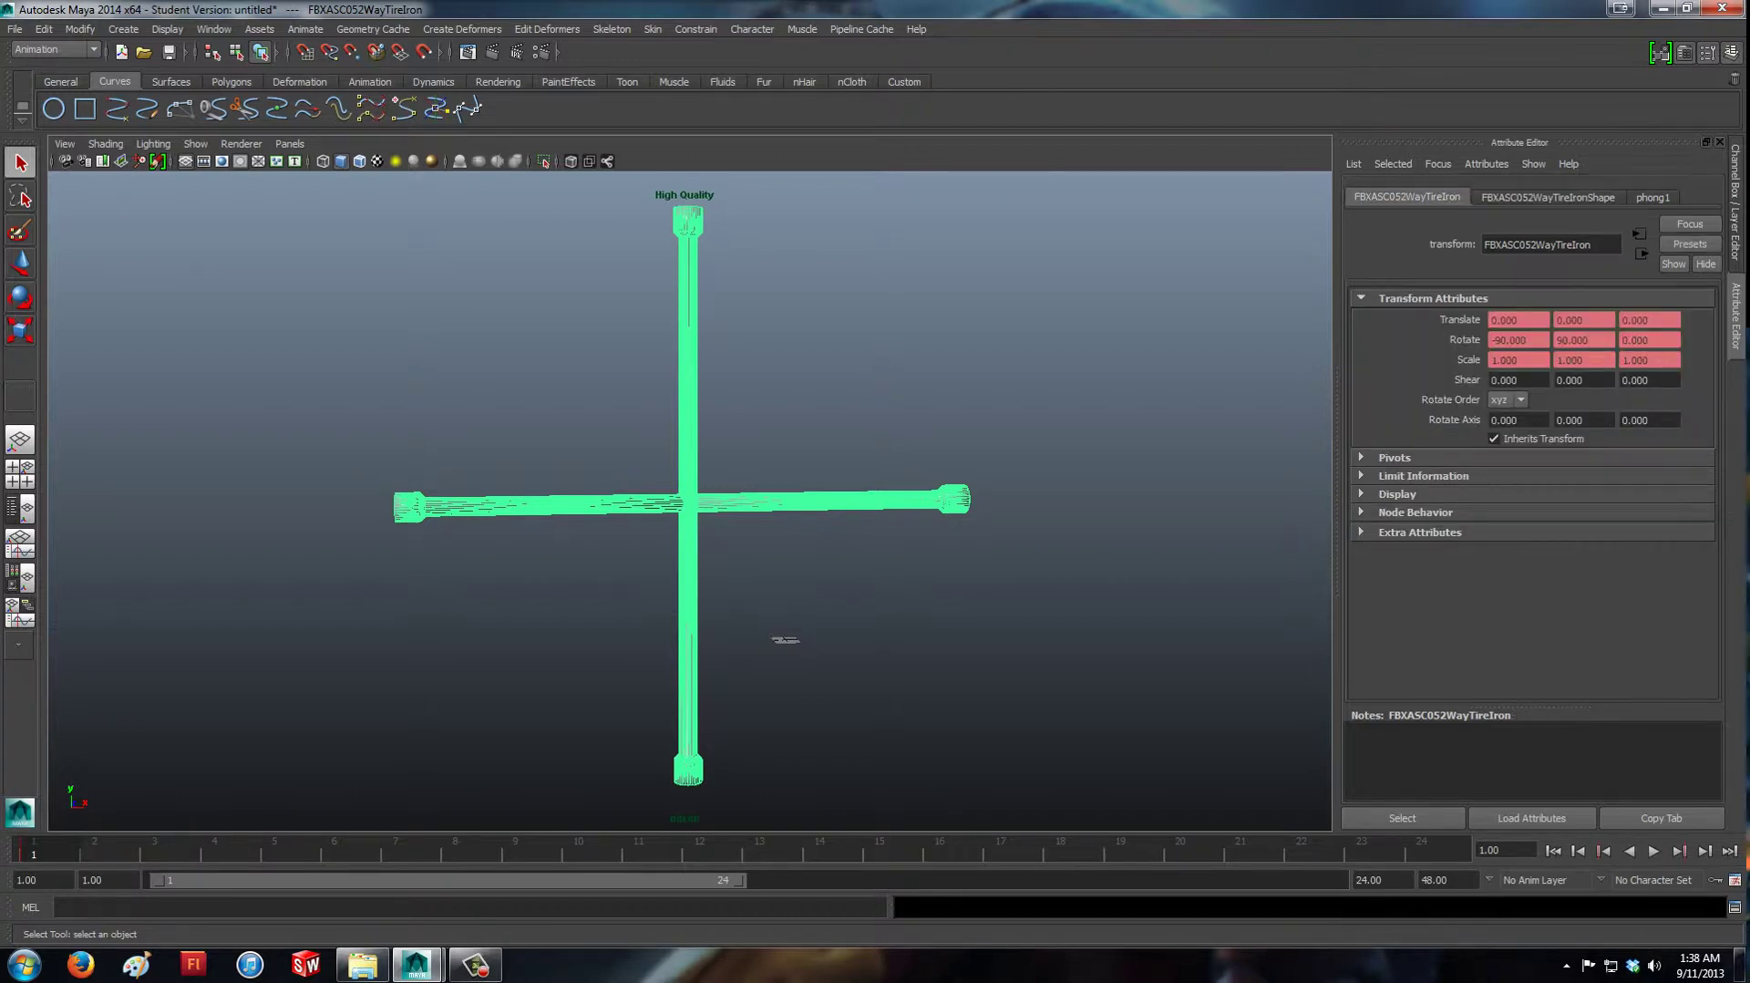
drag(1529, 340, 1489, 340)
text(0)
key(Return)
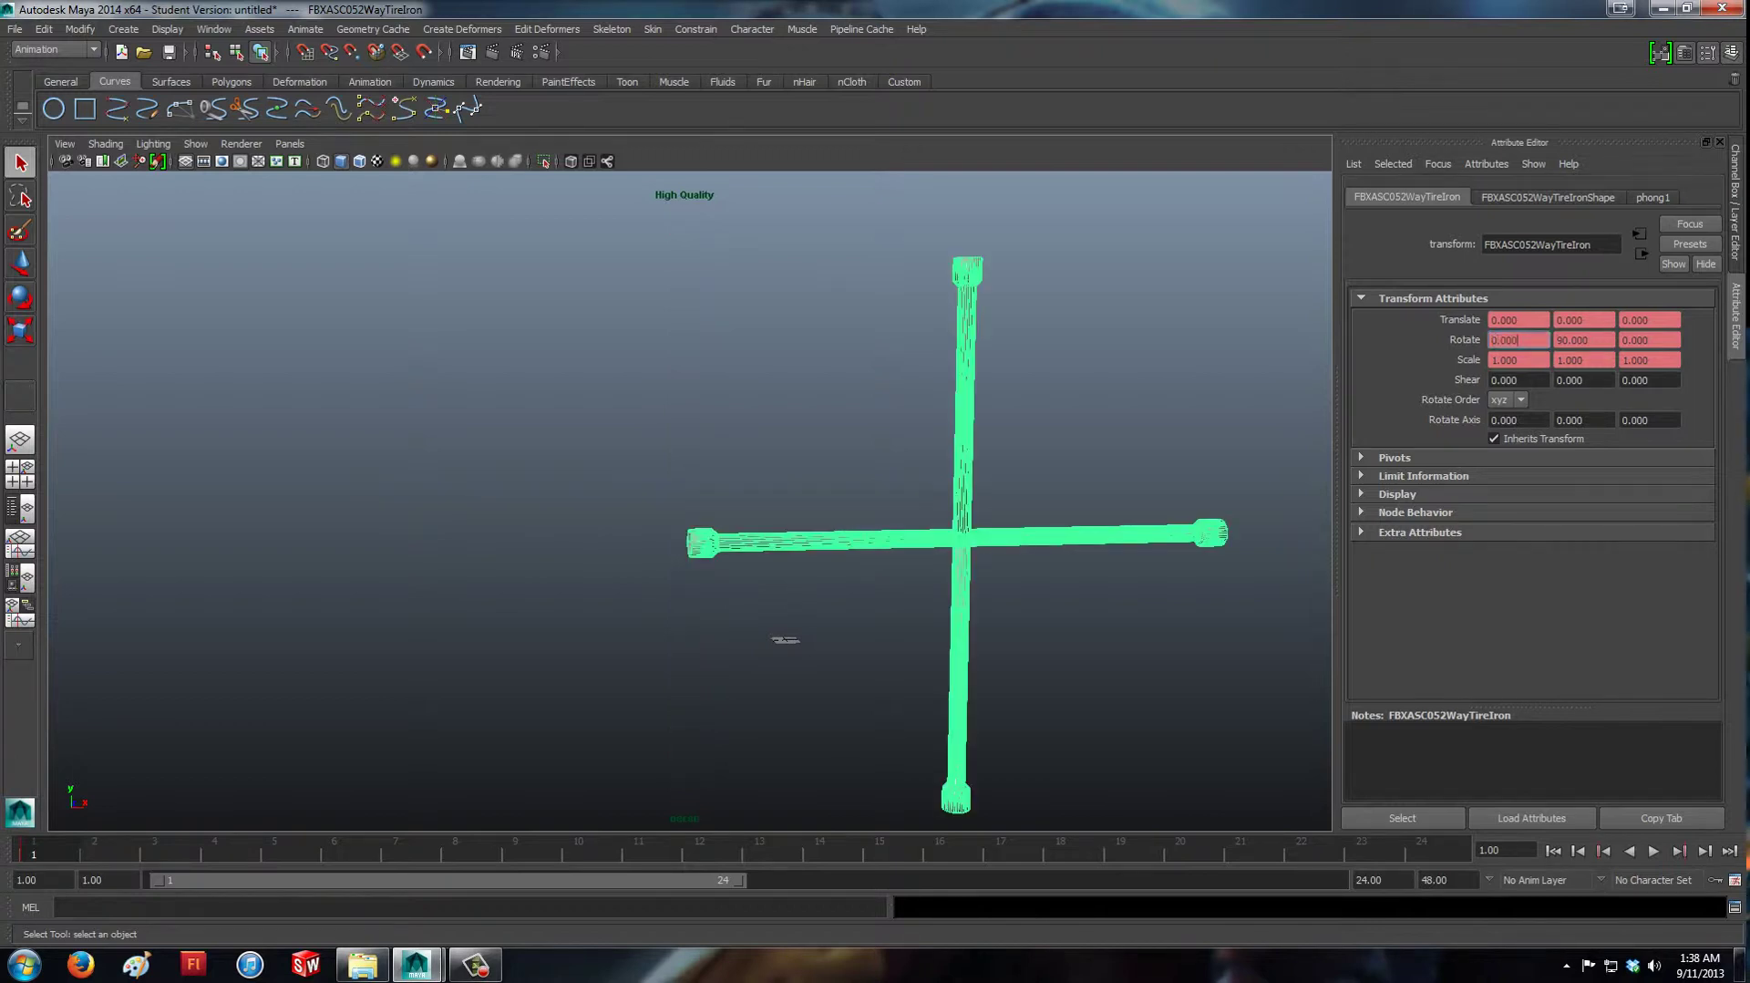
key(Tab)
text(0)
key(Return)
click(1048, 419)
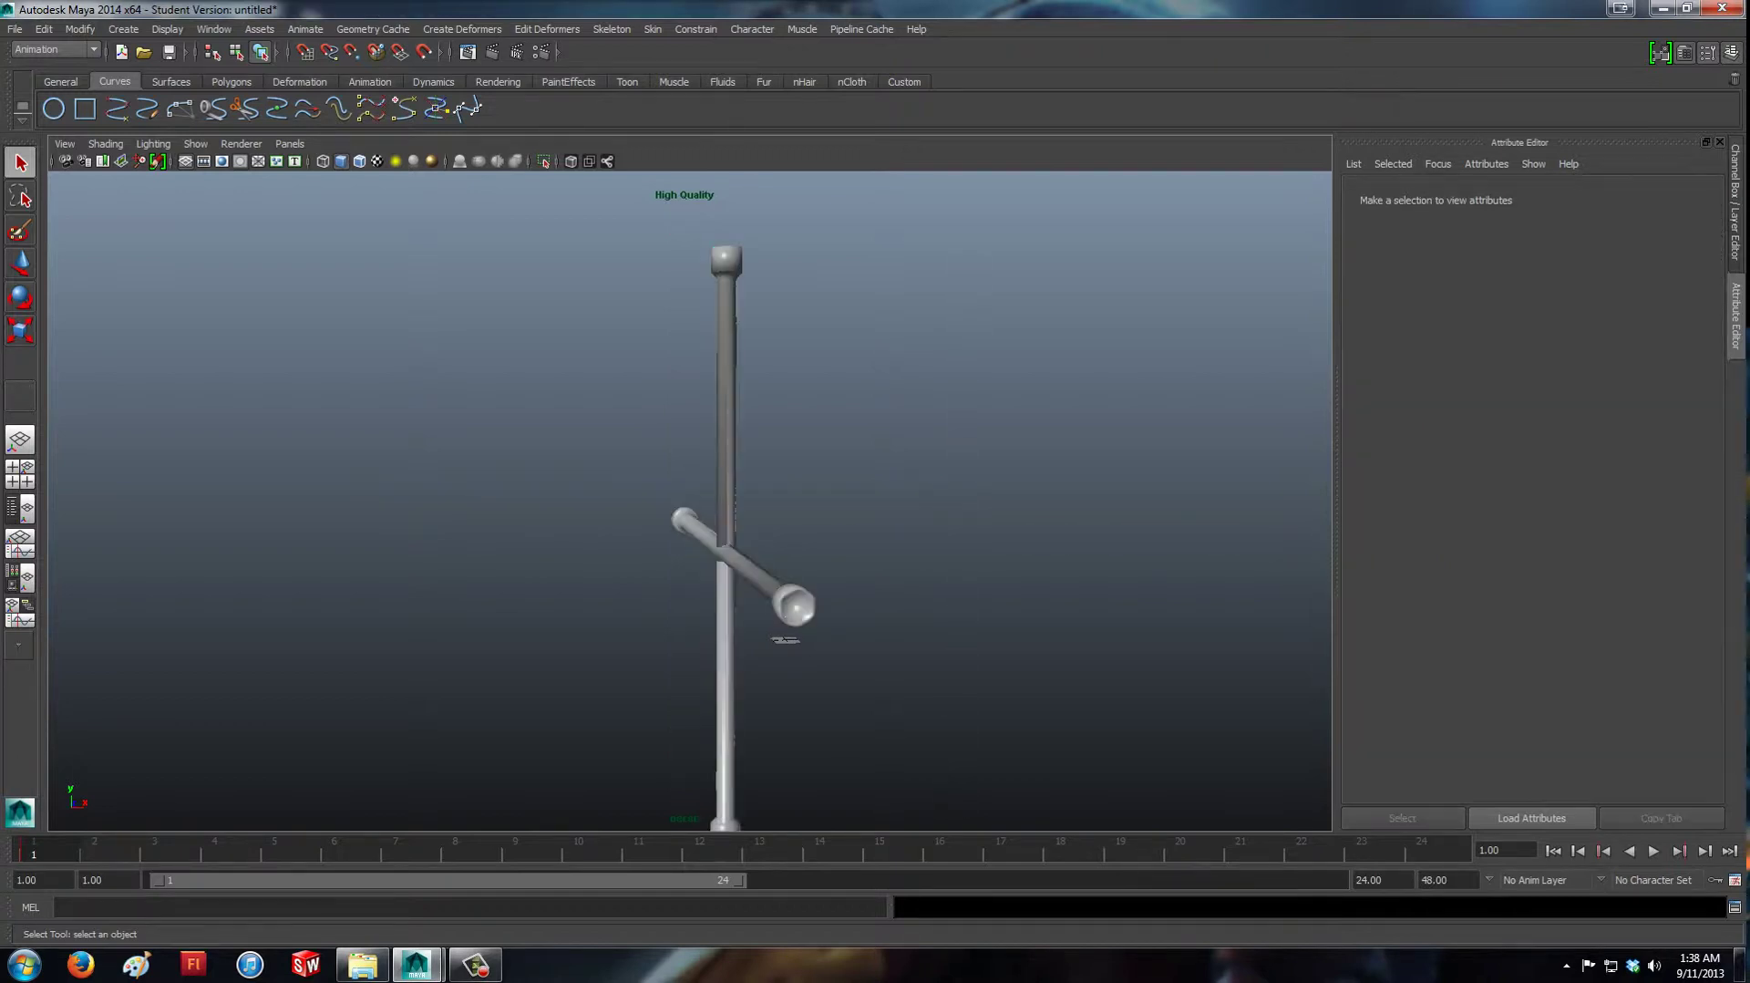
Select the tire iron in a front-facing view of its whole cross, and activate the Move tool.
alt+drag(786, 639, 638, 657)
alt+middle_drag(638, 656, 570, 614)
alt+drag(572, 613, 527, 605)
alt+middle_drag(527, 604, 668, 602)
scroll(668, 602, up, 10)
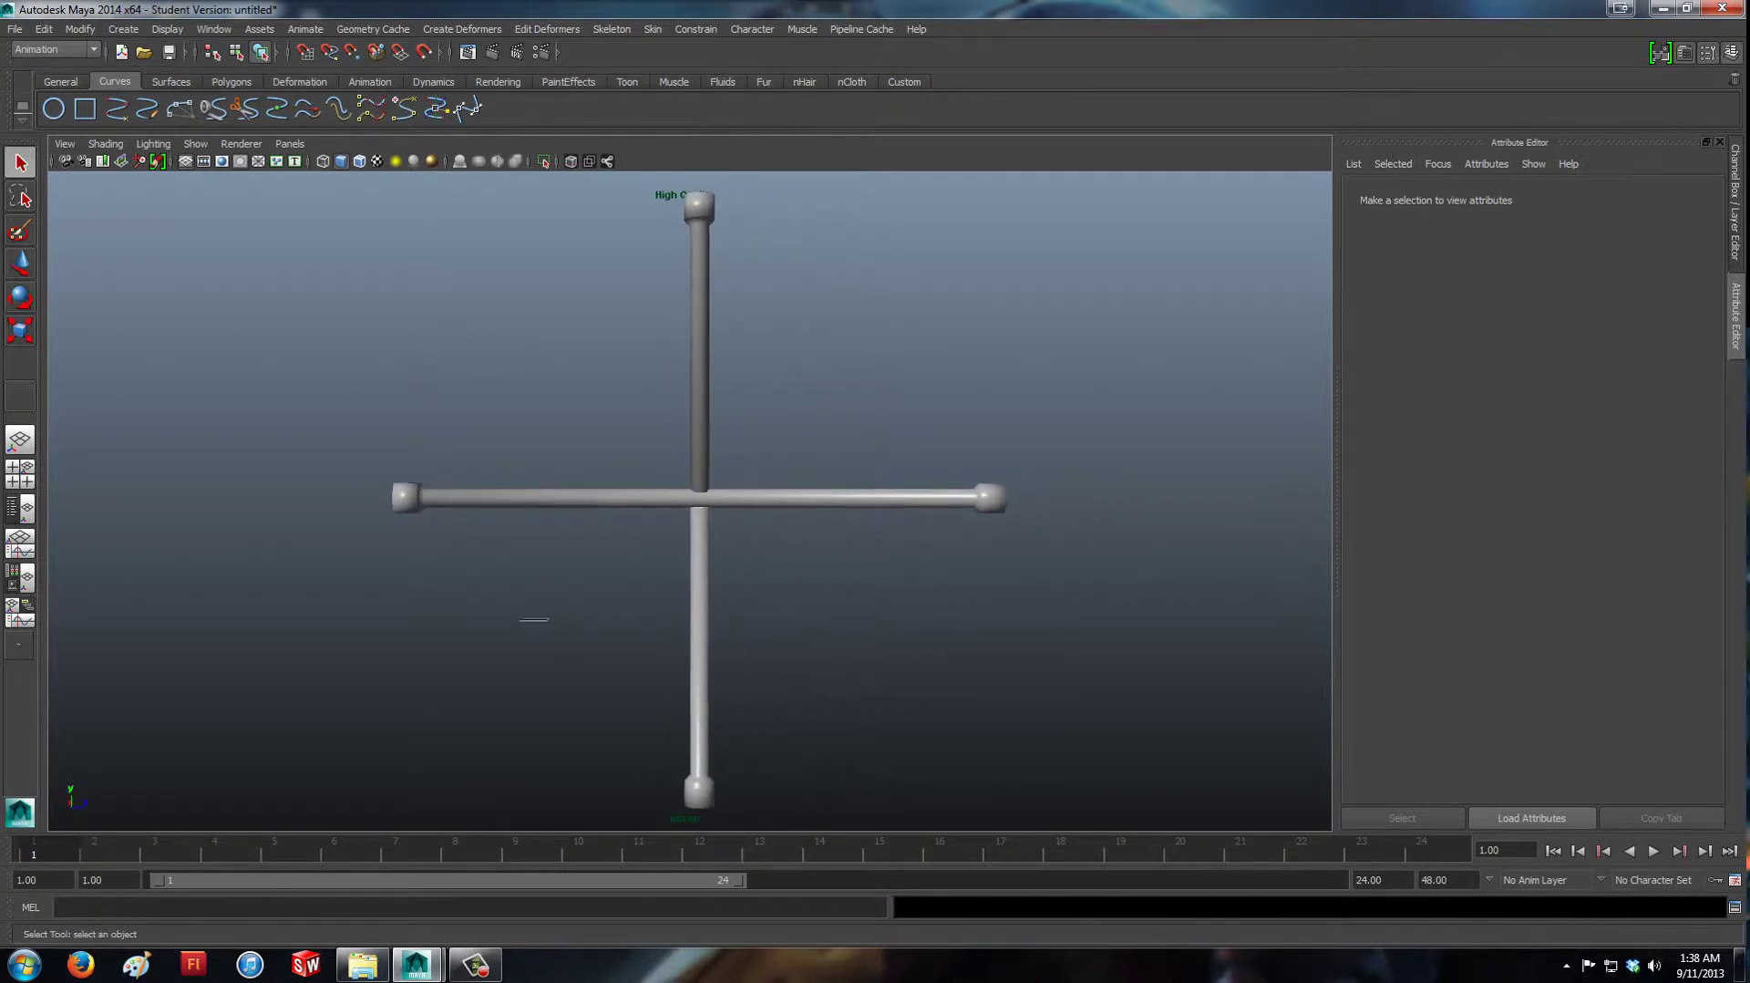
click(682, 583)
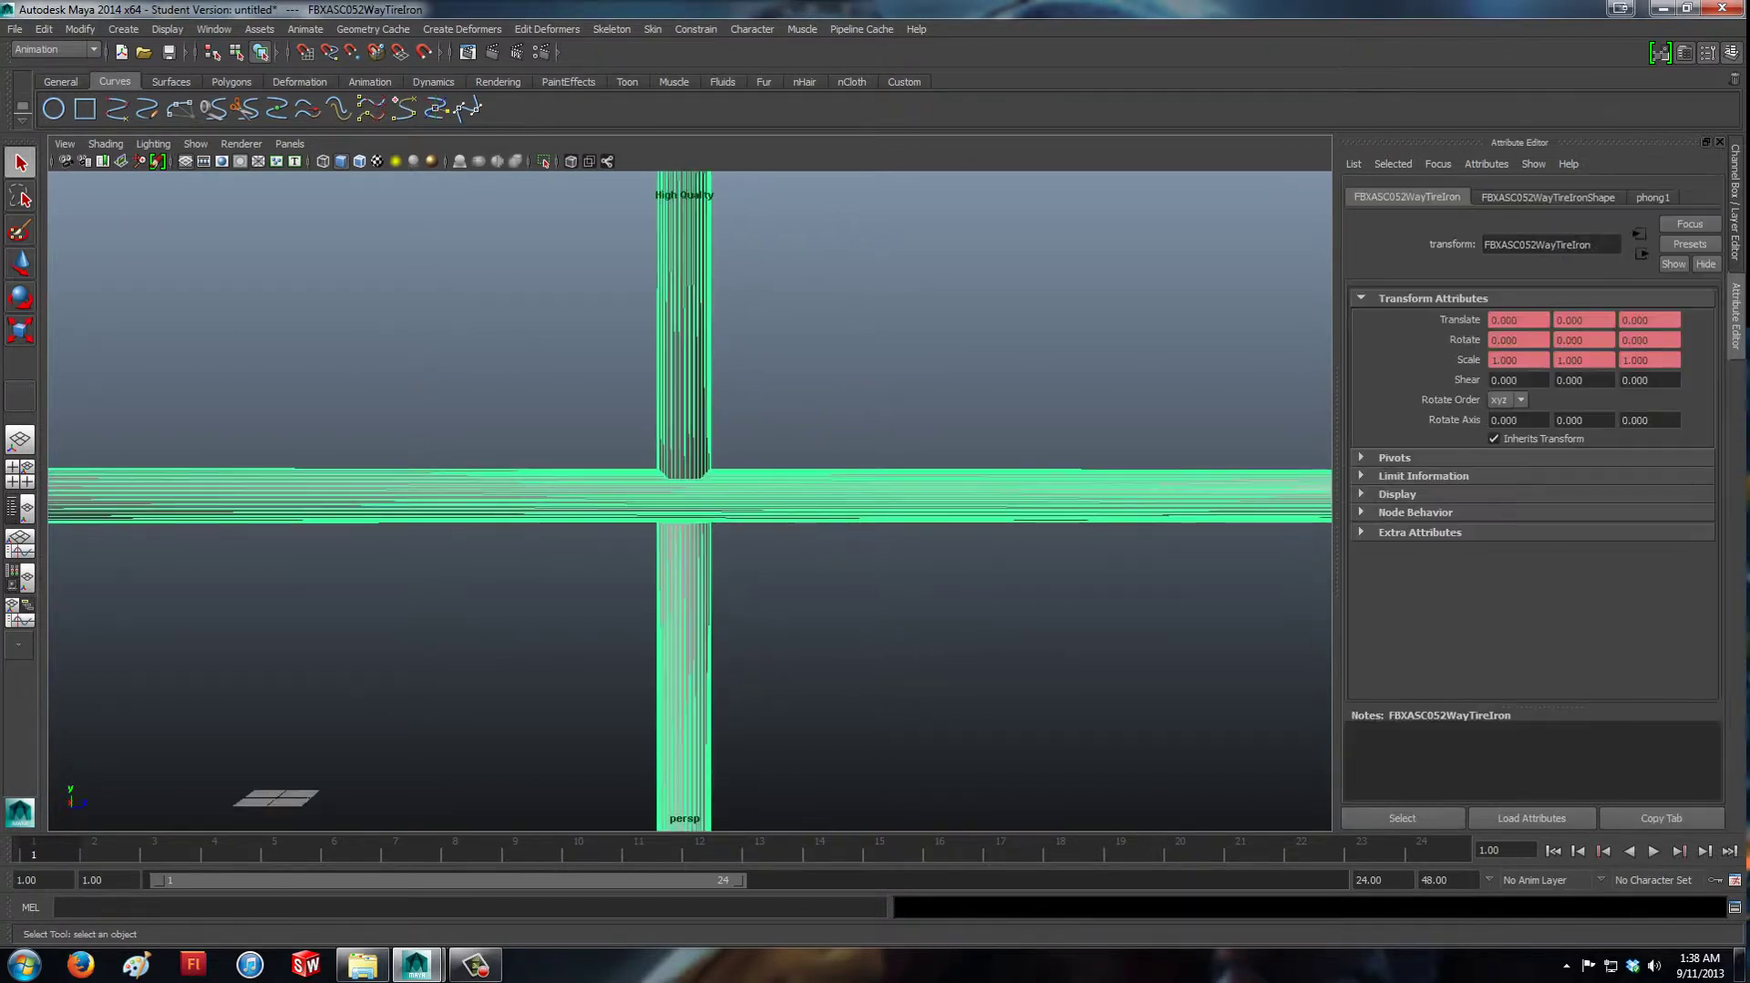
scroll(682, 583, down, 10)
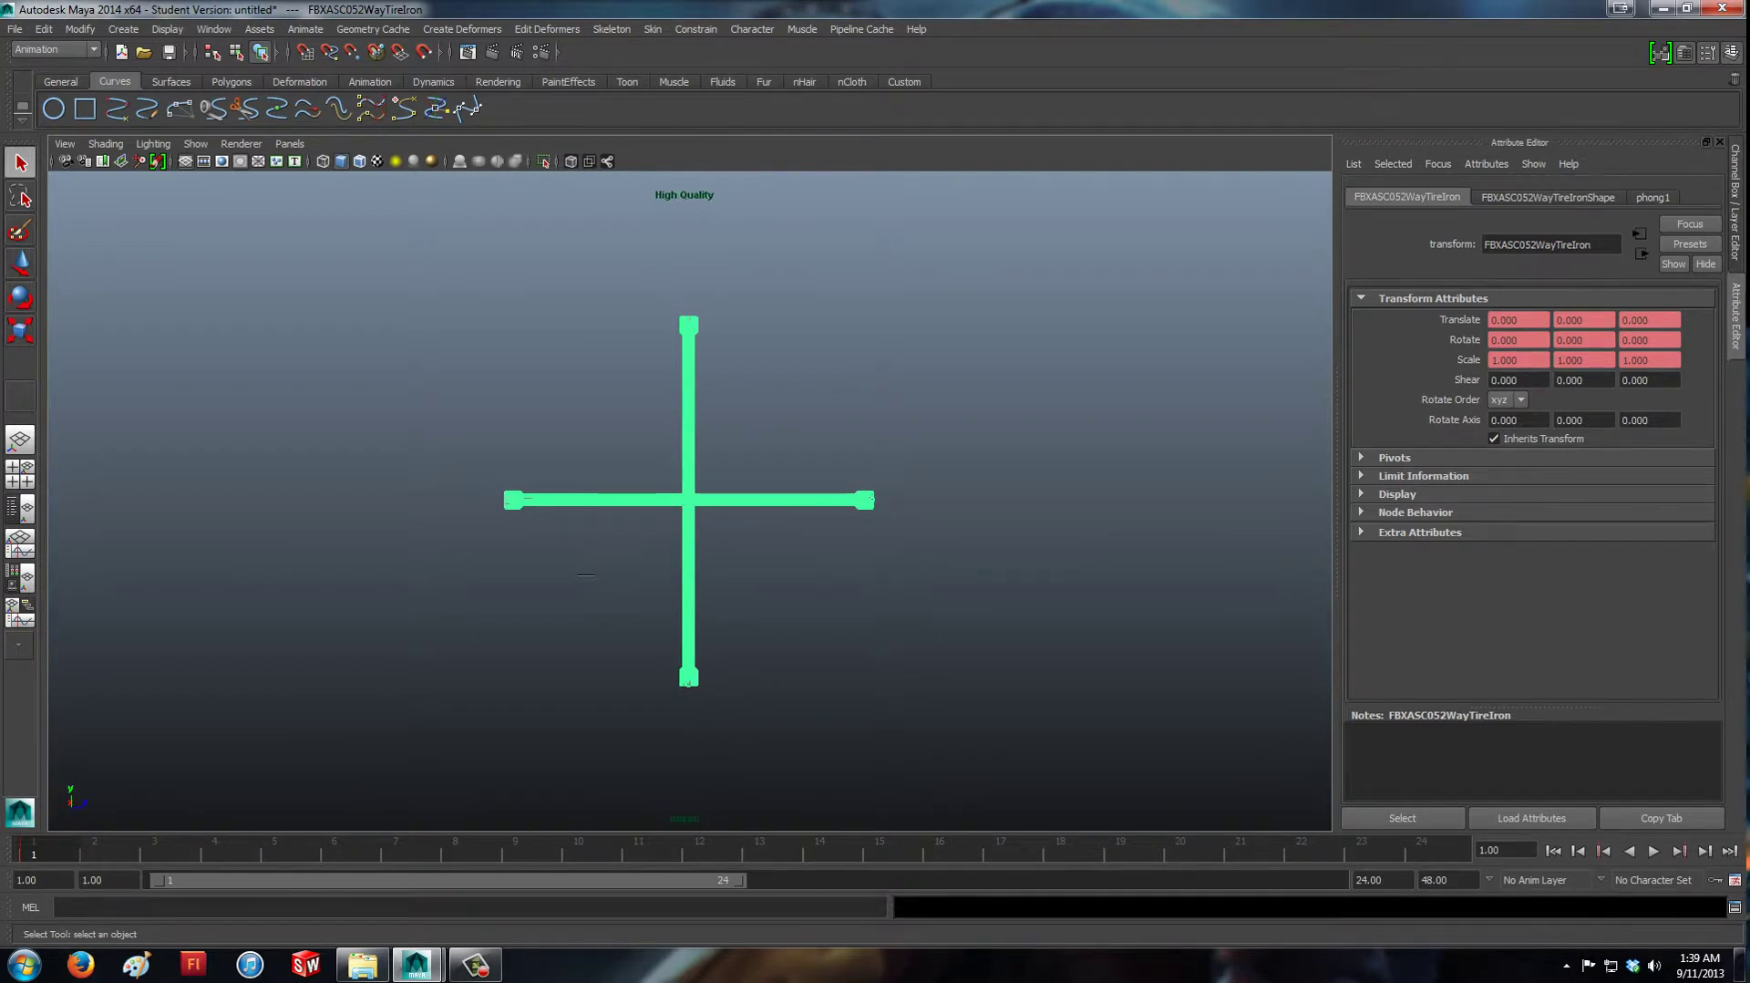
key(w)
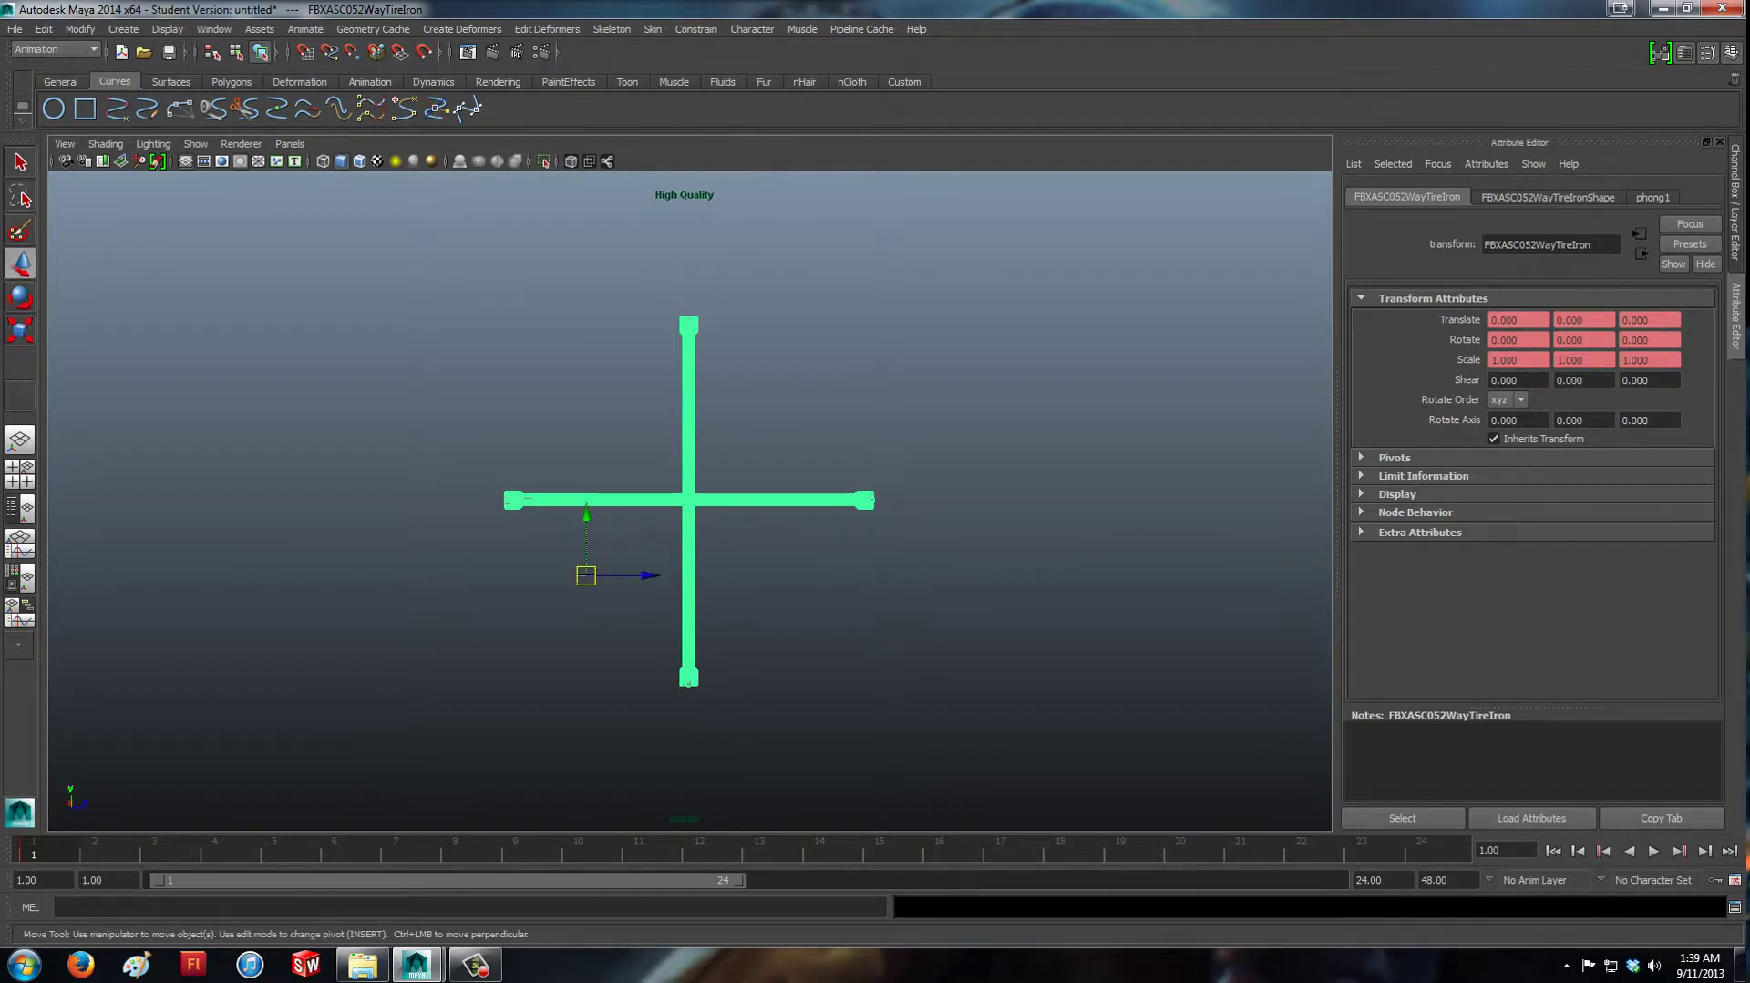
mouse_move(586, 576)
mouse_down()
mouse_move(586, 473)
mouse_move(573, 617)
mouse_move(742, 566)
mouse_move(601, 578)
mouse_up()
key(ctrl+z)
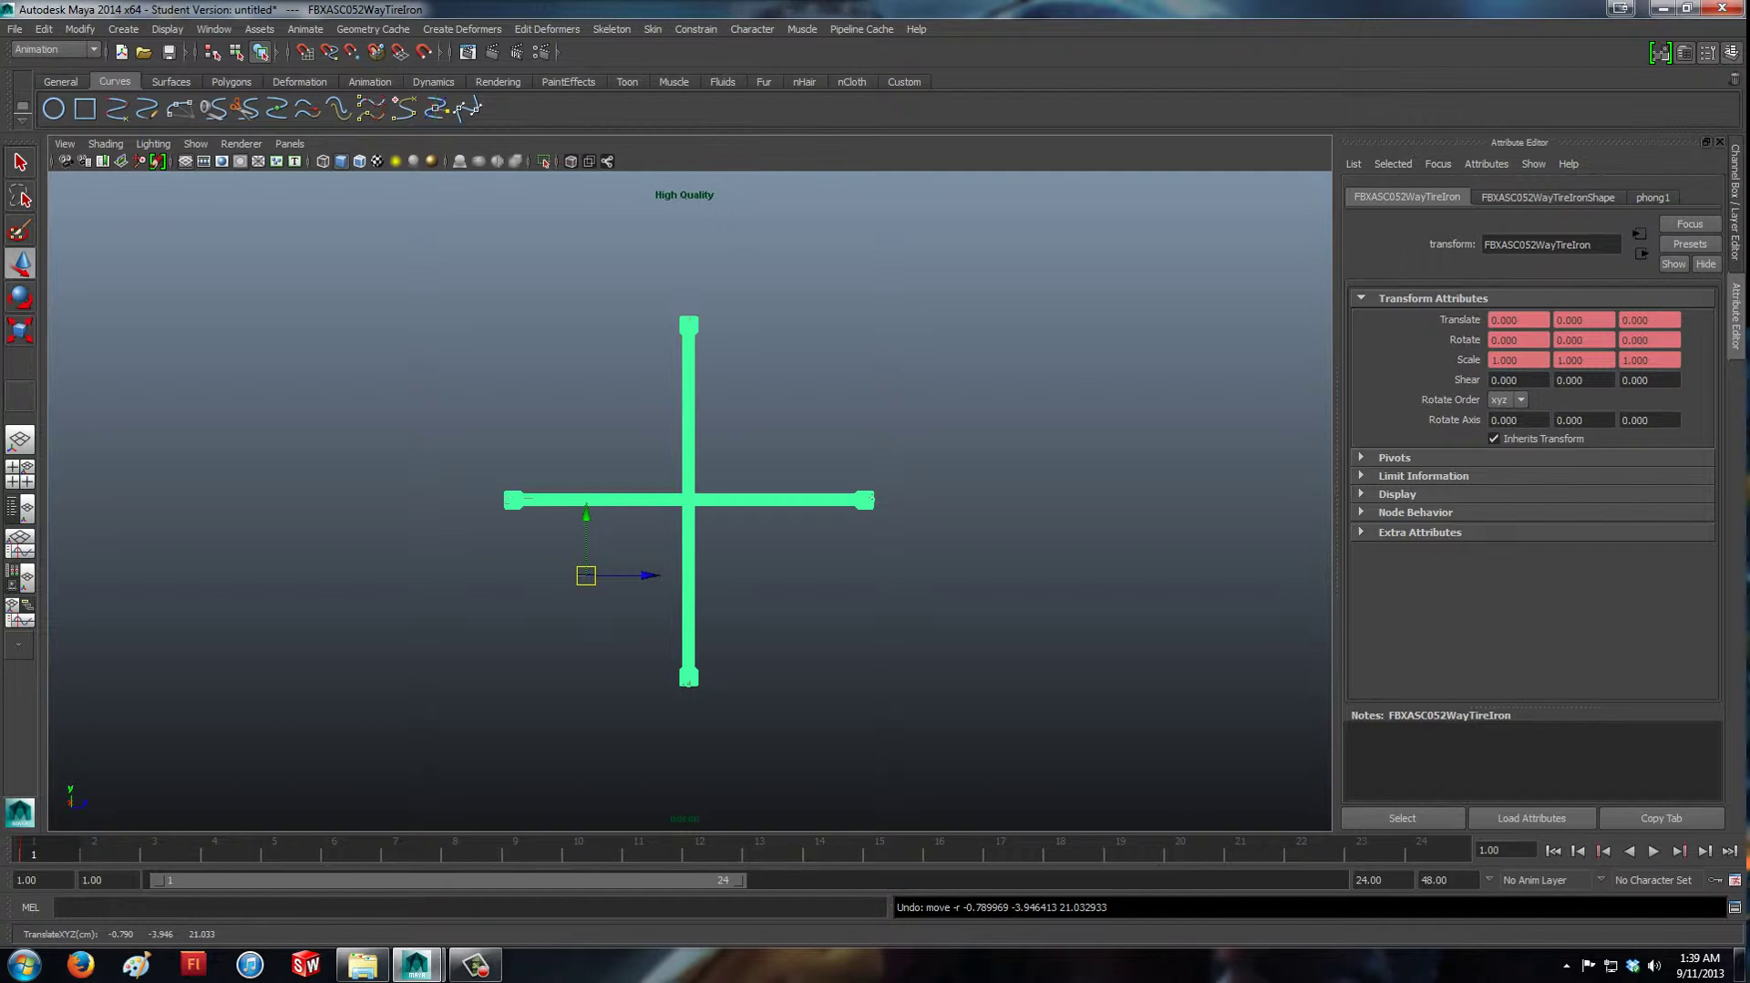
mouse_move(646, 575)
mouse_down()
mouse_move(700, 574)
mouse_move(622, 574)
mouse_up()
key(ctrl+z)
Move the tire iron's pivot point onto the crossing of its two bars, and deselect it.
key(Insert)
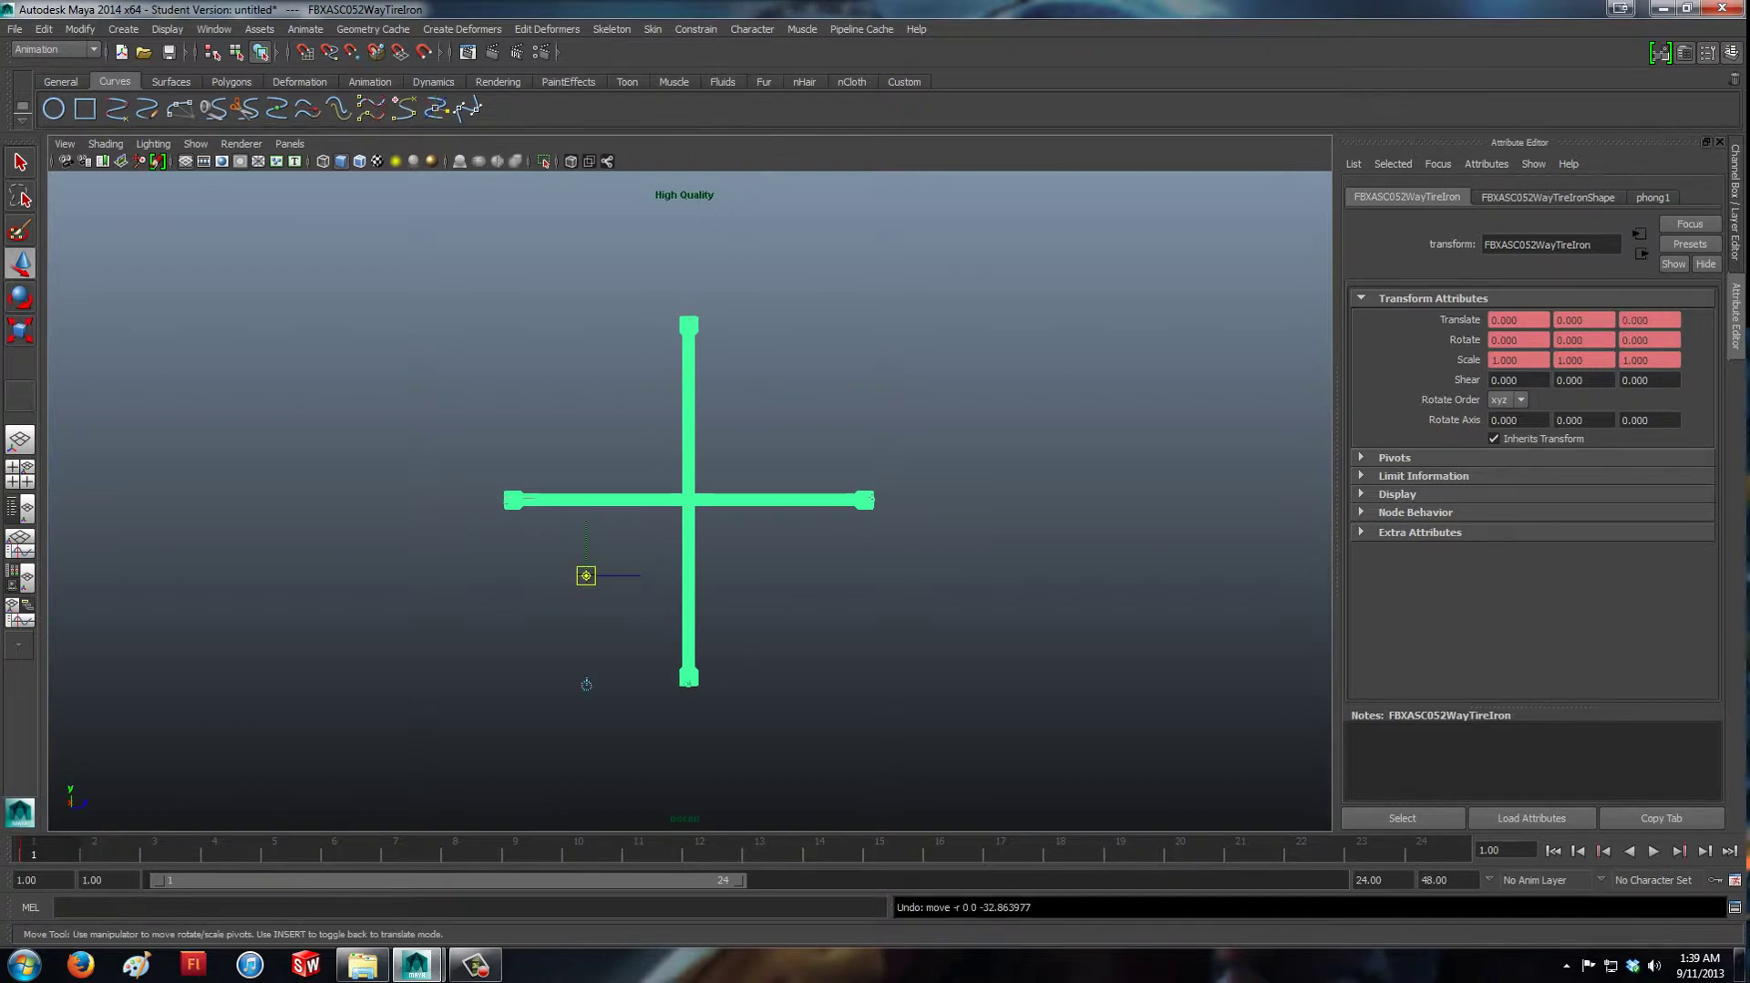
drag(587, 575, 694, 500)
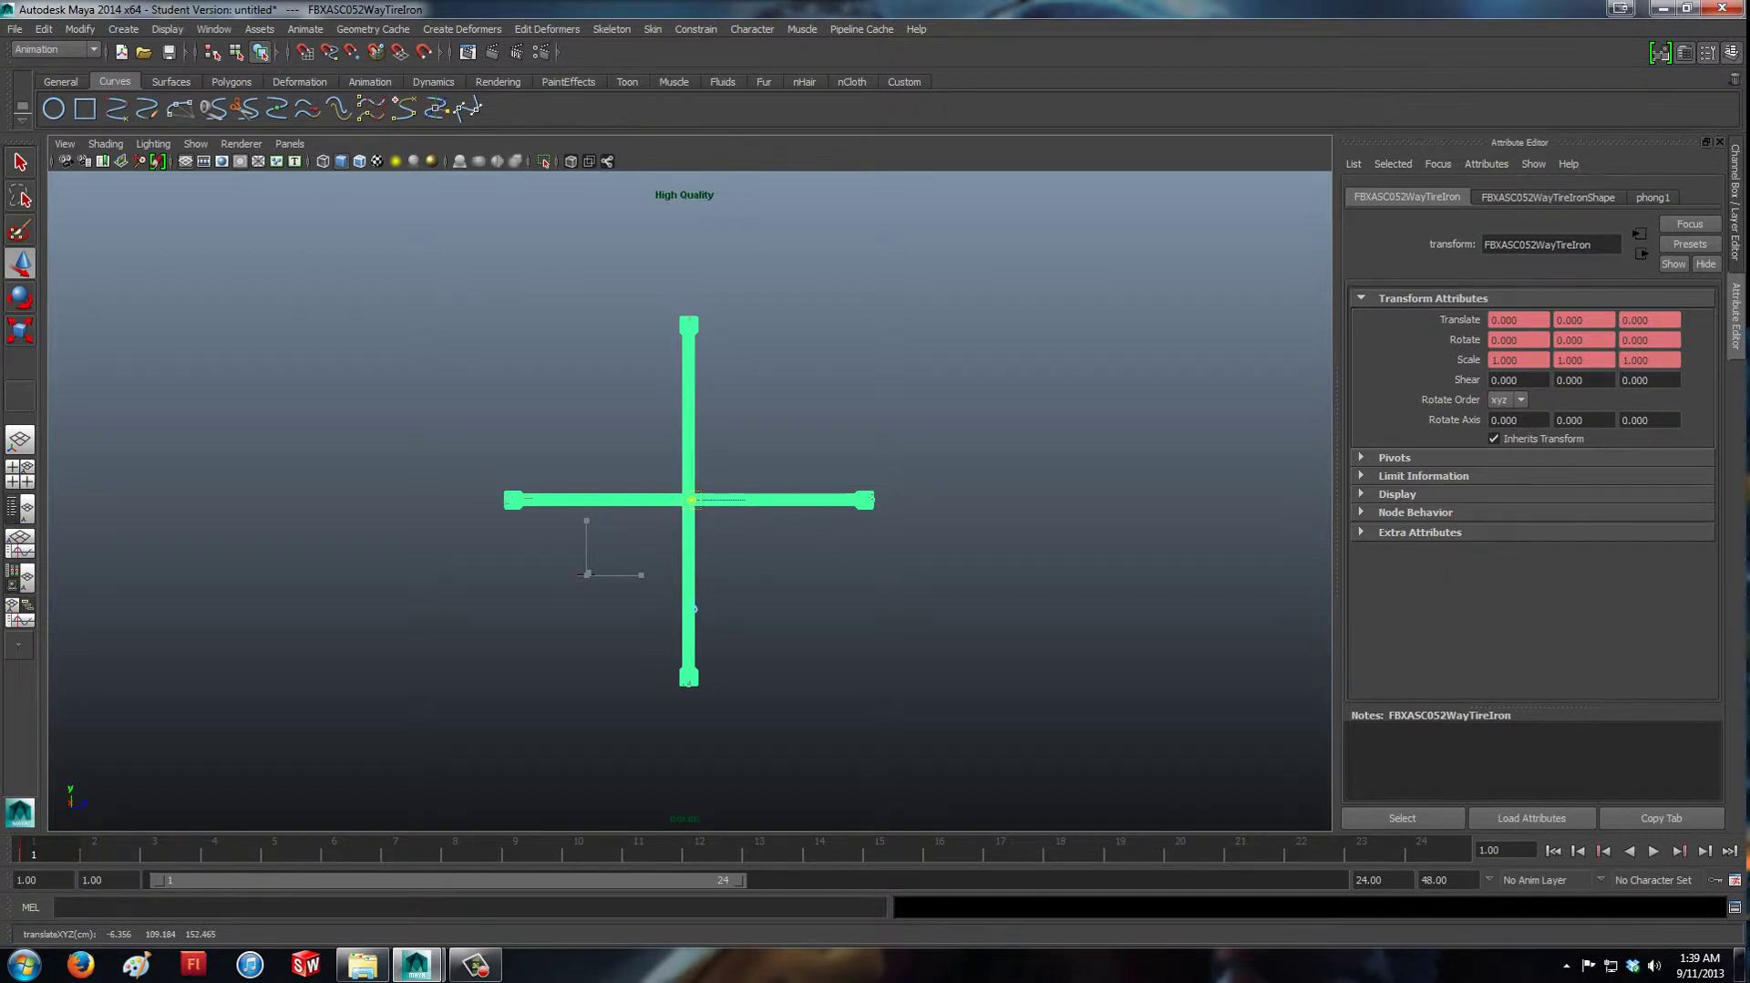
key(Insert)
click(784, 411)
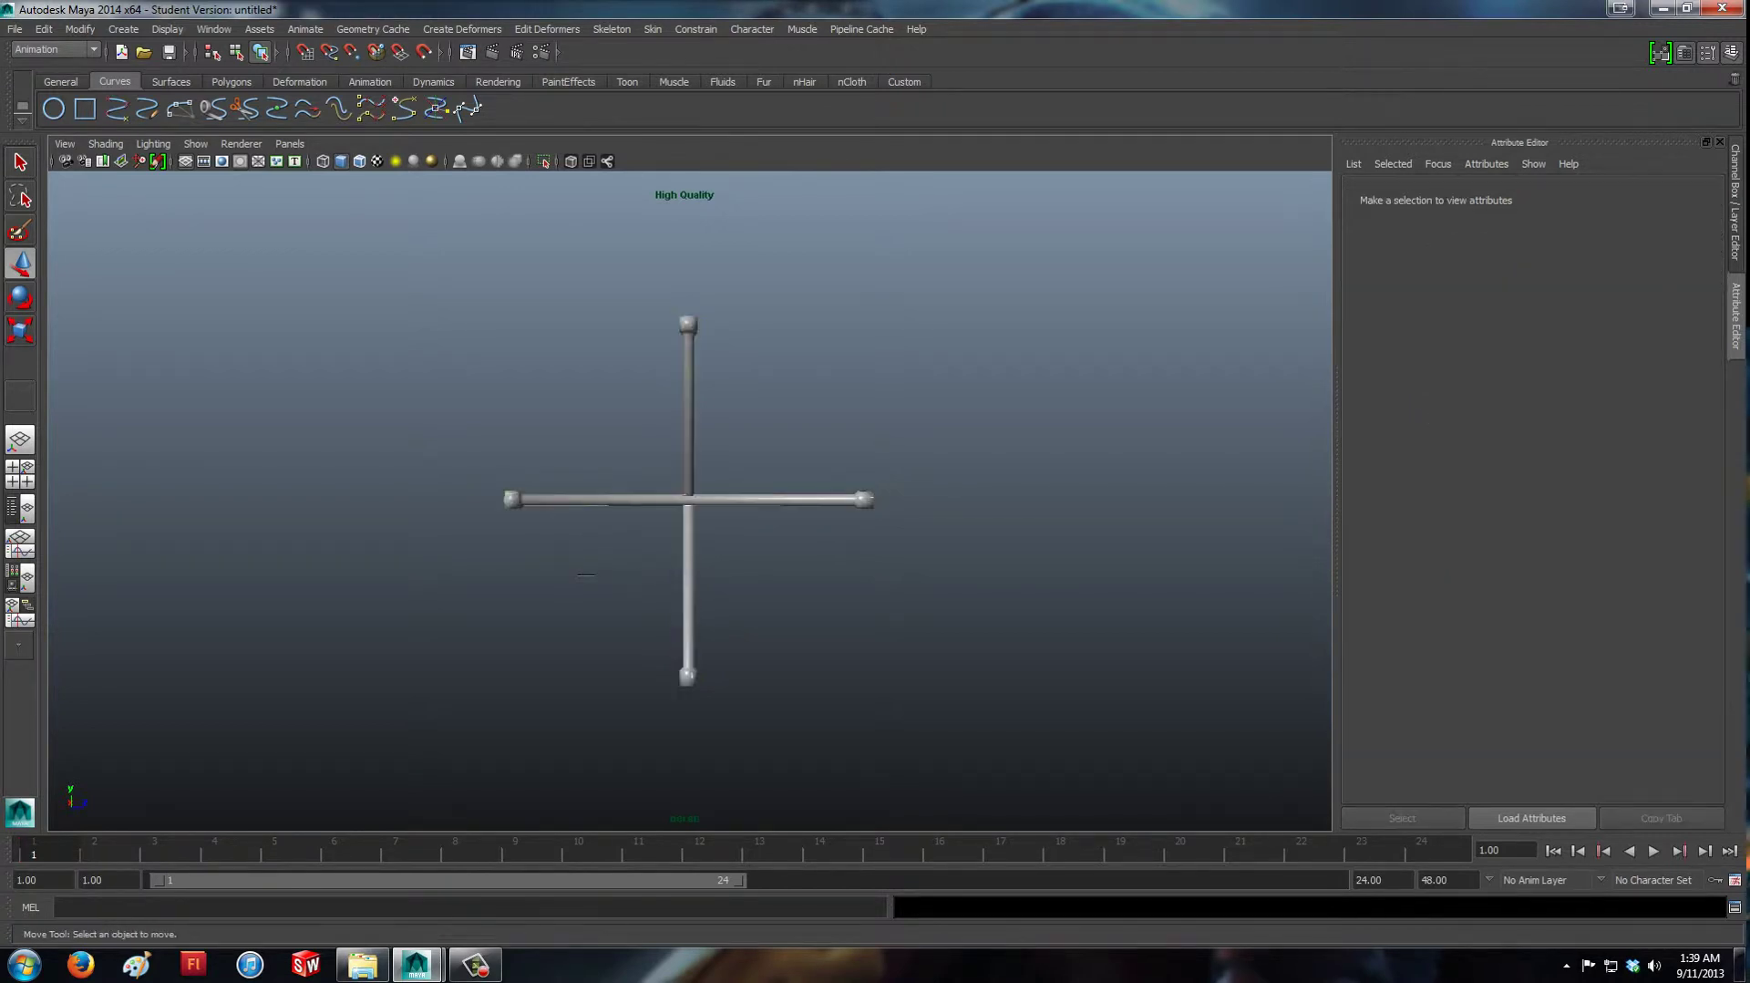
Refine the tire iron's pivot in a close-up so it sits at the middle of the bar intersection.
click(689, 500)
scroll(690, 501, down, 3)
scroll(690, 501, up, 6)
scroll(703, 613, up, 5)
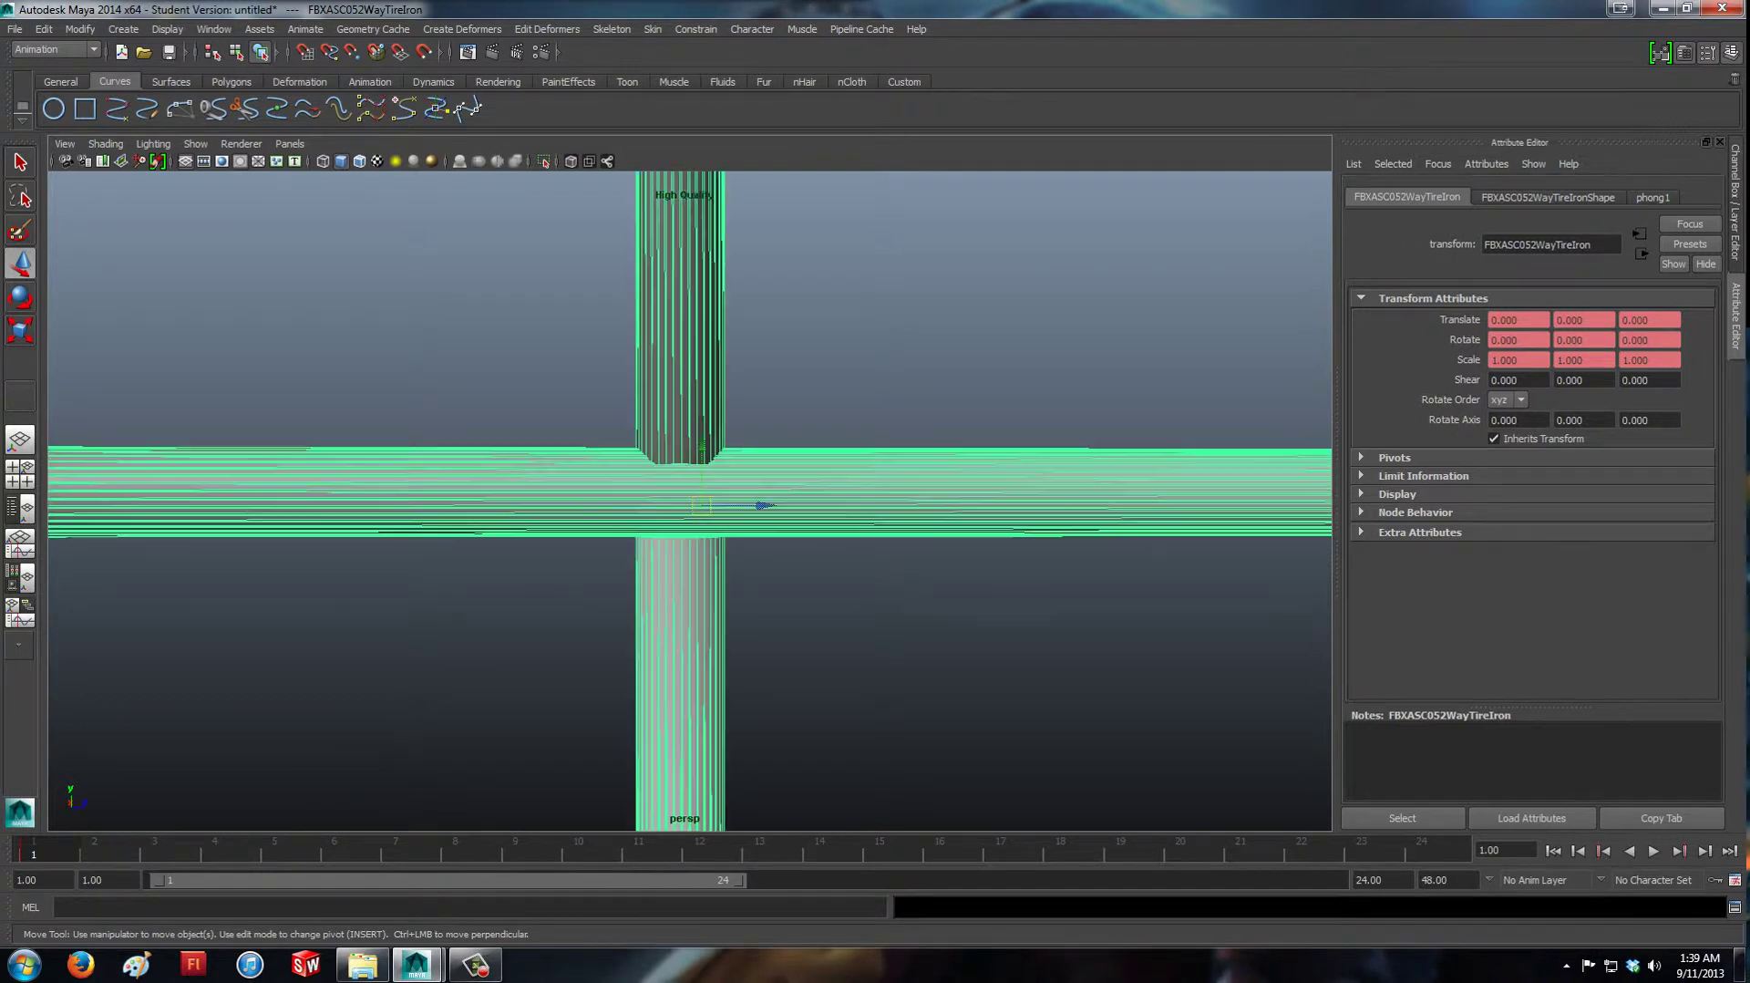
scroll(703, 613, up, 1)
key(Insert)
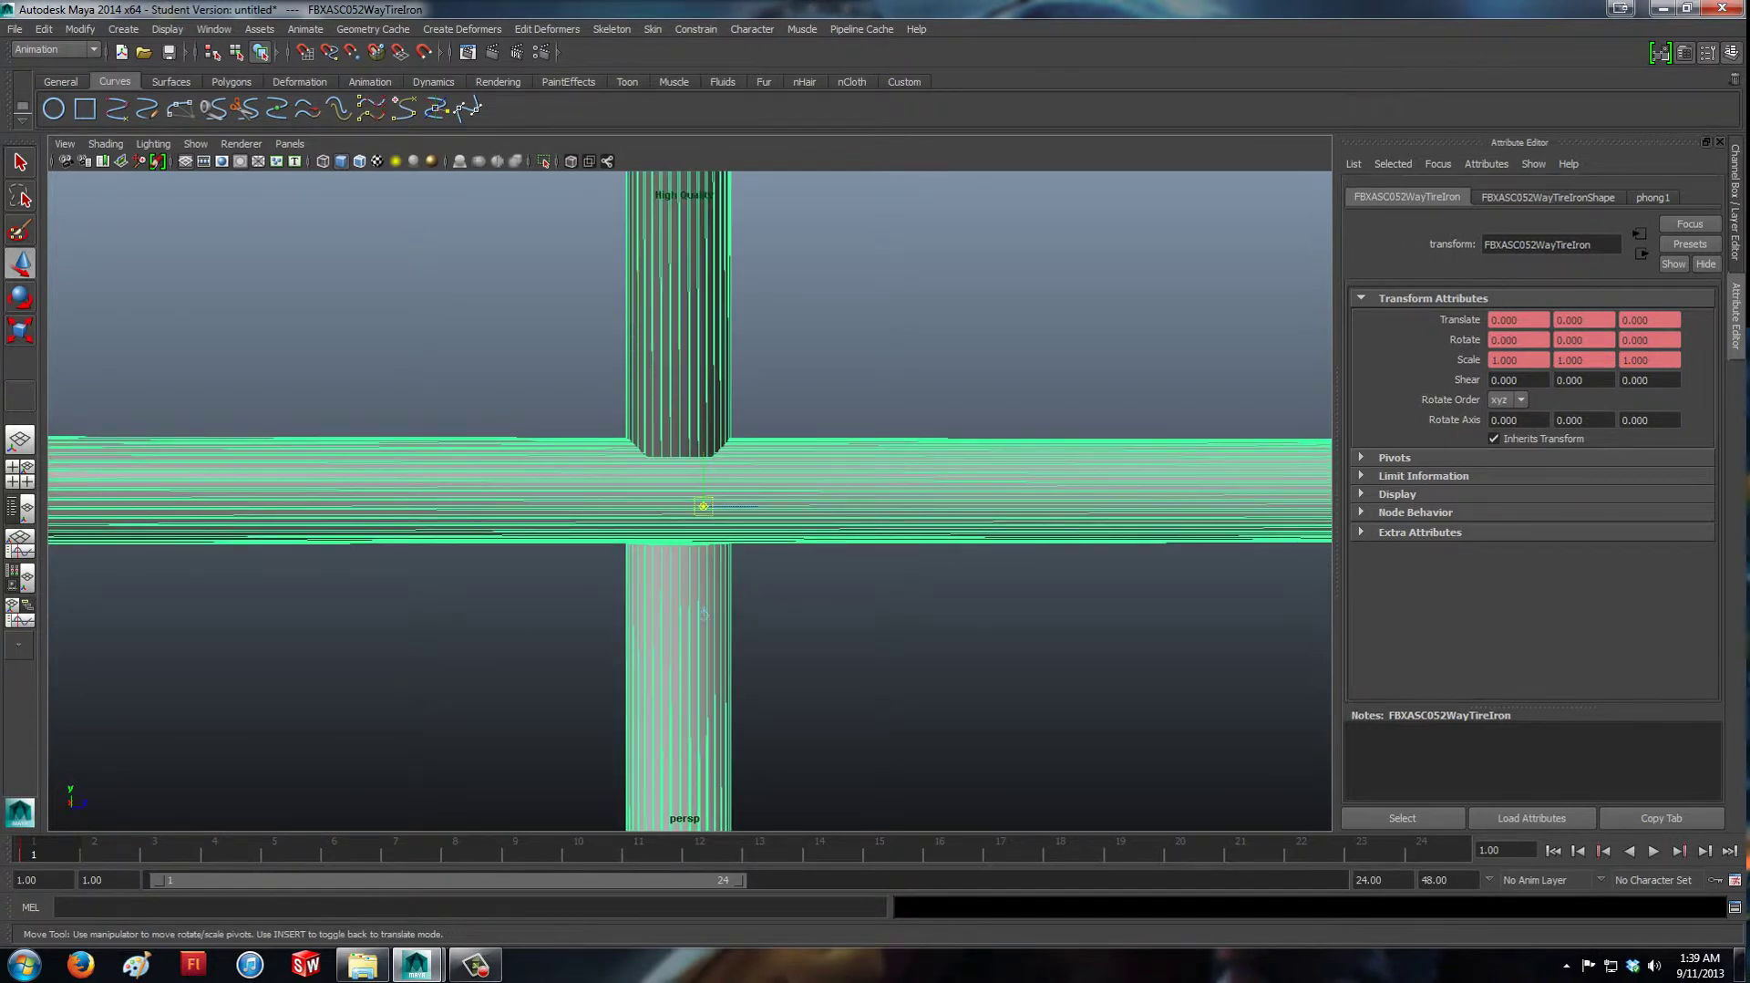
drag(703, 505, 676, 500)
key(Insert)
click(793, 410)
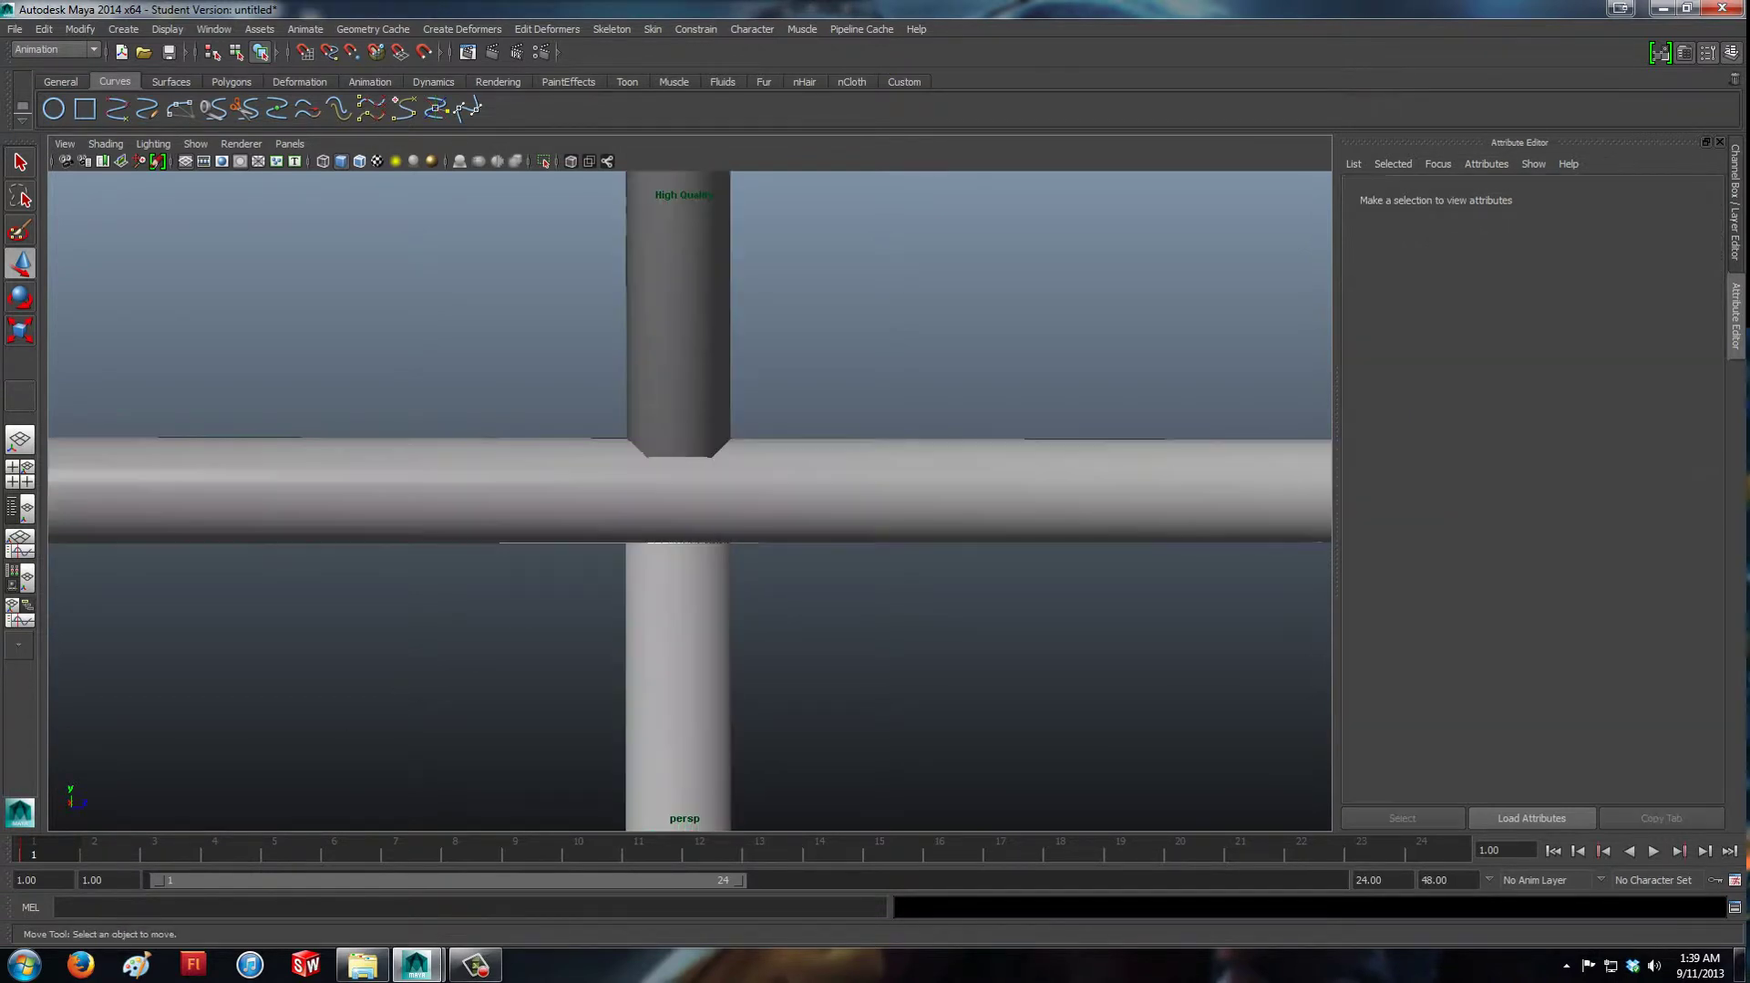
Select the tire iron in an end-on view looking along its horizontal bar.
scroll(690, 500, down, 7)
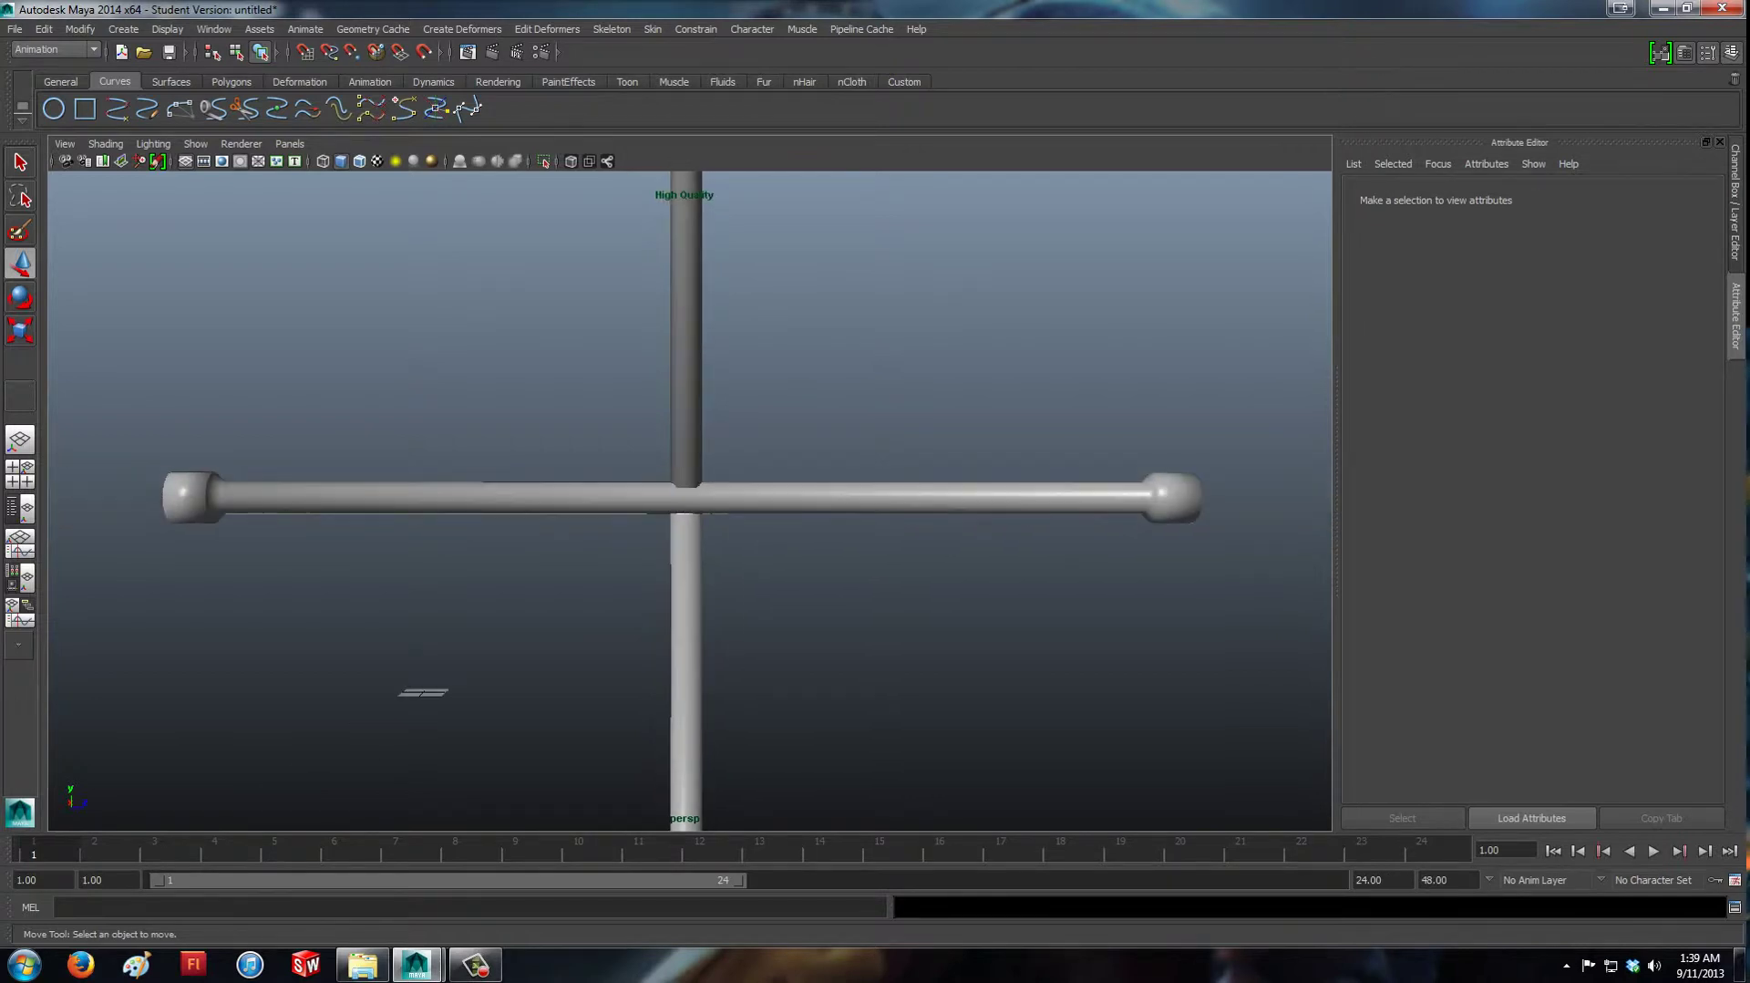
alt+drag(690, 500, 912, 492)
click(690, 497)
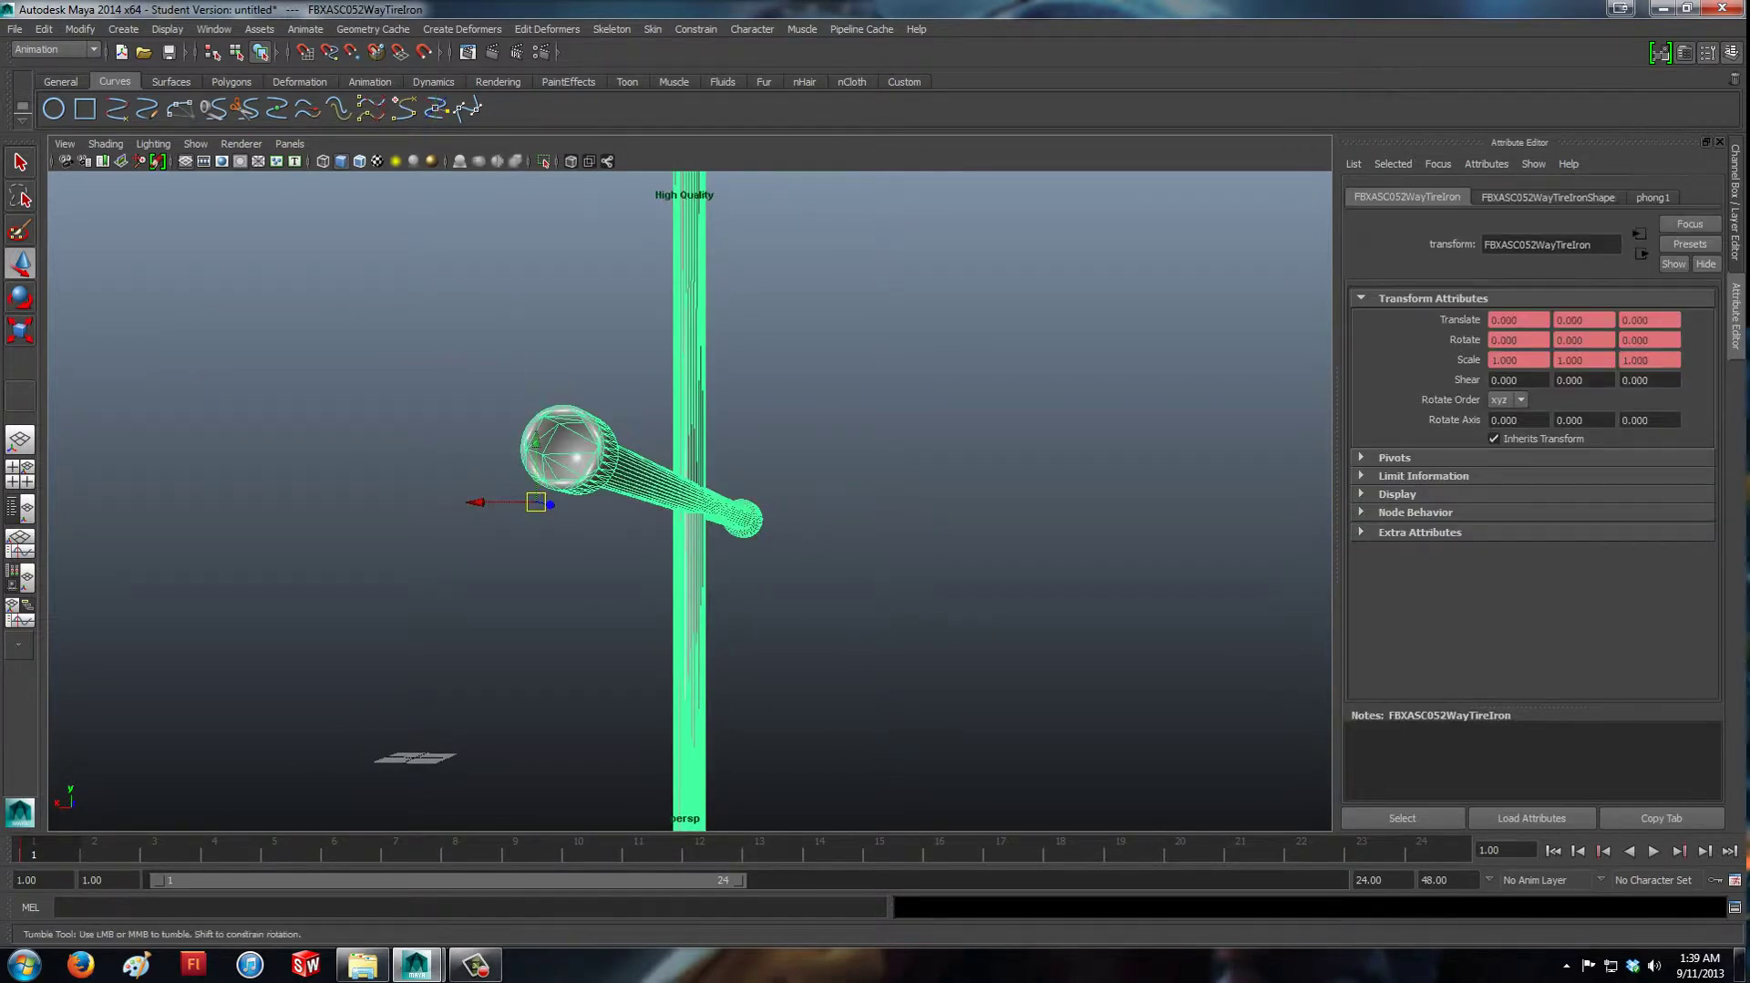
mouse_move(690, 501)
alt+mouse_down()
mouse_move(748, 499)
mouse_move(712, 517)
alt+mouse_up()
drag(532, 499, 702, 497)
key(ctrl+z)
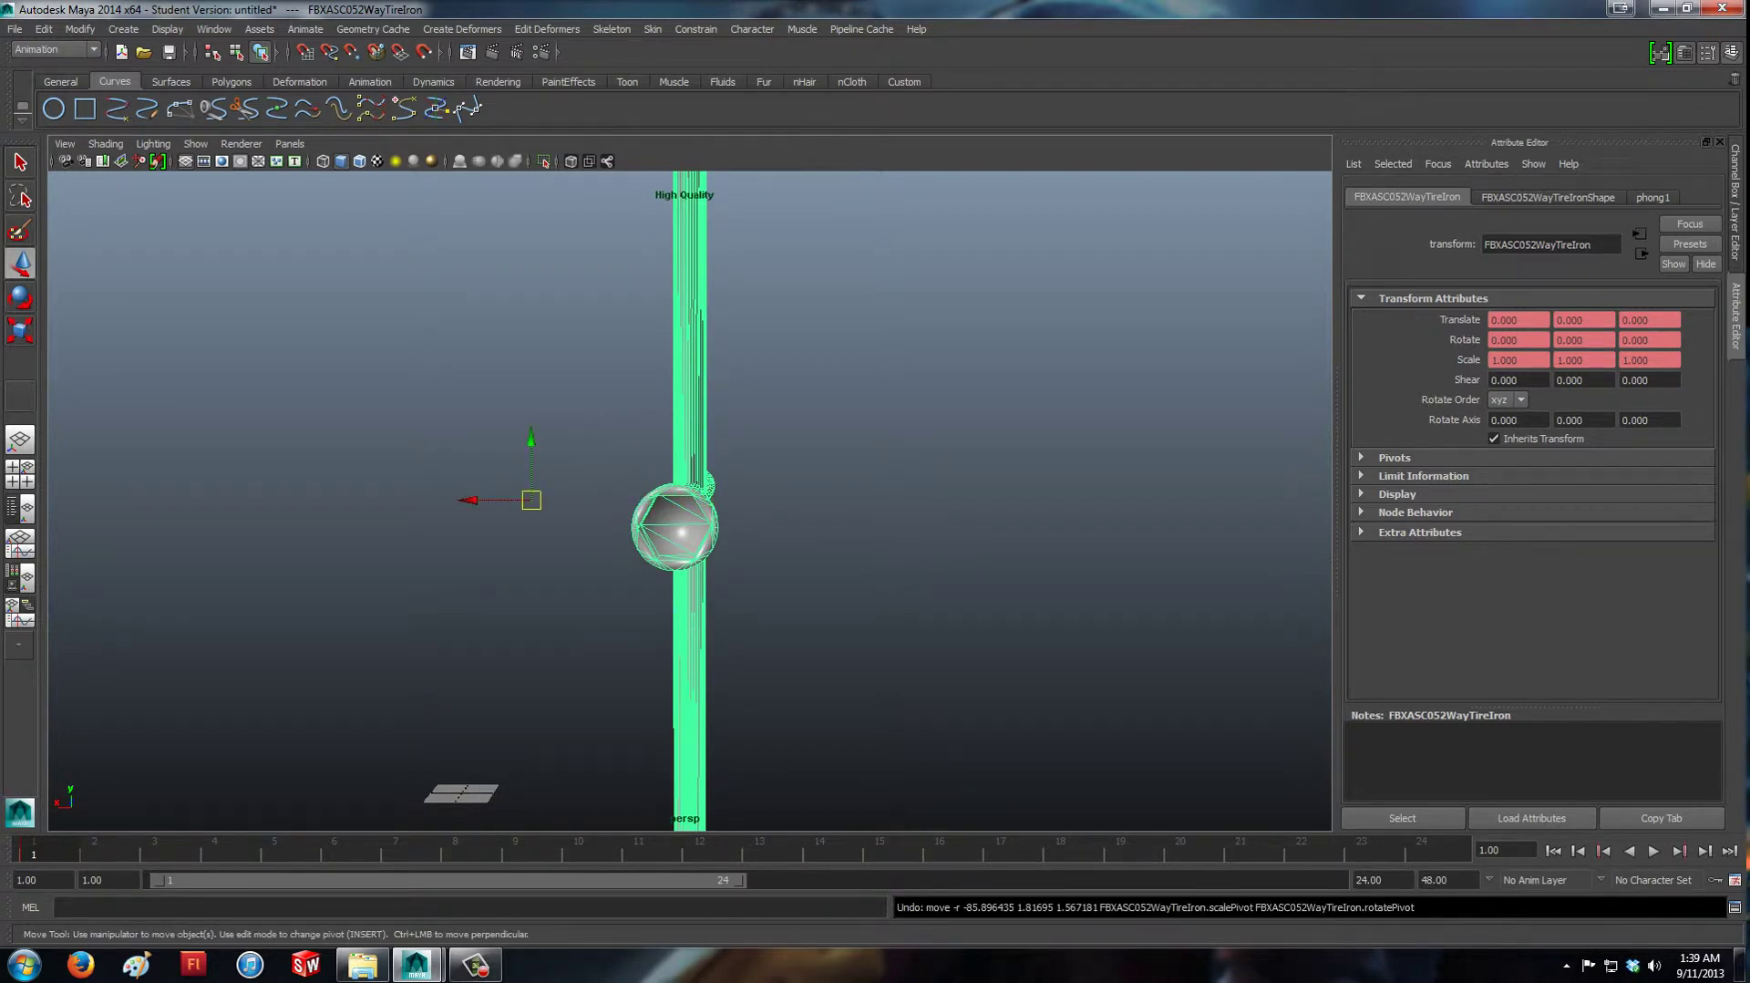
key(Insert)
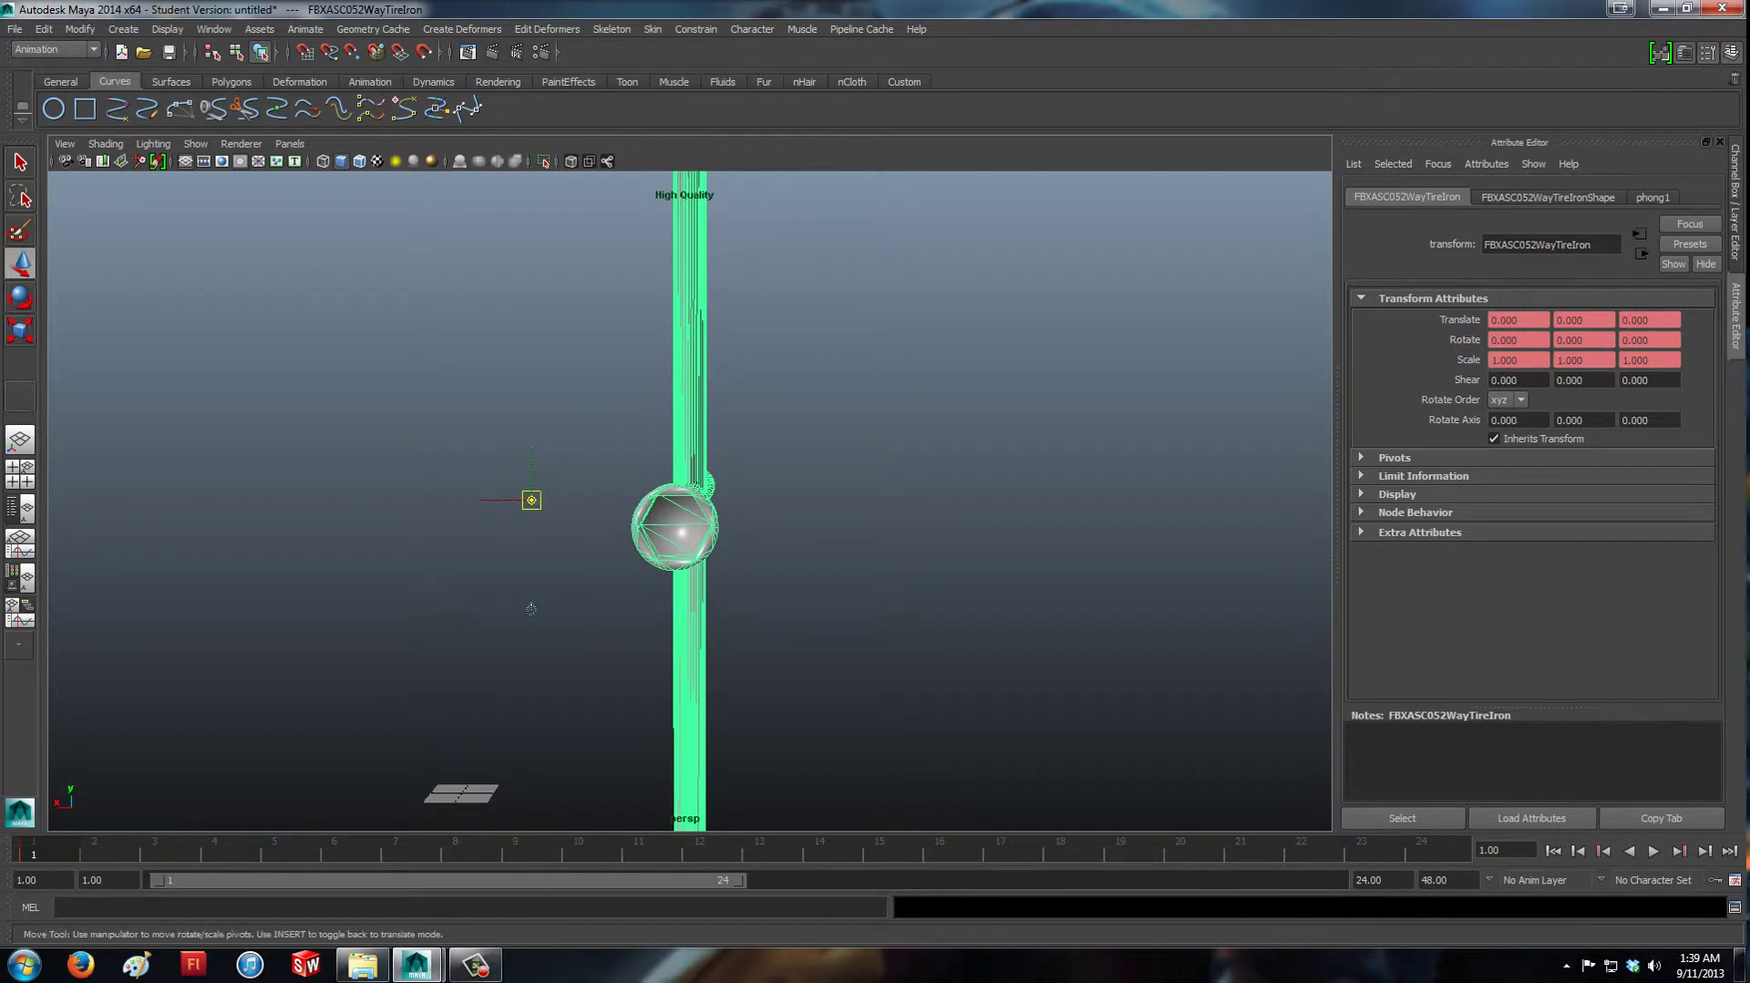
click(593, 520)
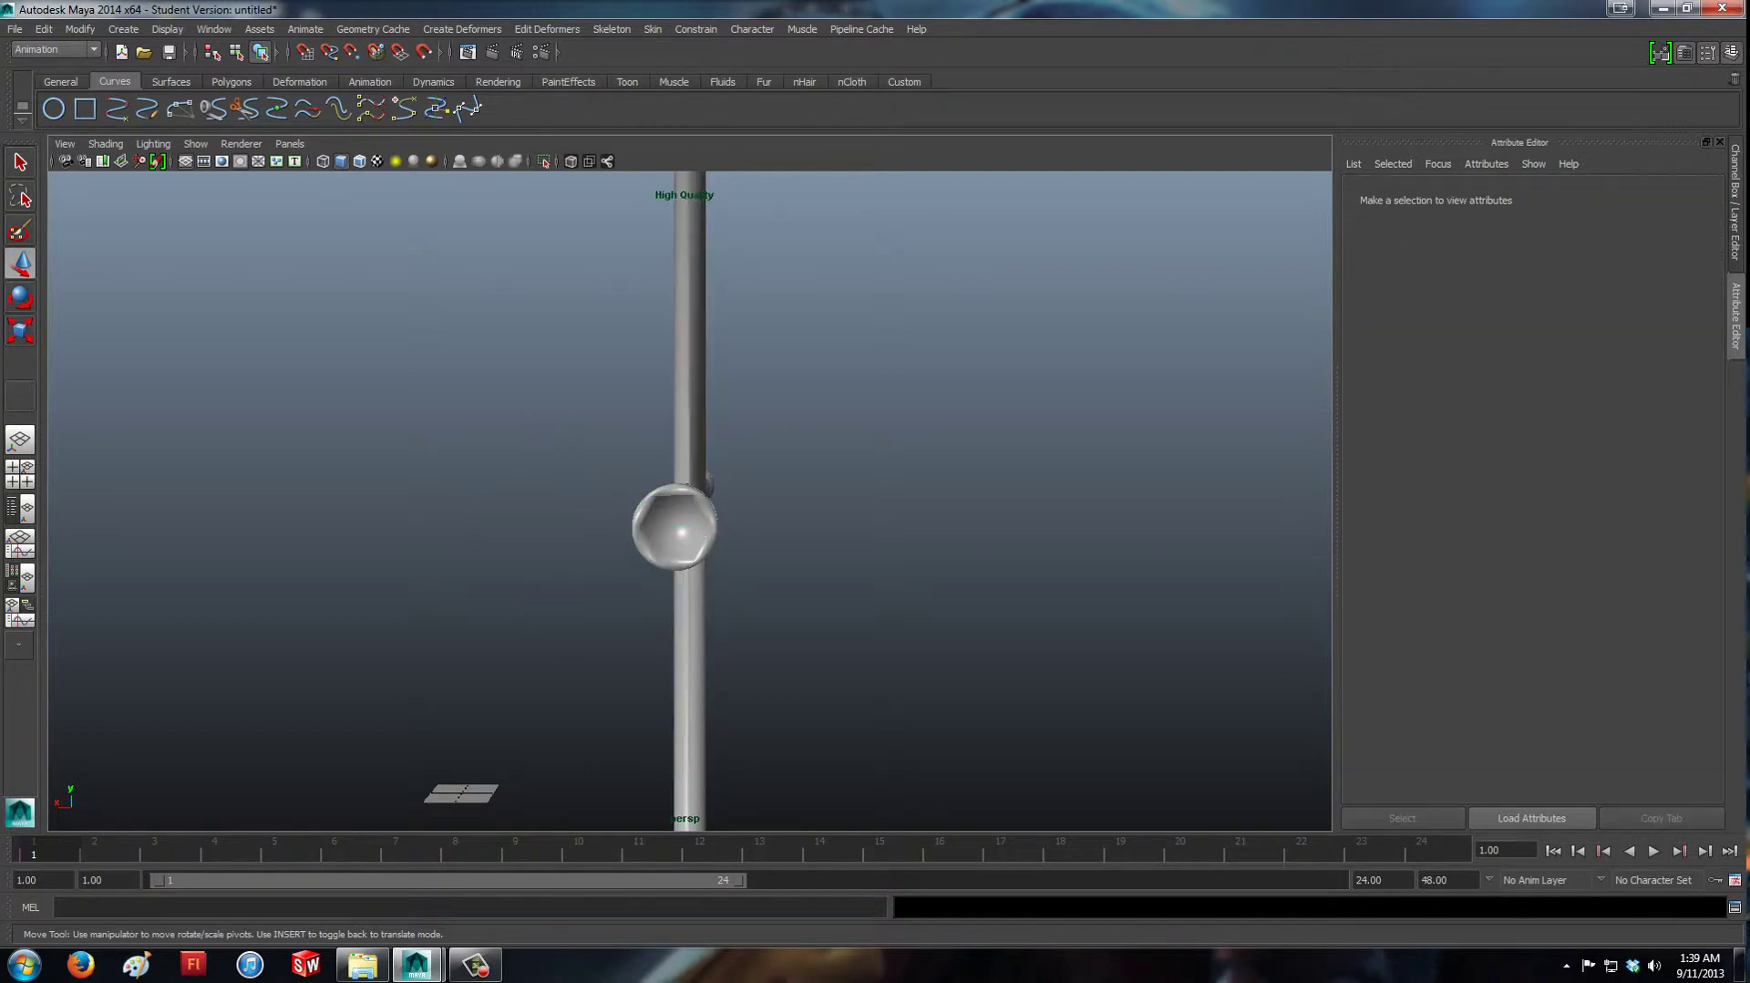
Move the tire iron's pivot along X onto the vertical bar, and check its placement from another angle.
click(676, 527)
key(Insert)
middle_drag(532, 608, 688, 608)
key(Insert)
click(592, 583)
alt+drag(592, 584, 437, 584)
click(686, 547)
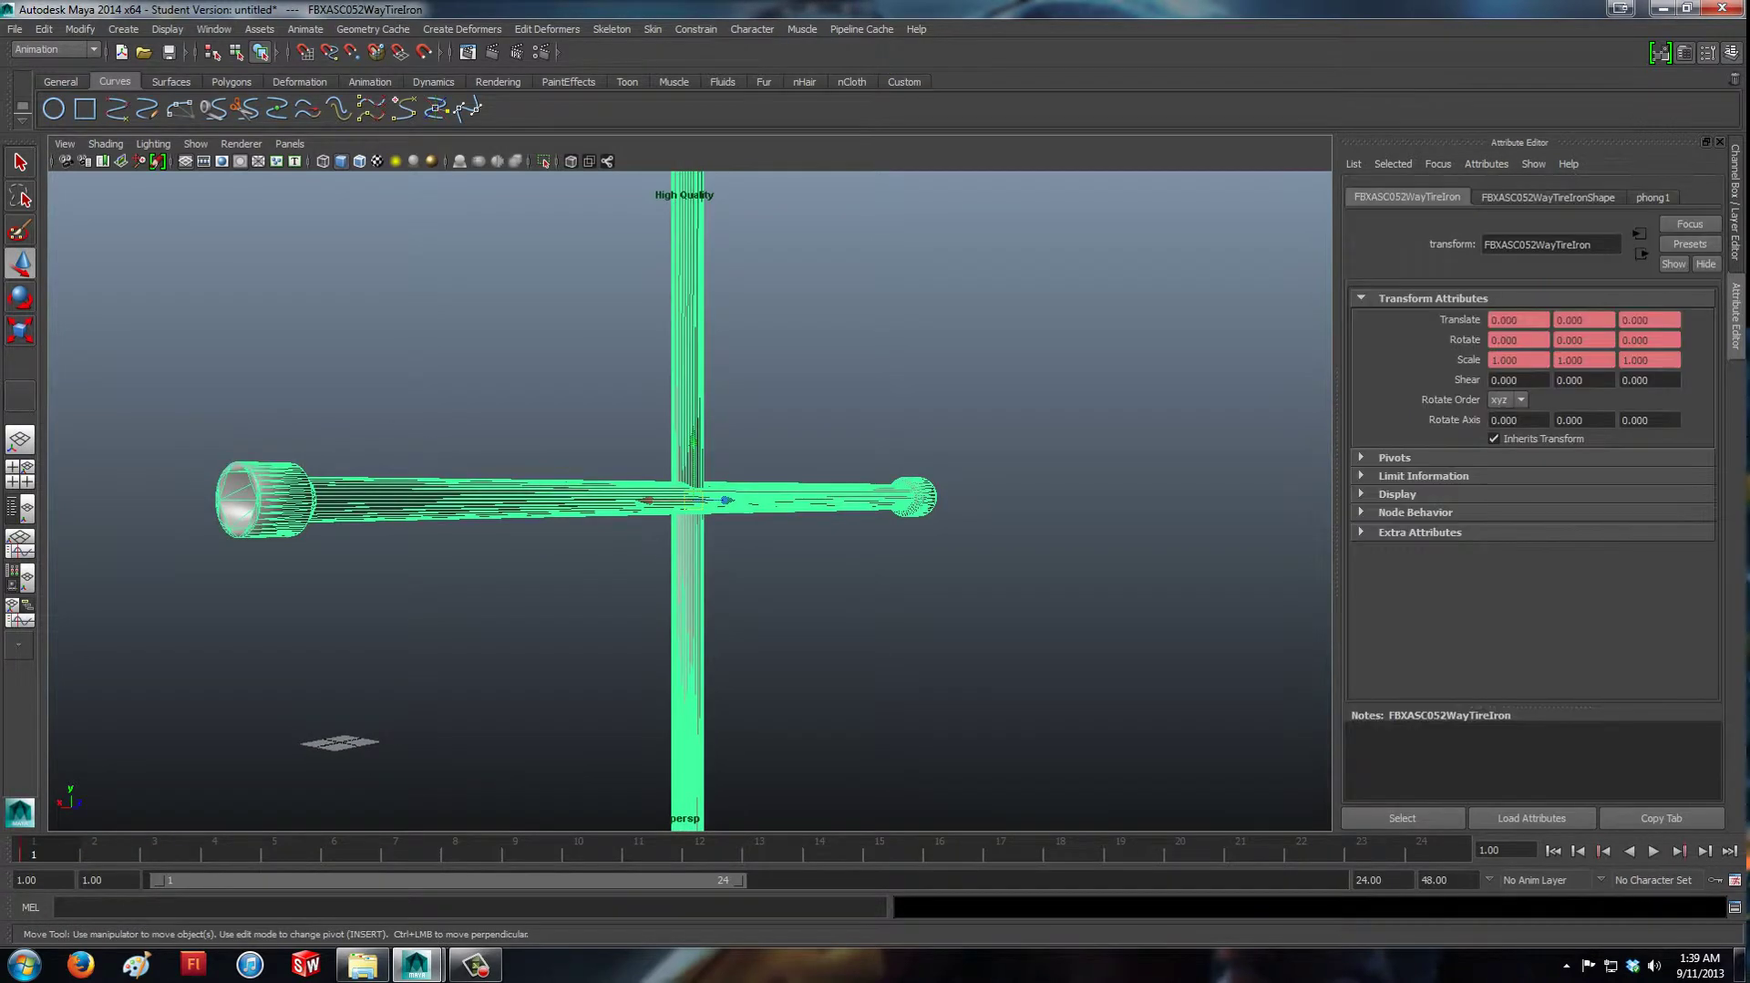
click(592, 583)
mouse_move(592, 583)
alt+mouse_down()
mouse_move(537, 567)
mouse_move(558, 579)
alt+mouse_up()
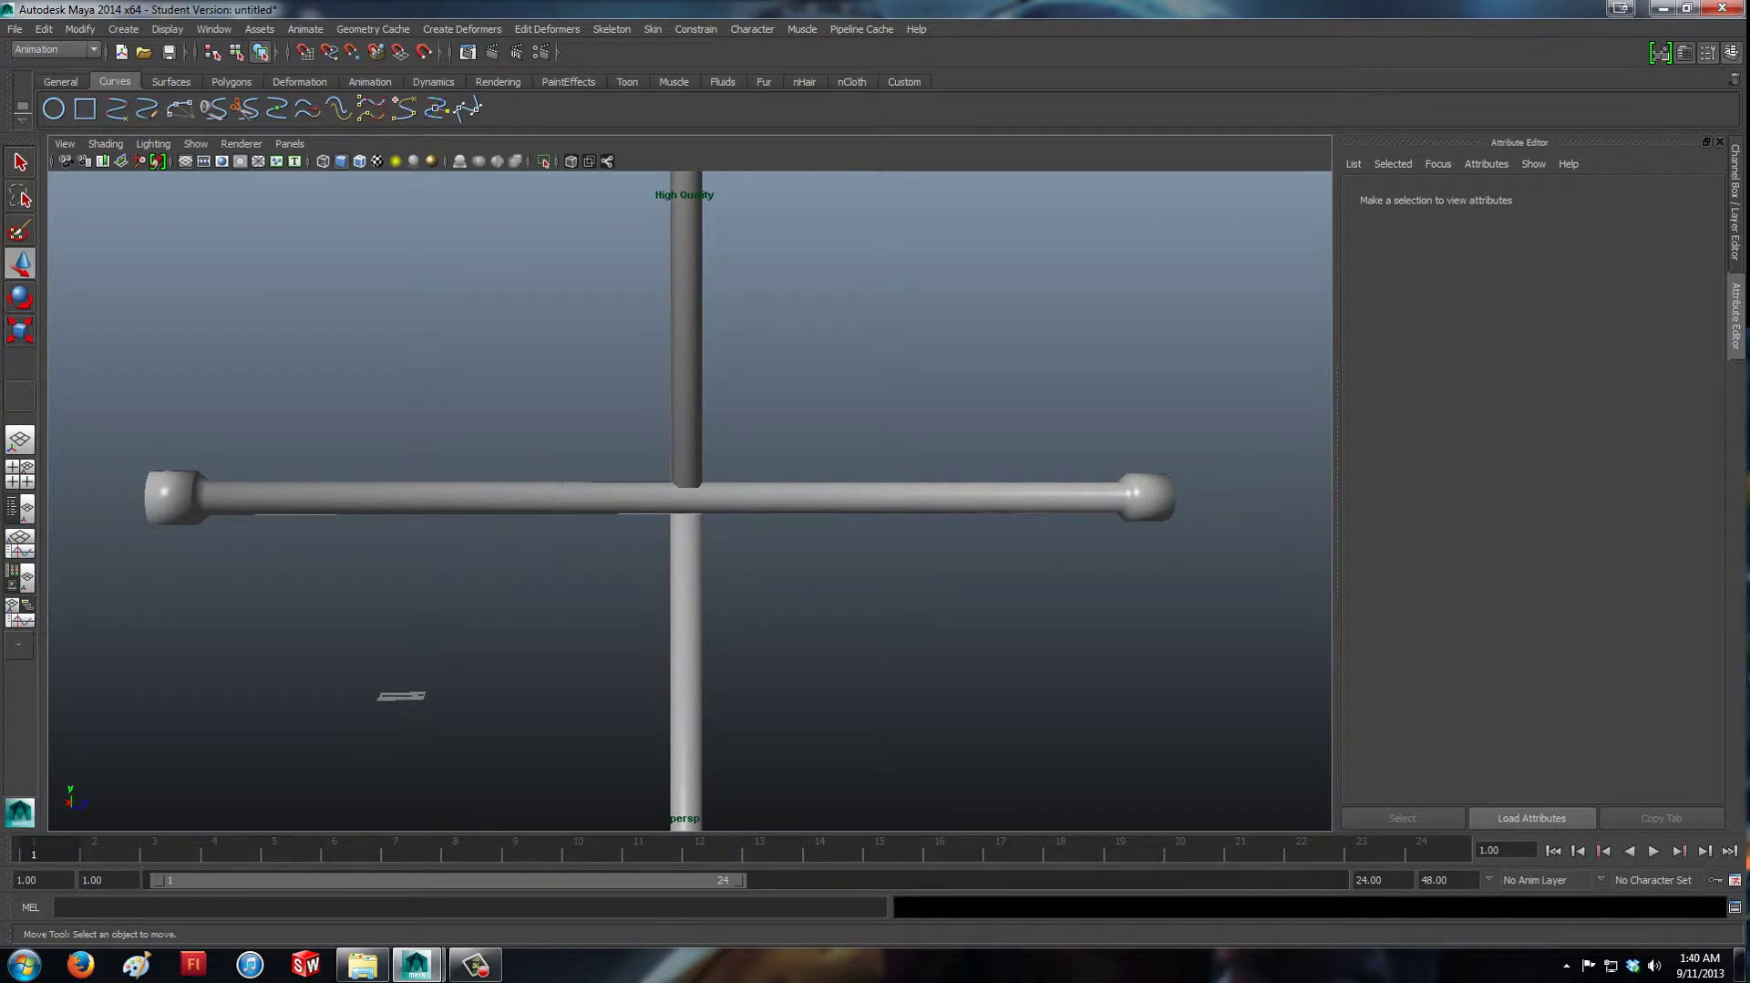
Switch to the four-view layout, and set the top view to High Quality Rendering.
key(space)
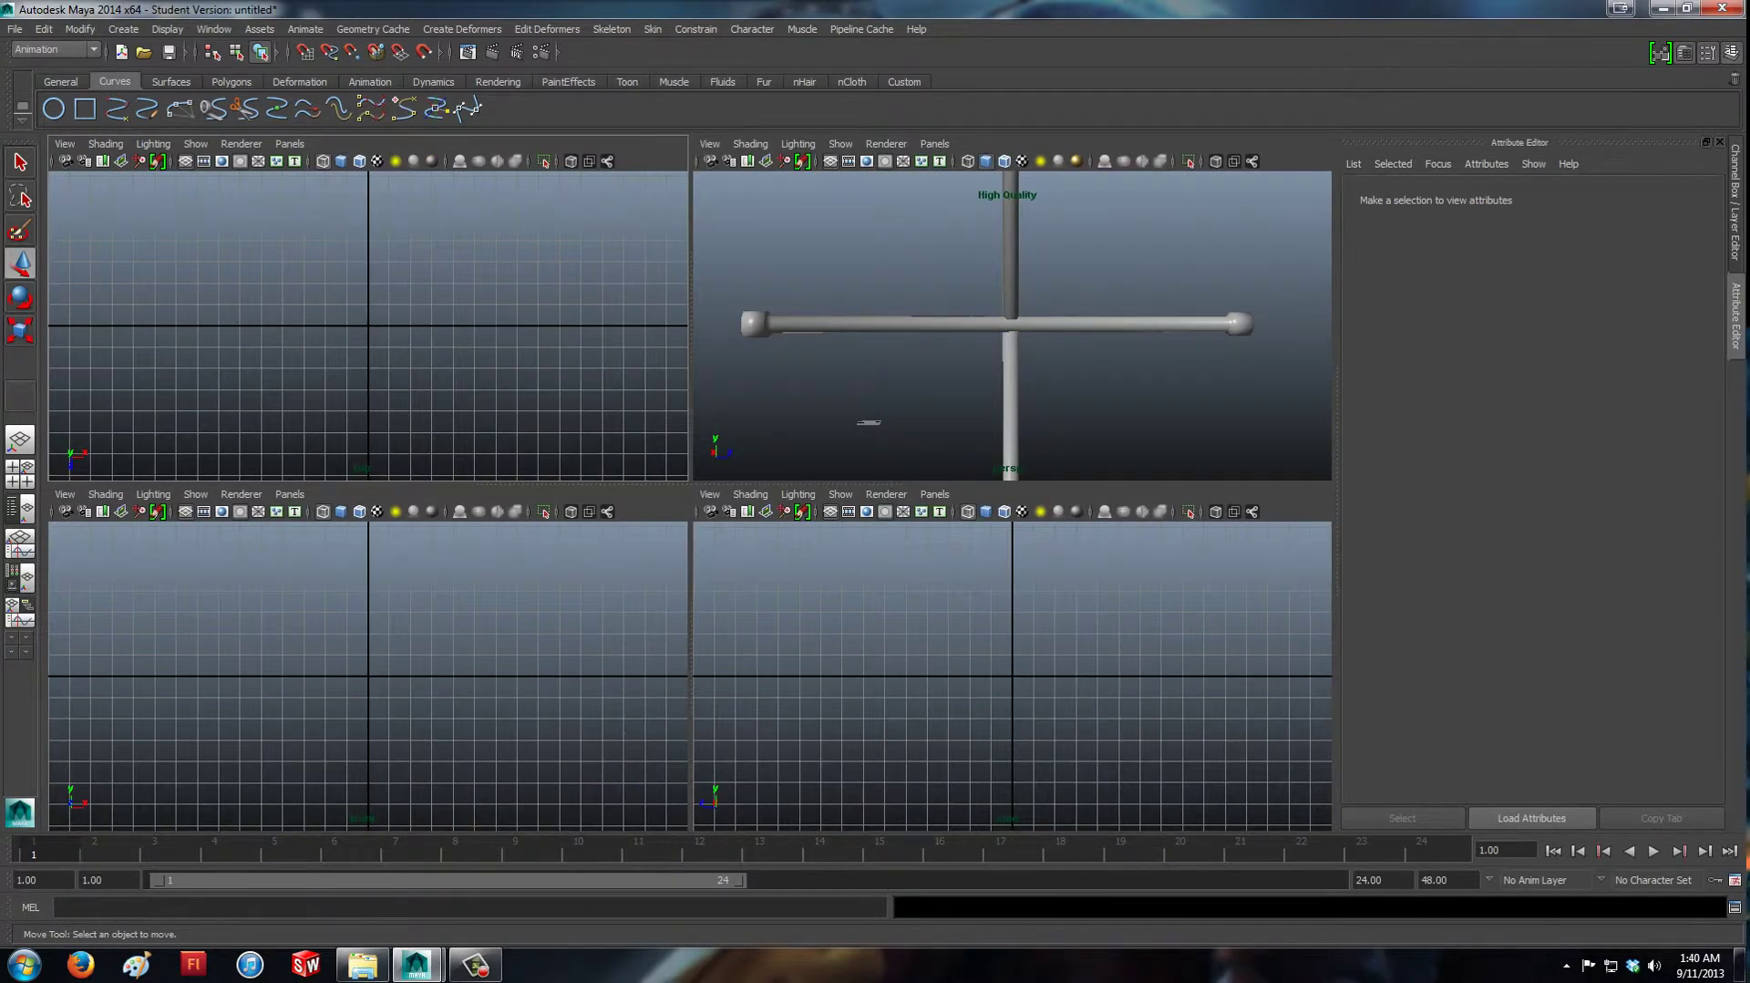
click(240, 143)
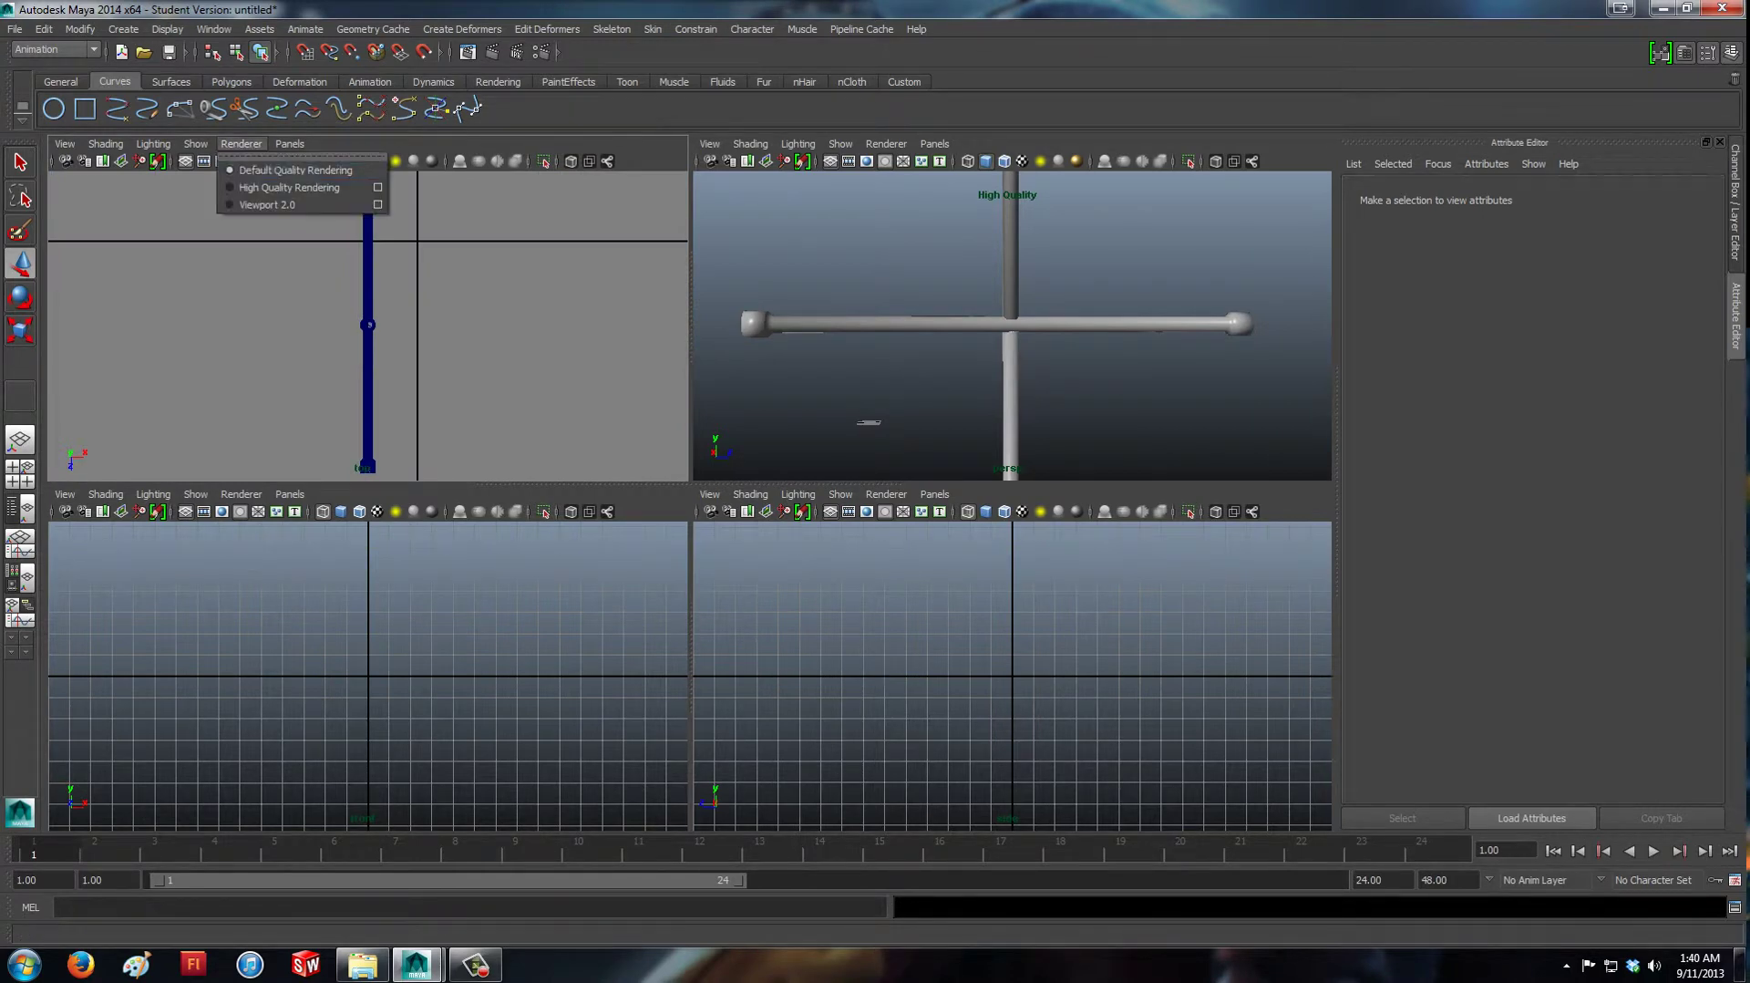
click(289, 187)
Nudge the tire iron's pivot closer to the centre of the bar crossing in the top view.
click(368, 305)
scroll(368, 326, down, 3)
scroll(369, 325, up, 10)
scroll(369, 326, up, 6)
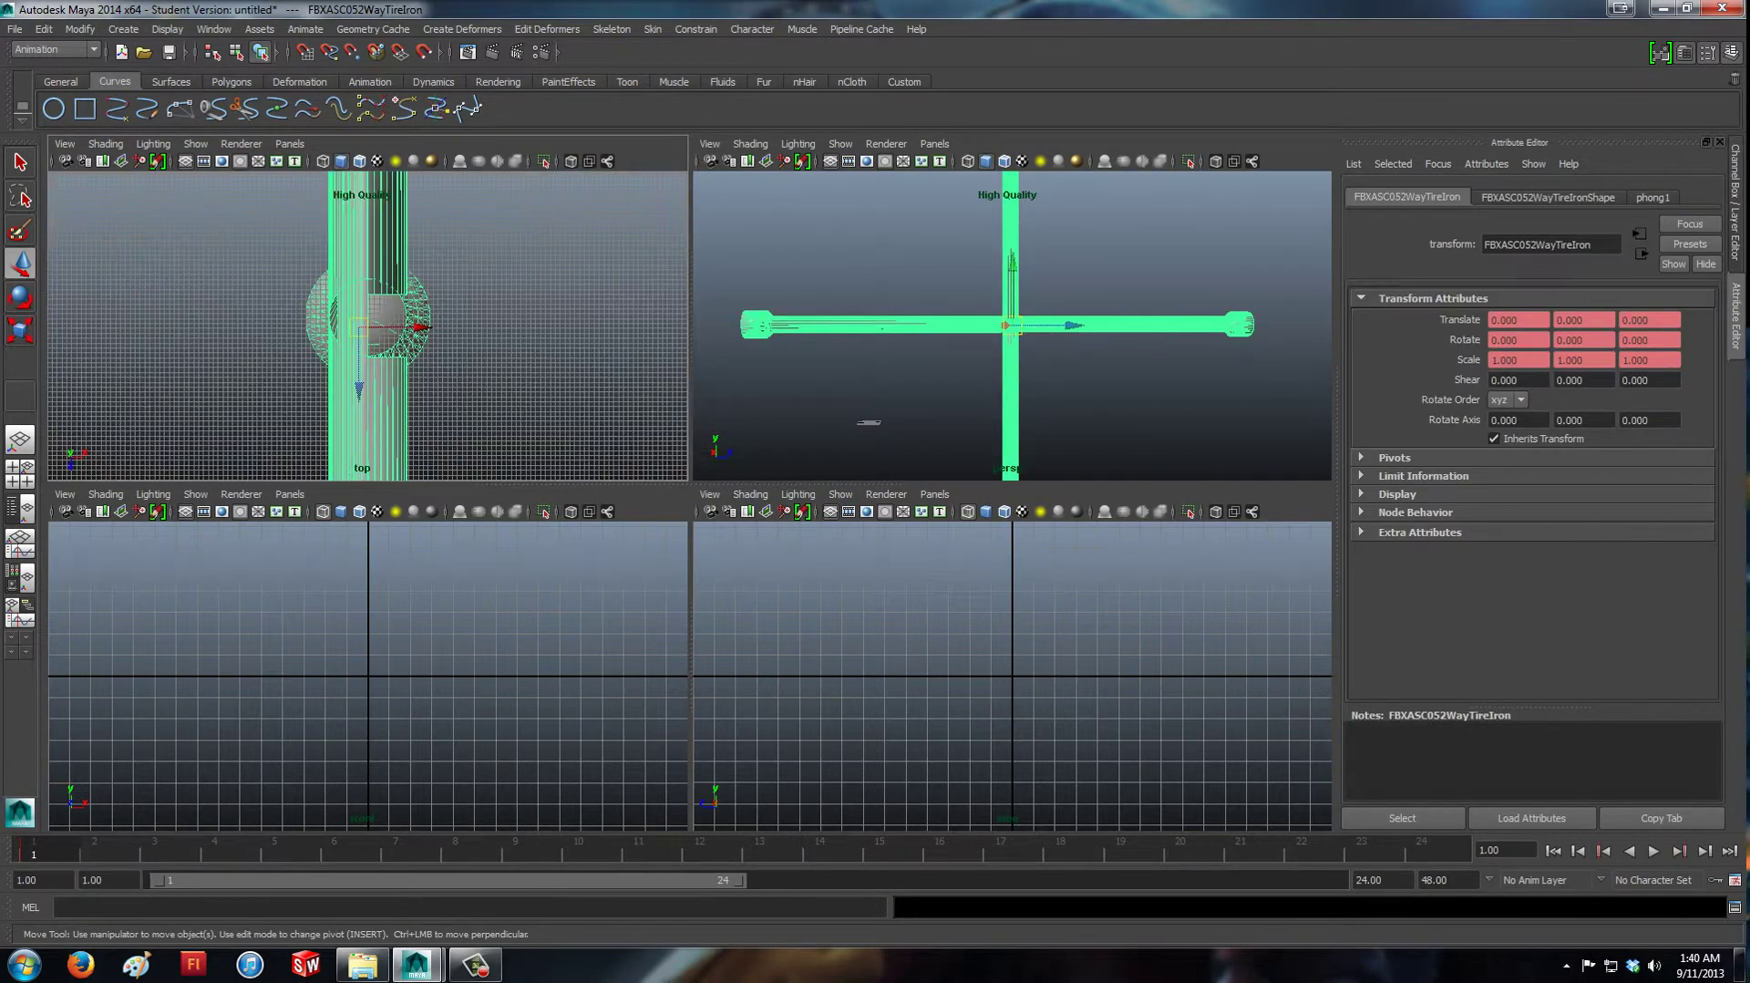
key(Insert)
drag(355, 328, 361, 324)
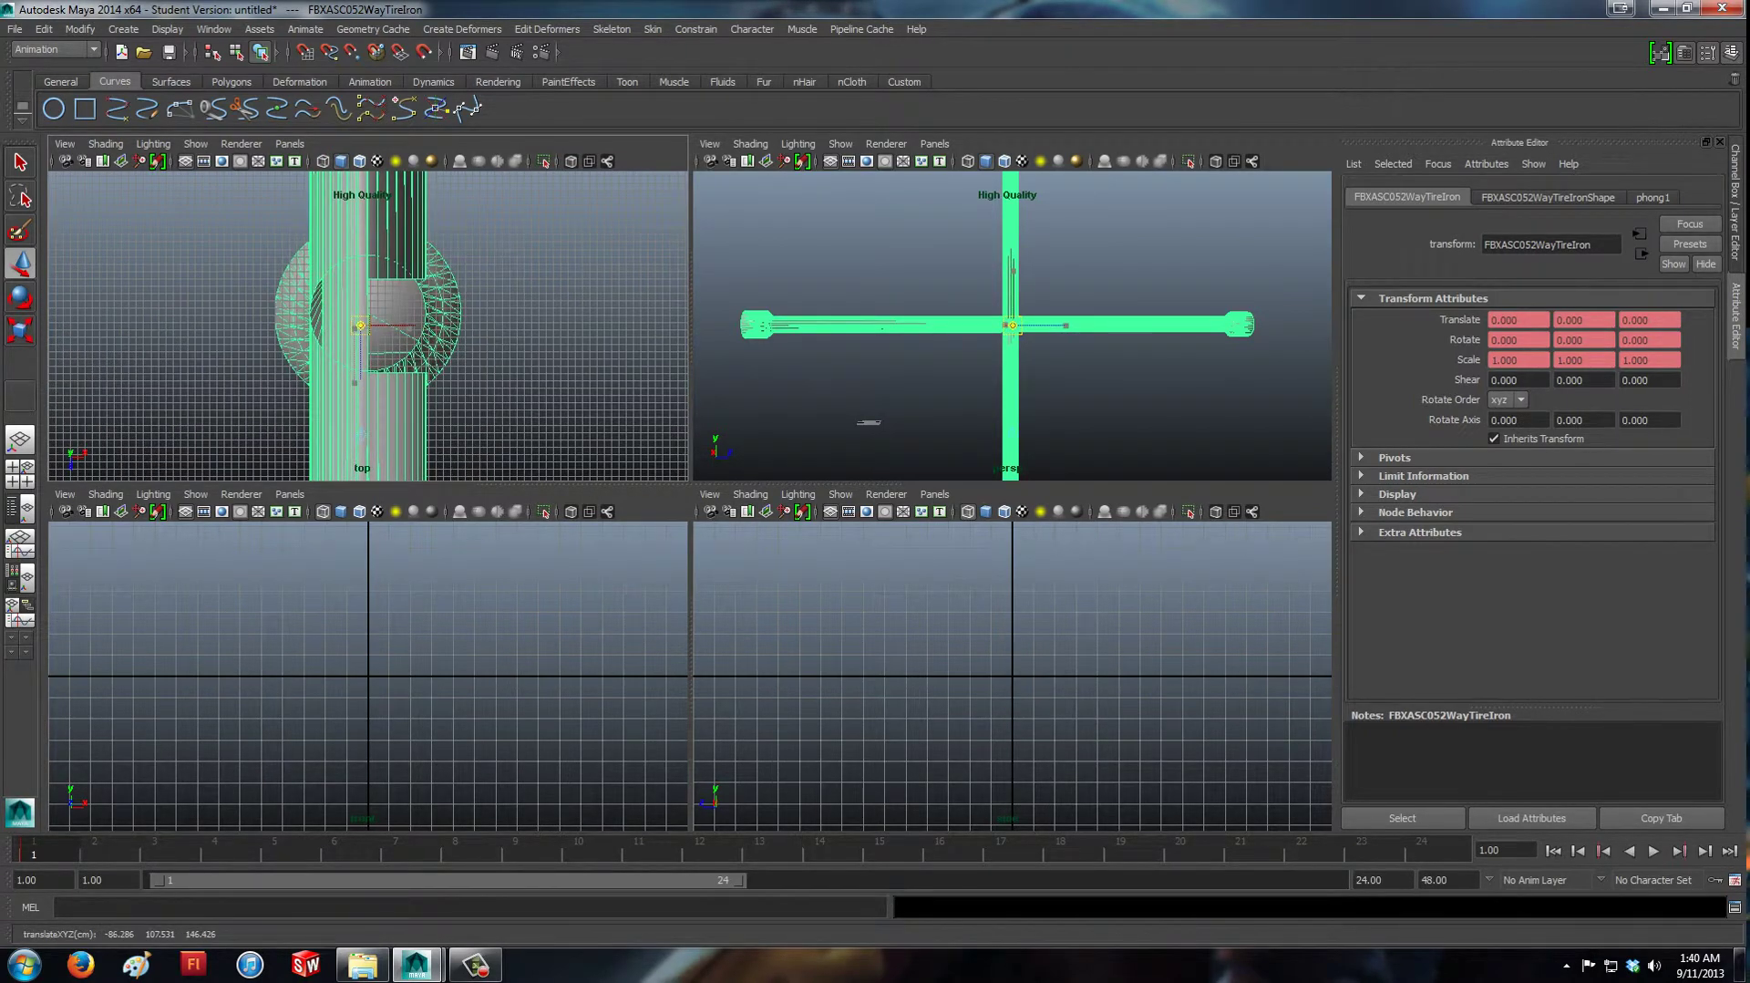
key(Insert)
click(410, 606)
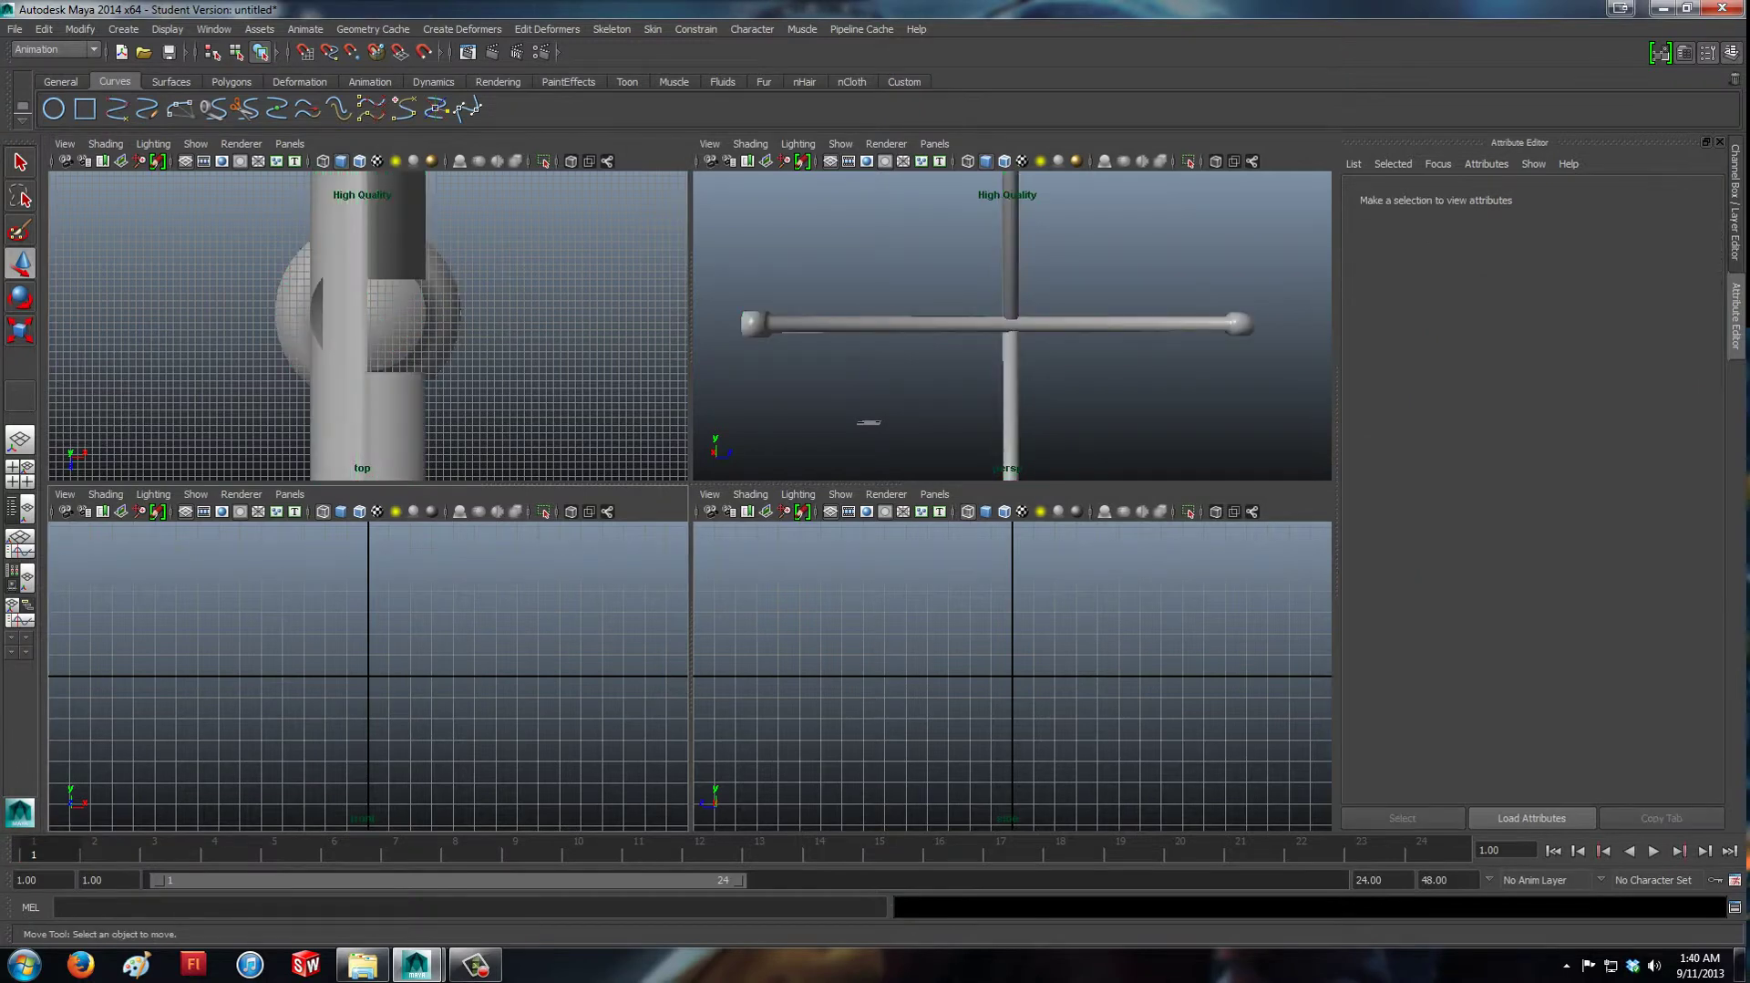
Frame the tire iron in the front view with High Quality Rendering, and select it for a close-up of its crossing.
key(a)
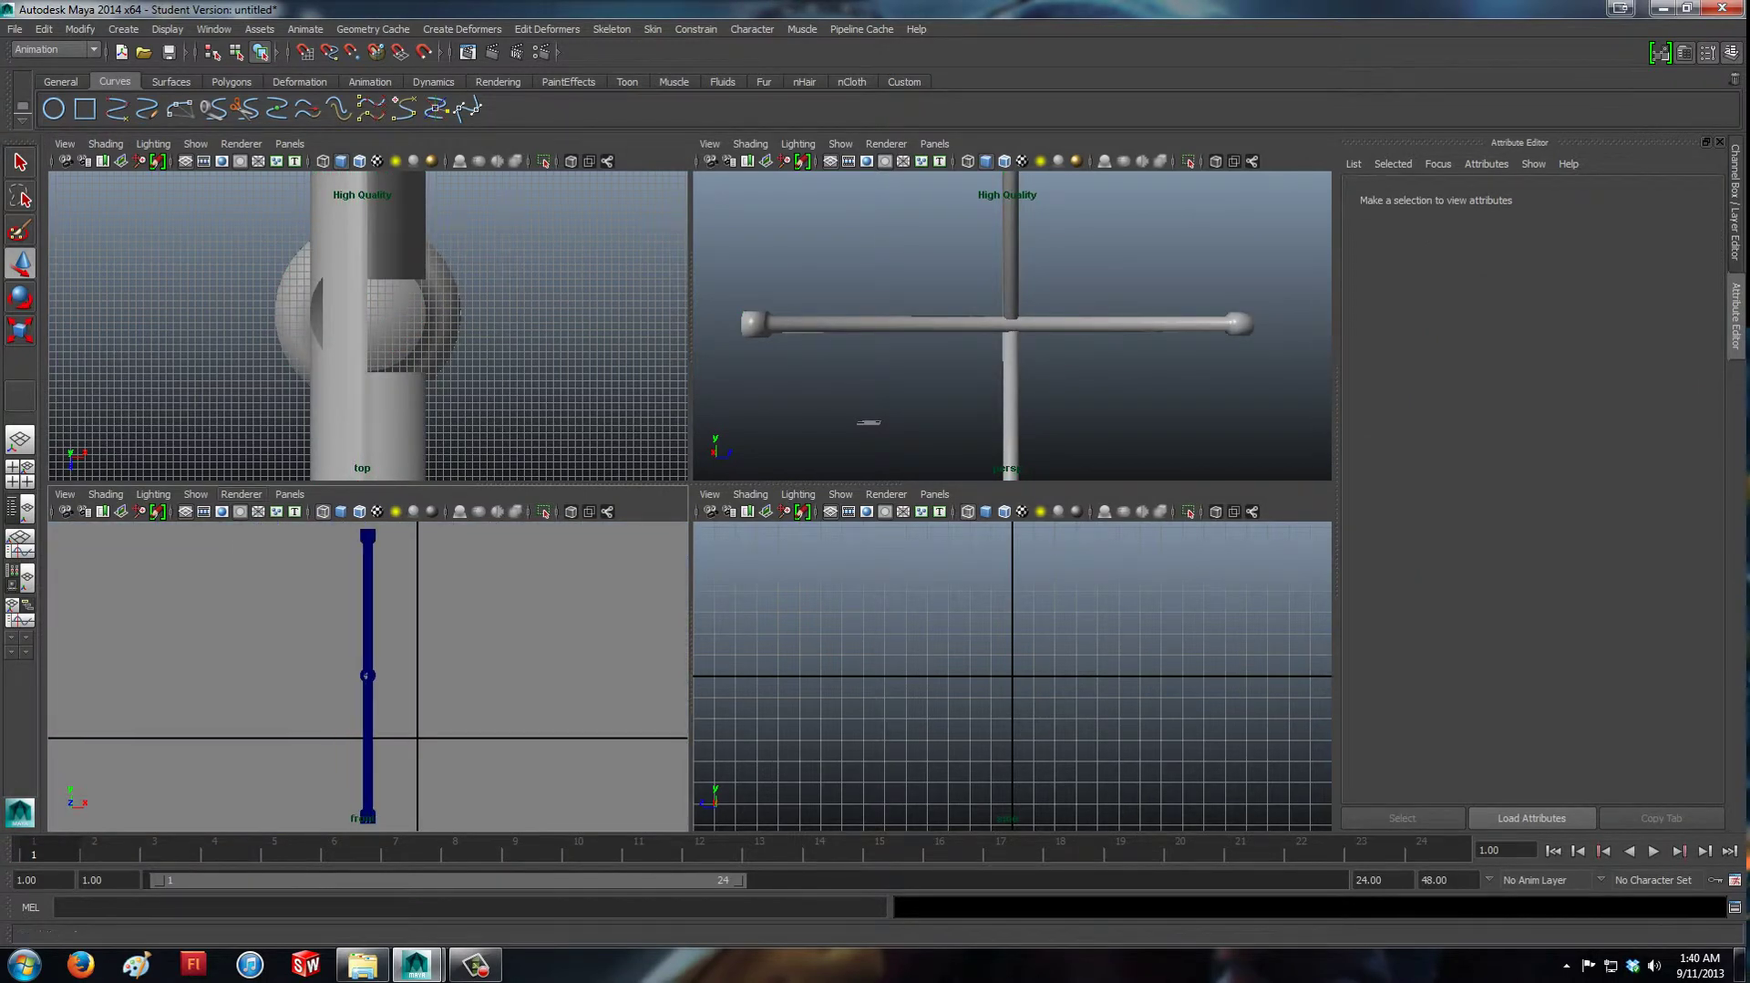
click(241, 493)
click(283, 531)
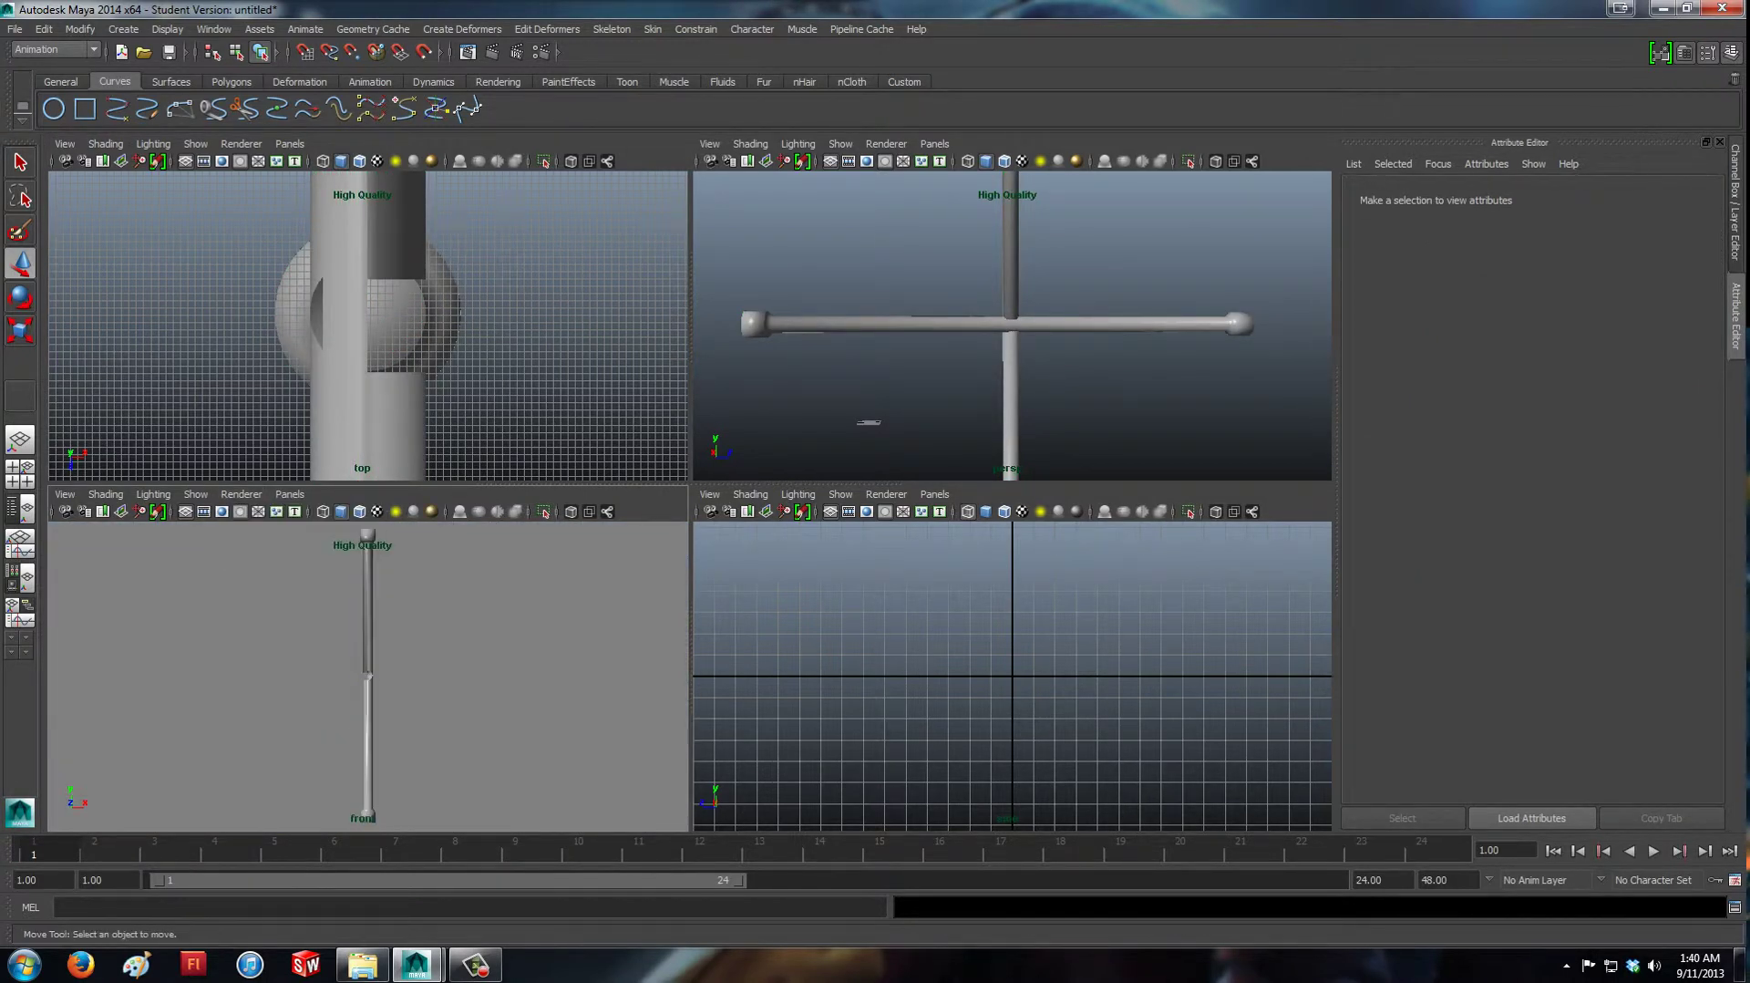
click(367, 675)
scroll(367, 675, up, 12)
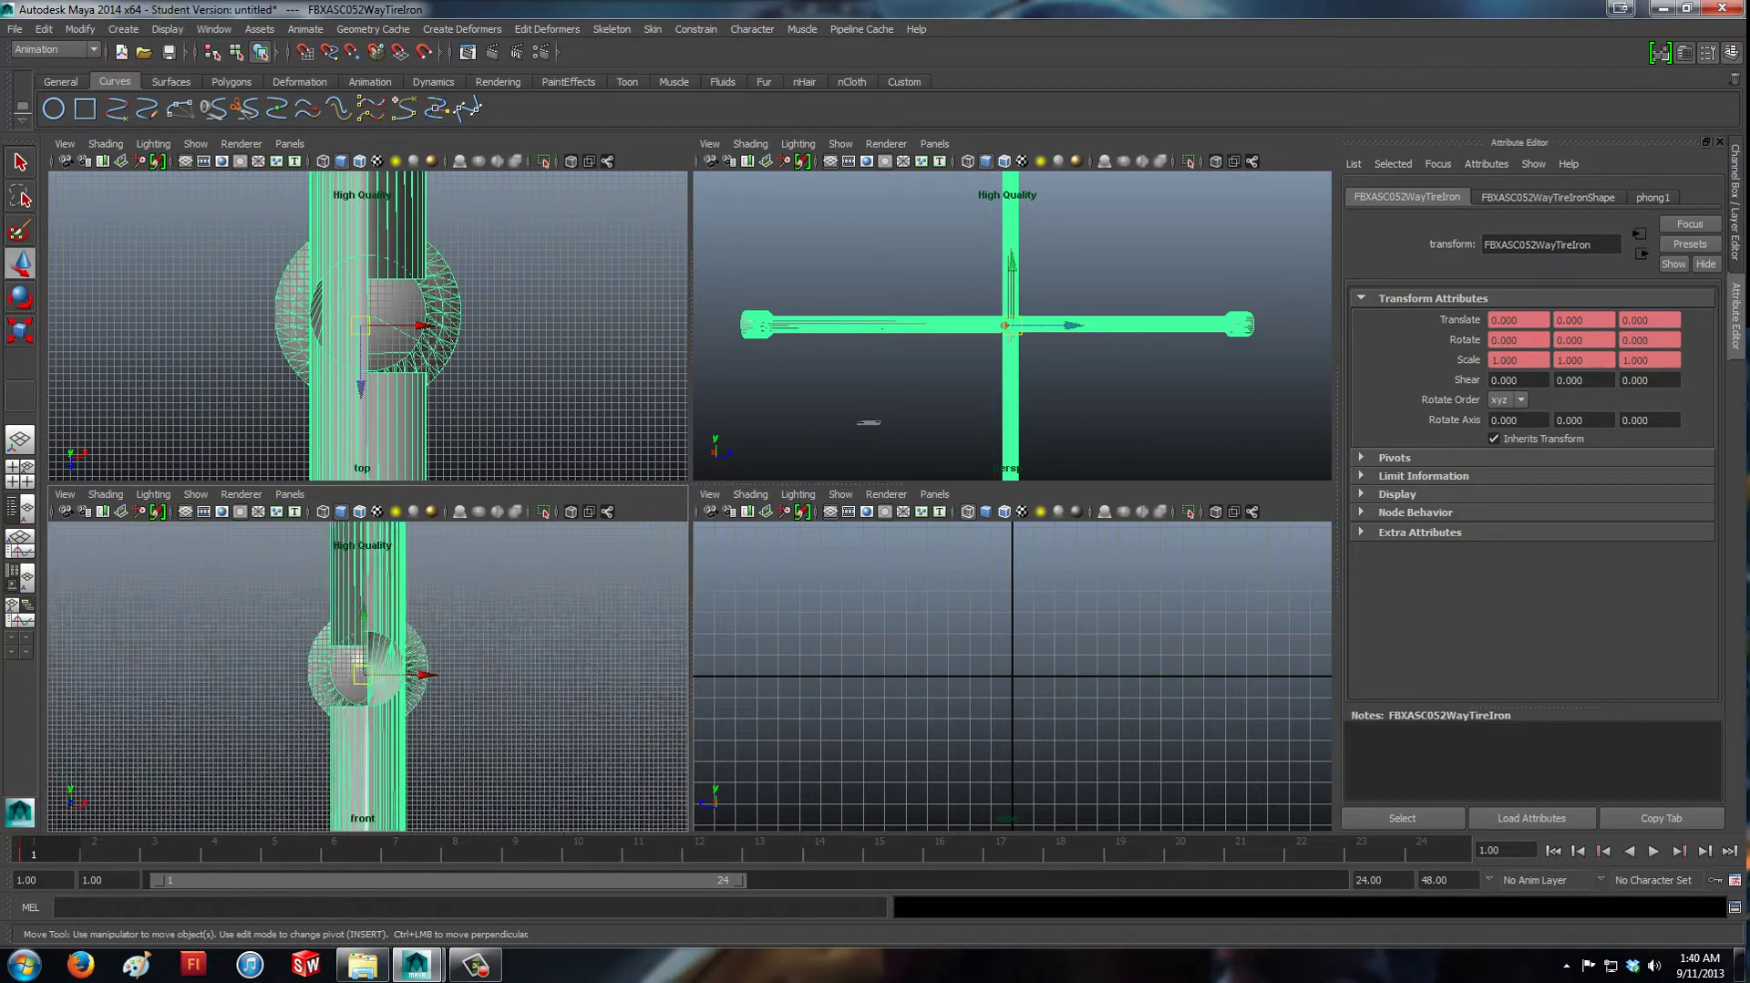
Set the side view to High Quality Rendering, and select the tire iron there.
click(948, 643)
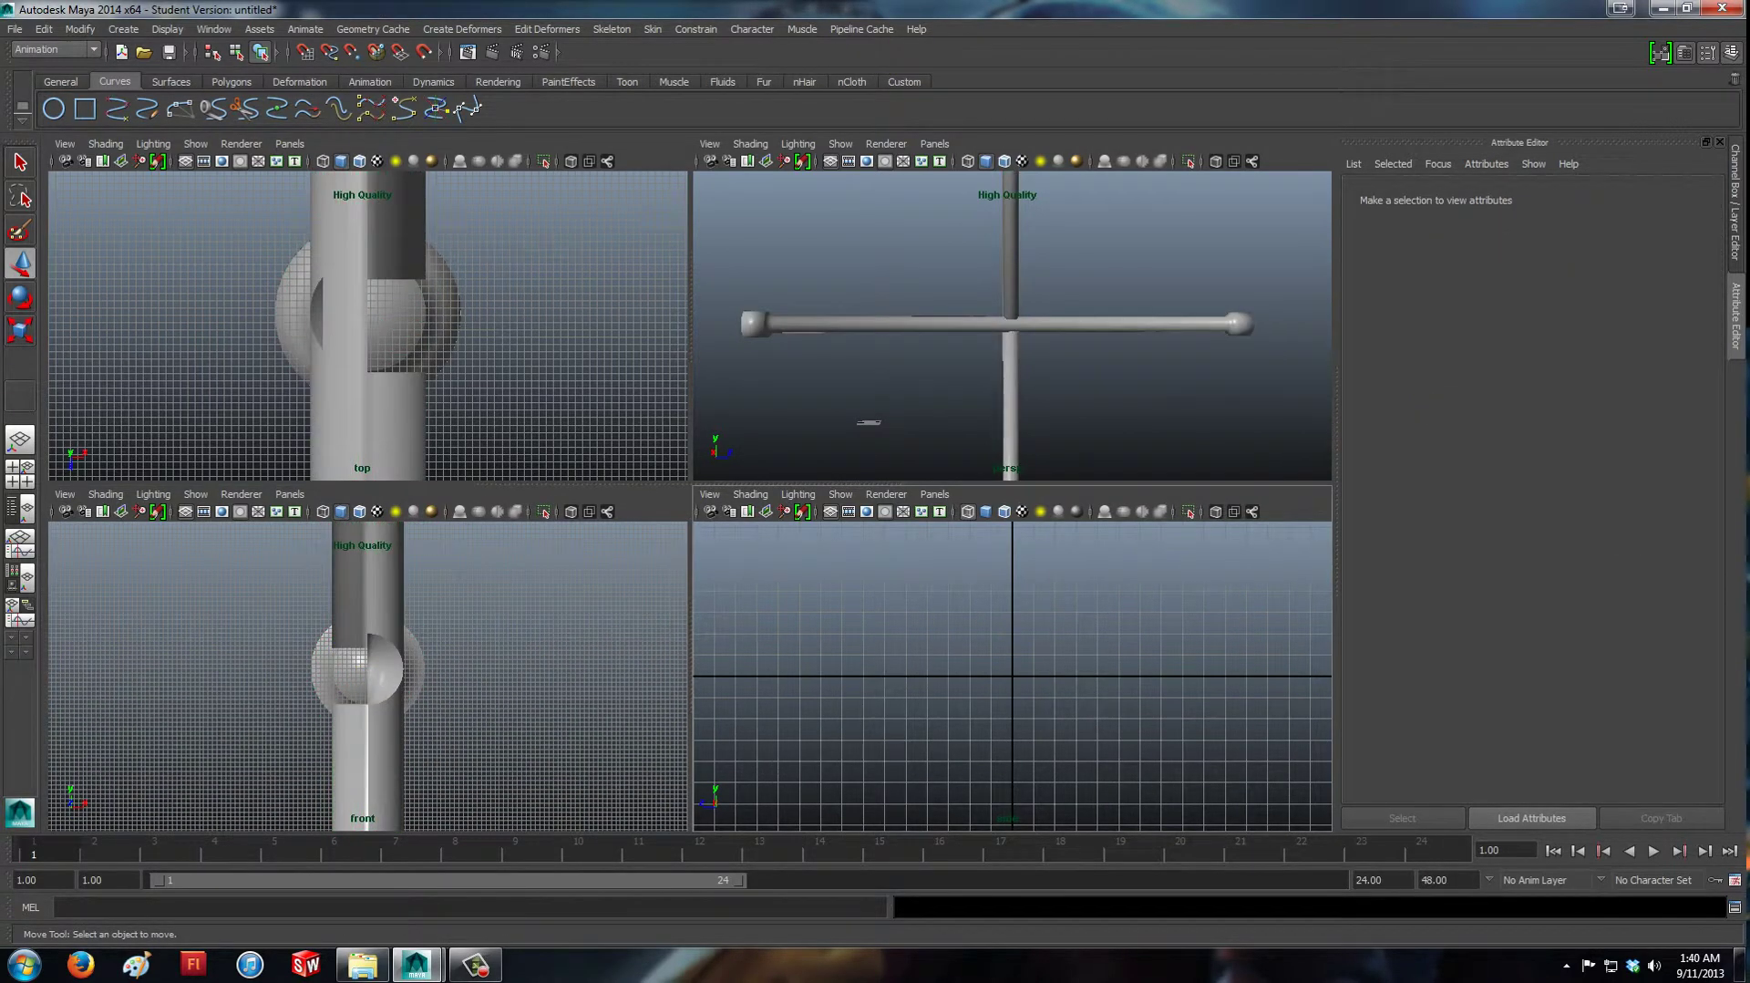
key(f)
click(887, 494)
click(935, 538)
click(1010, 675)
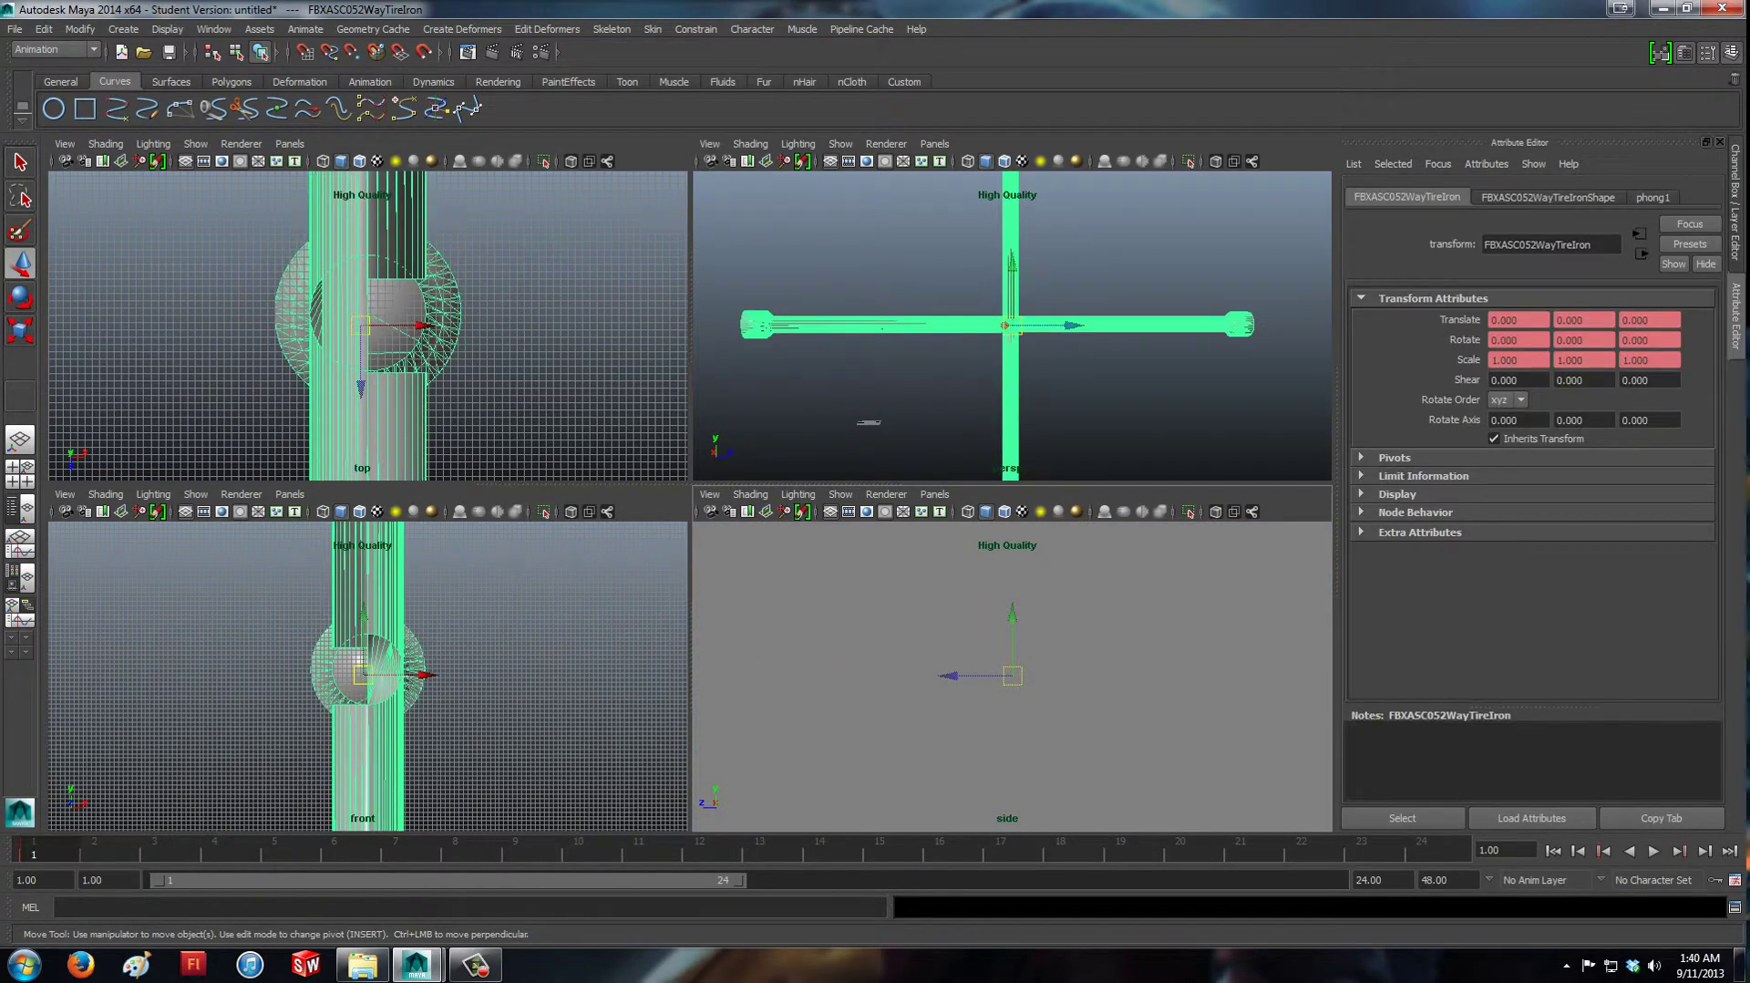
Zoom in on the bar crossing in the side view to check the pivot, and switch to the full perspective view.
scroll(1012, 675, up, 8)
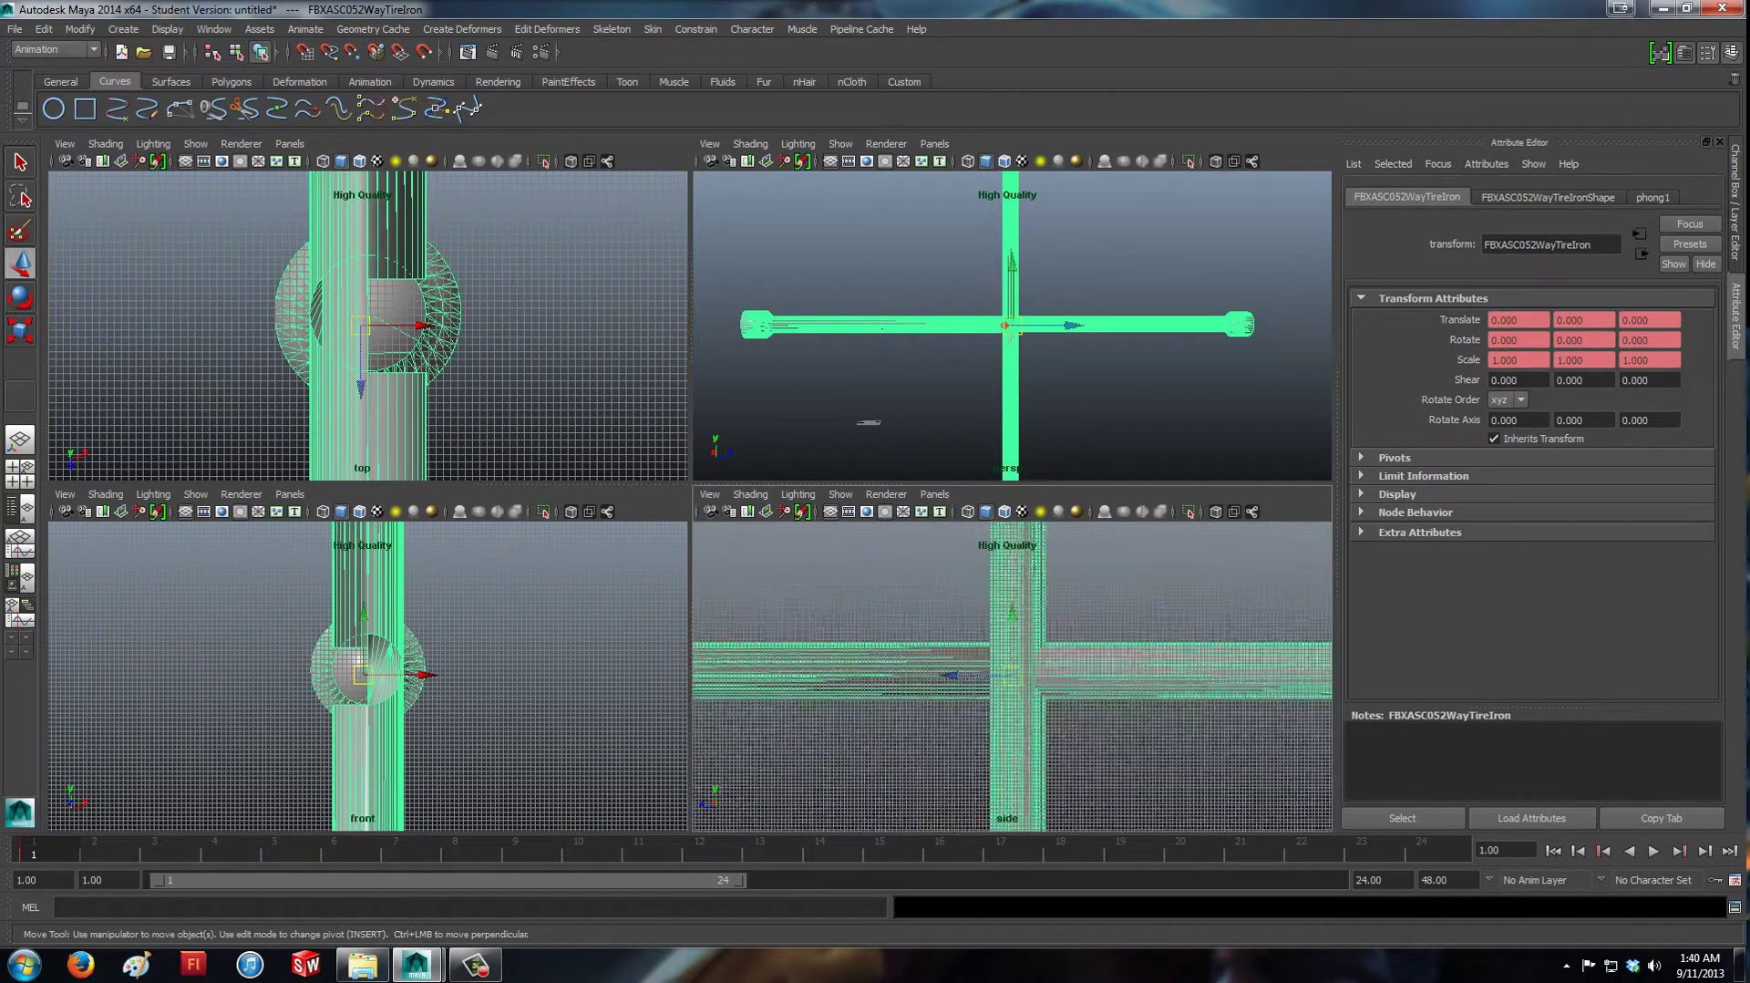
scroll(1012, 676, up, 1)
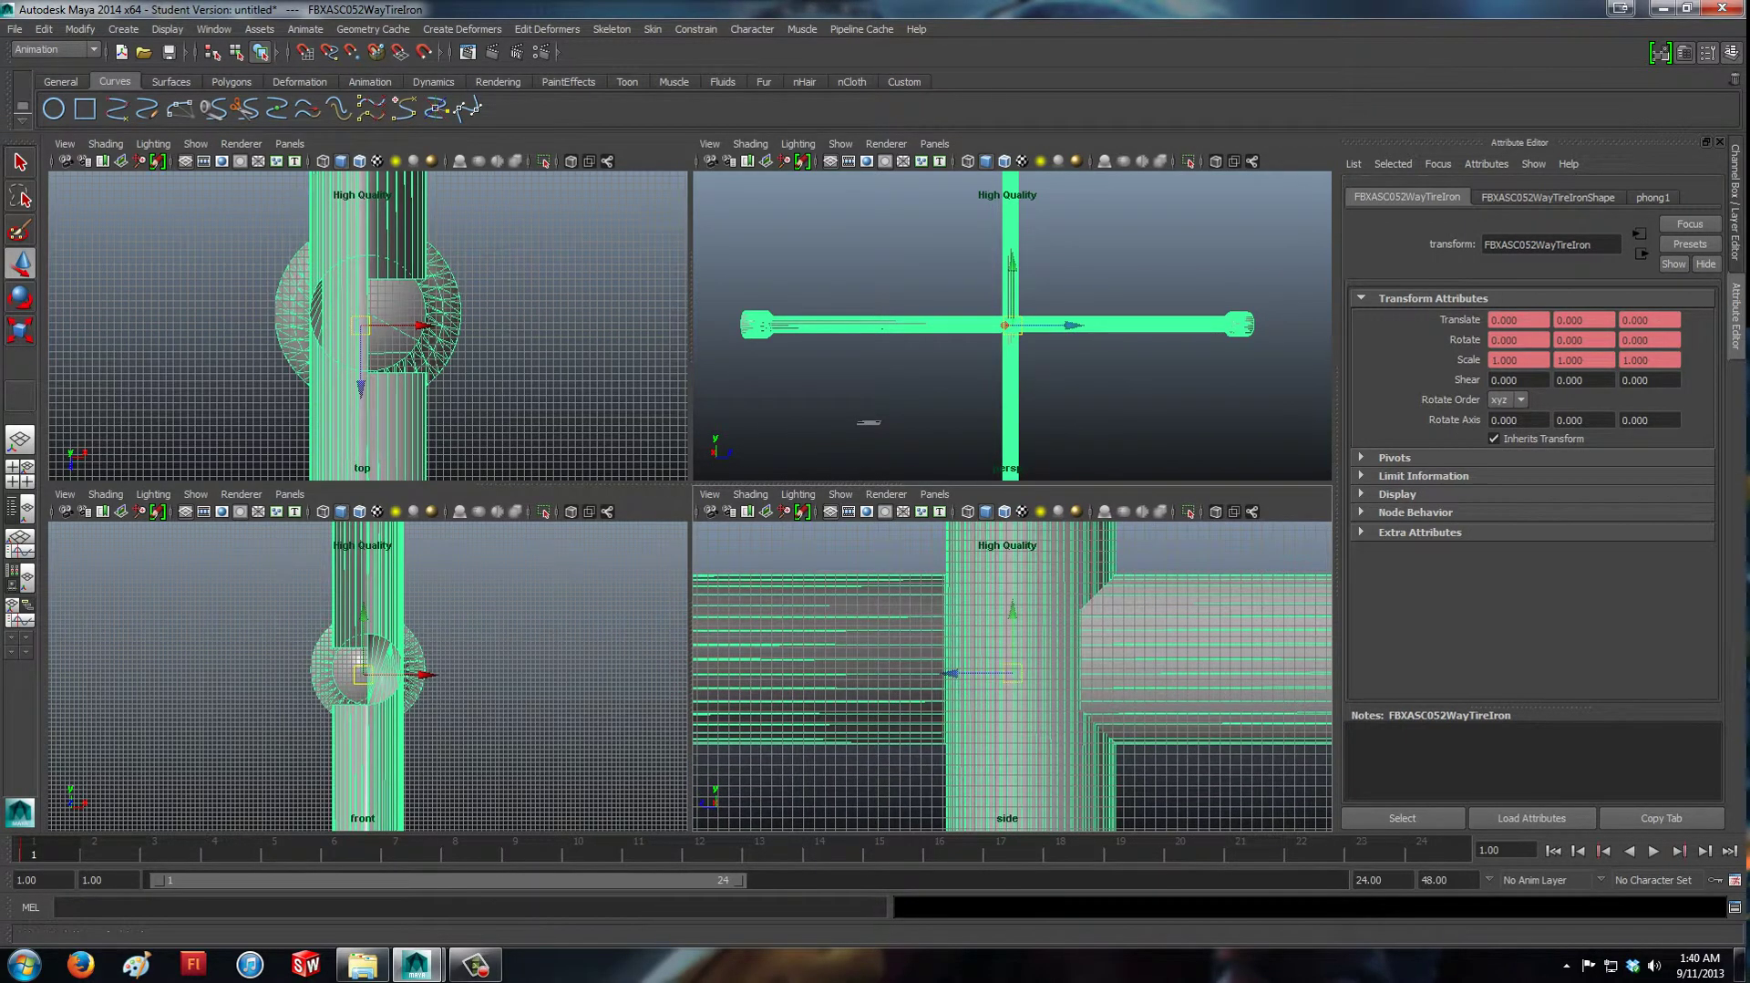
click(1114, 408)
key(space)
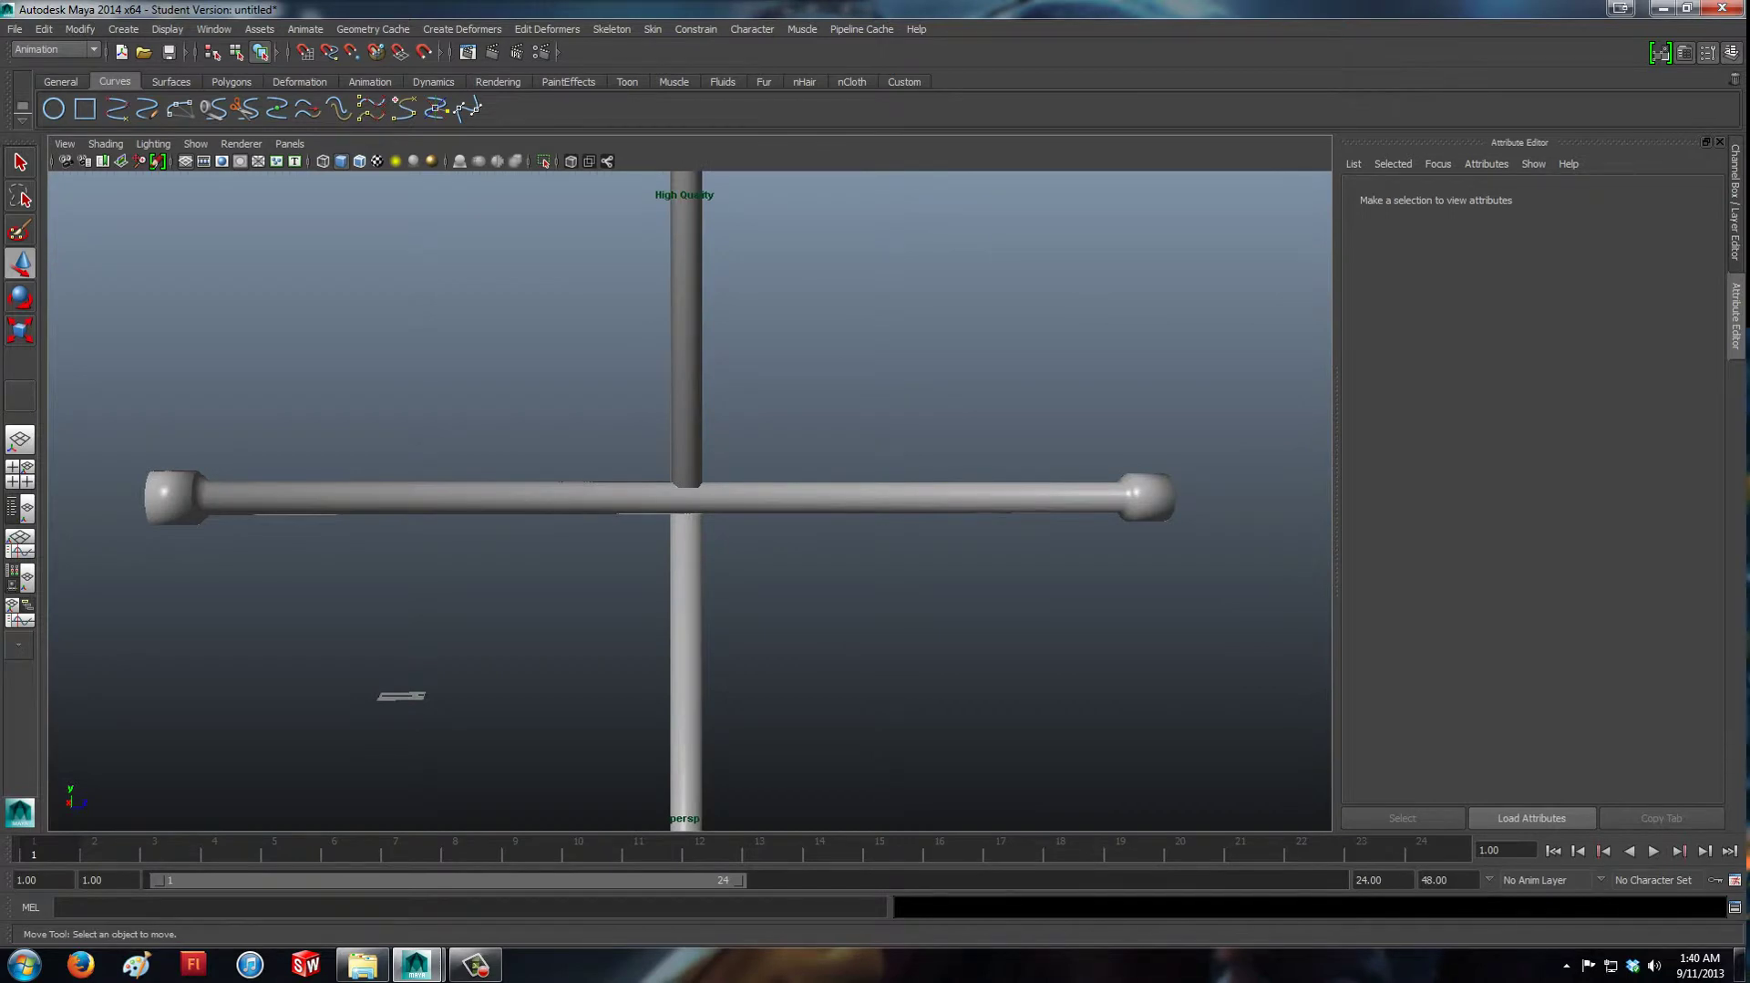
Examine the tire iron and its pivot from several angles in the perspective view, and leave the whole model in frame and deselected.
alt+drag(875, 547, 1176, 447)
click(693, 410)
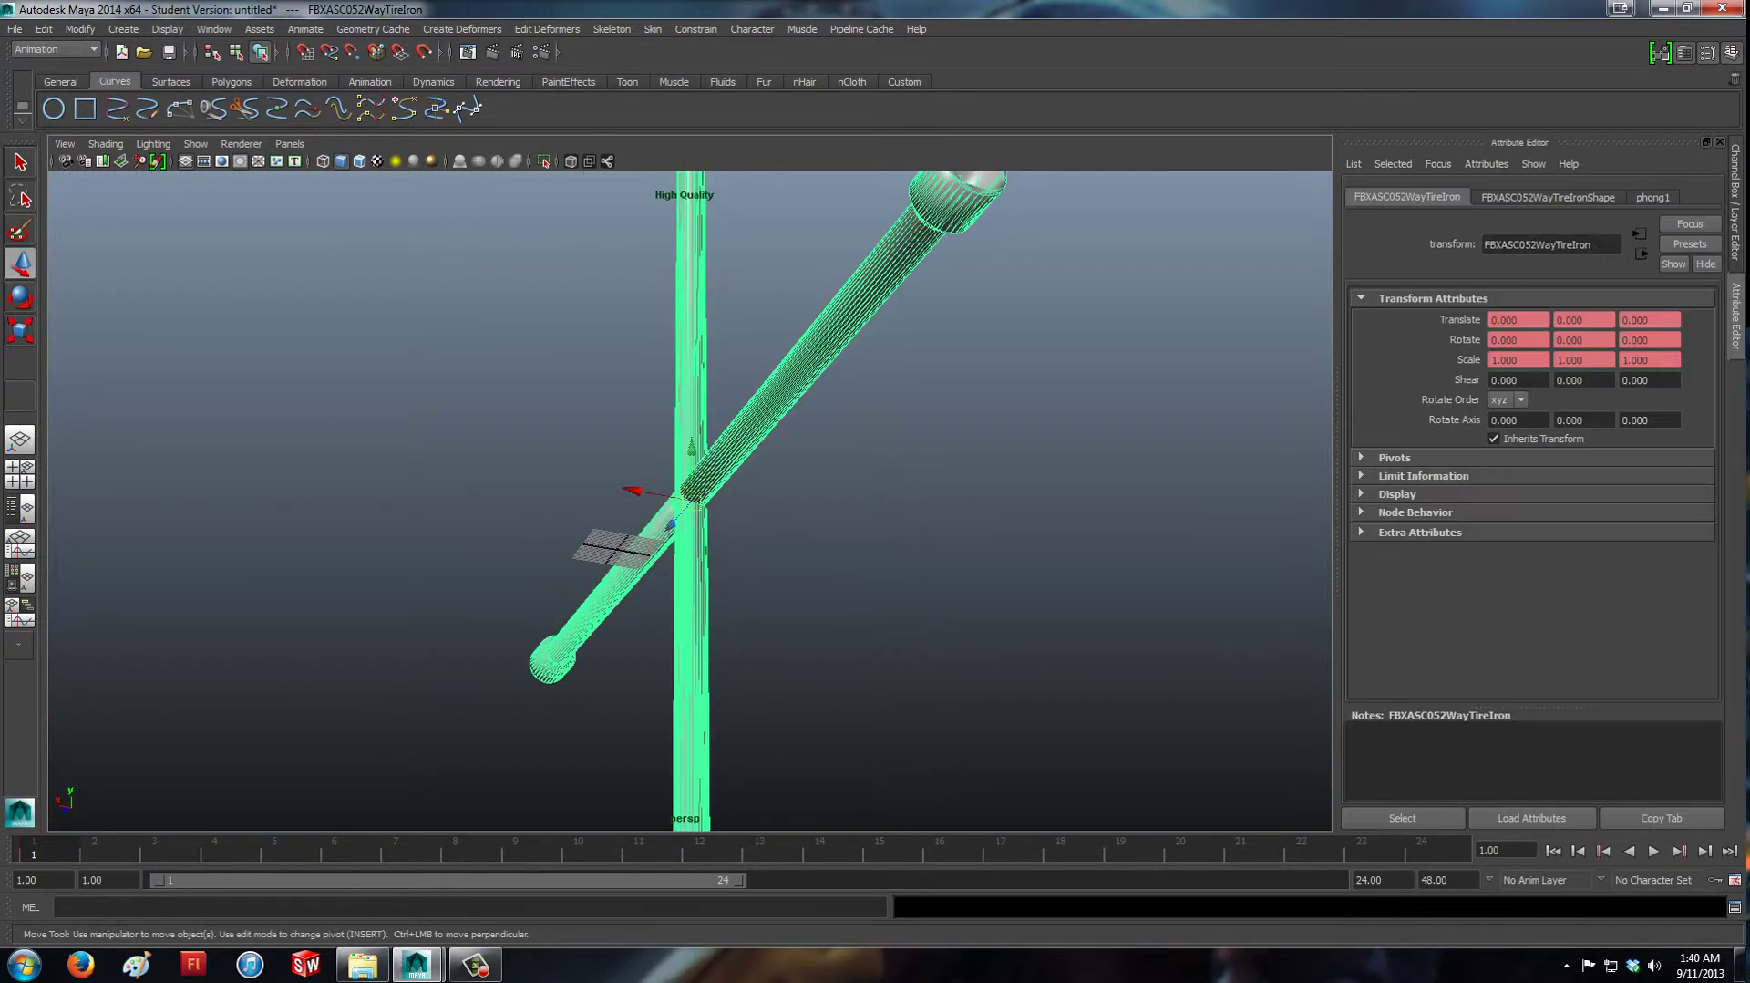
alt+drag(875, 438, 647, 629)
alt+drag(720, 373, 893, 419)
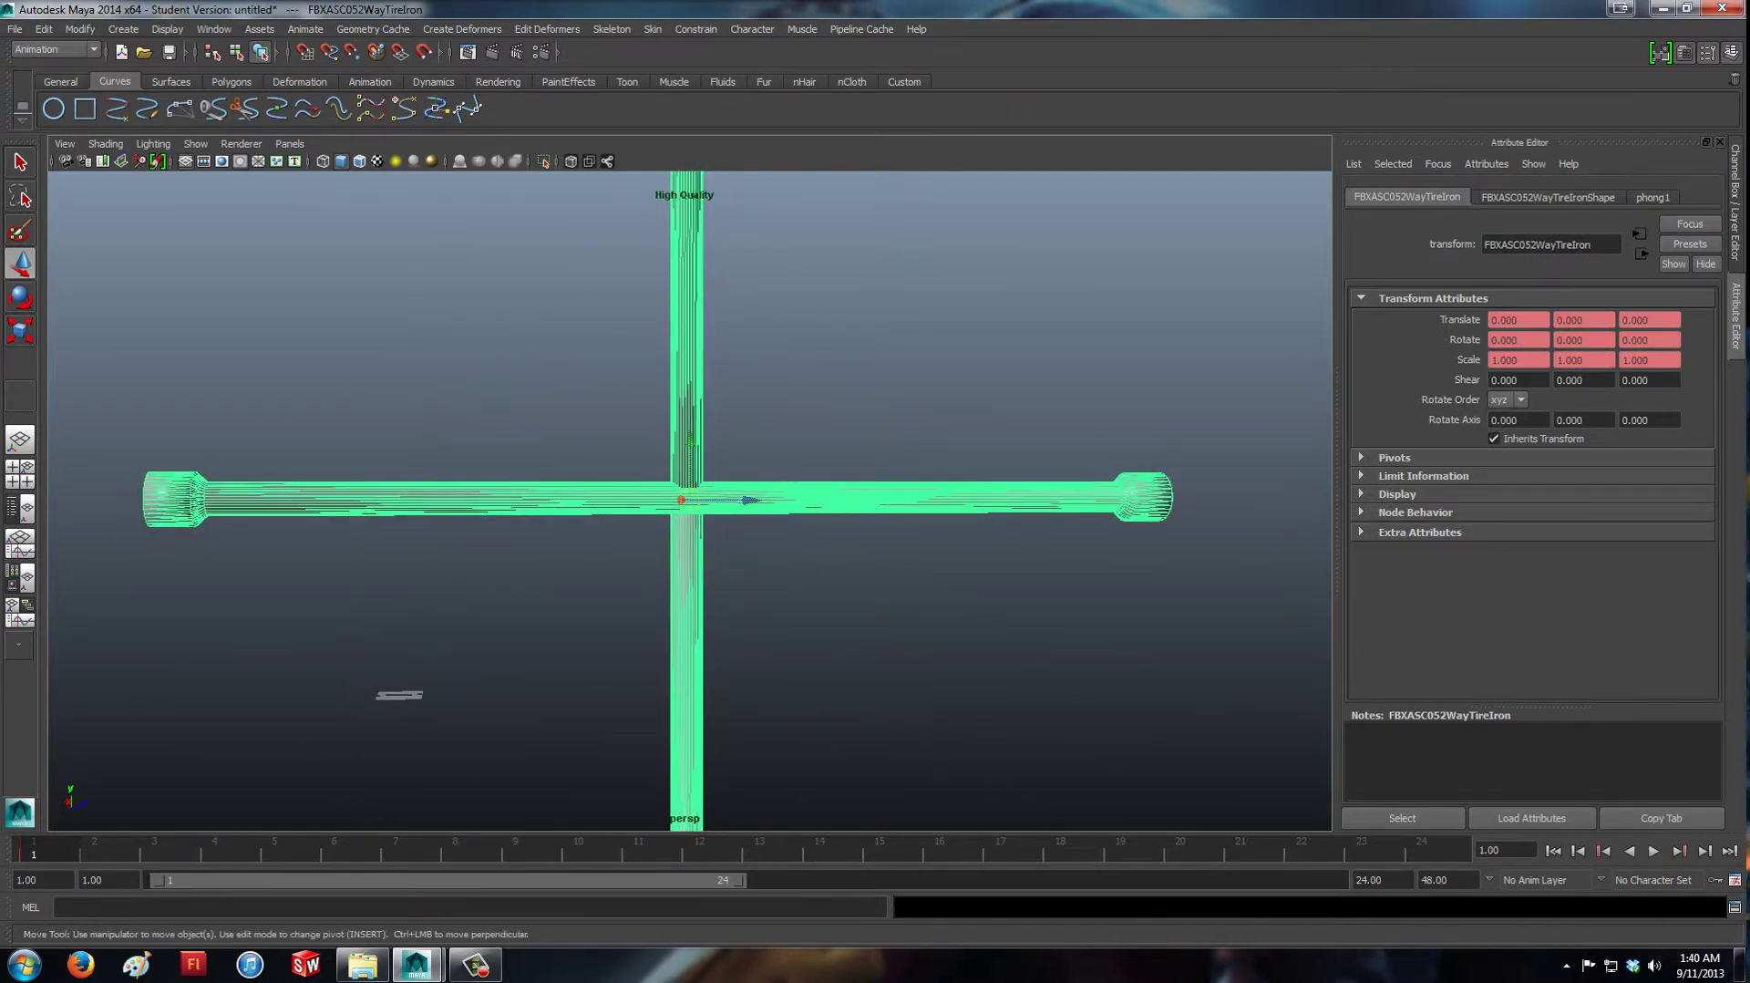
click(893, 402)
click(784, 497)
scroll(784, 496, down, 5)
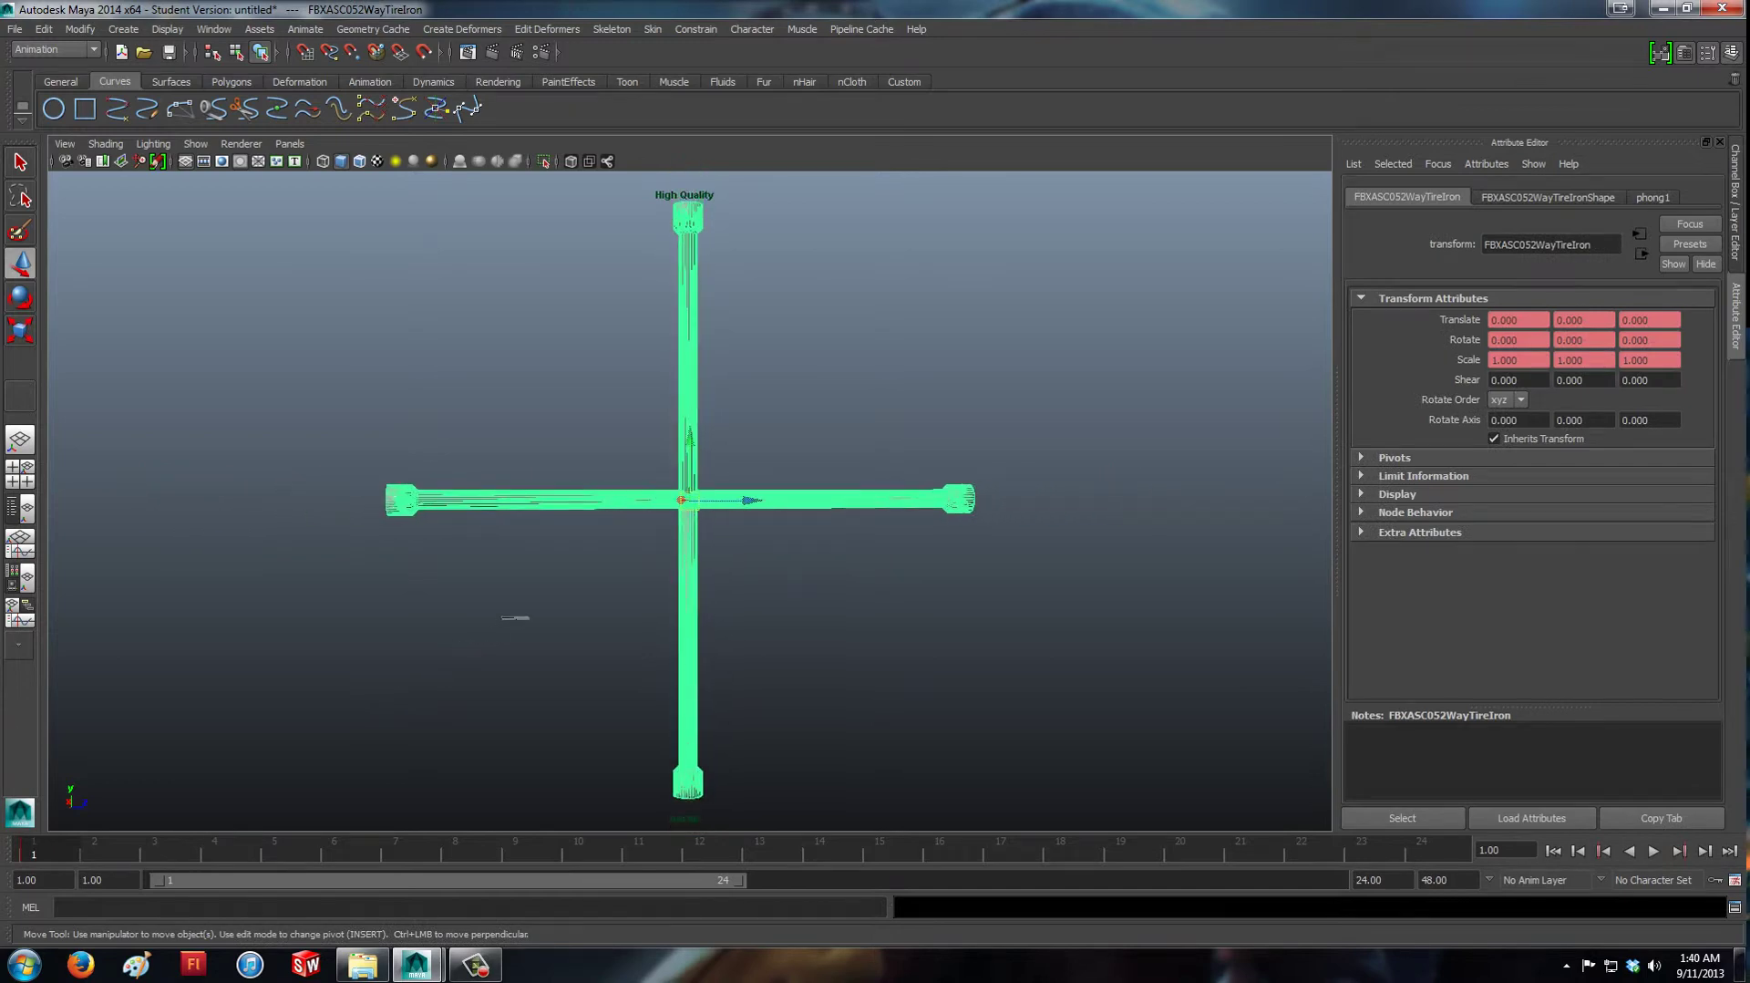
click(821, 410)
click(730, 499)
click(811, 415)
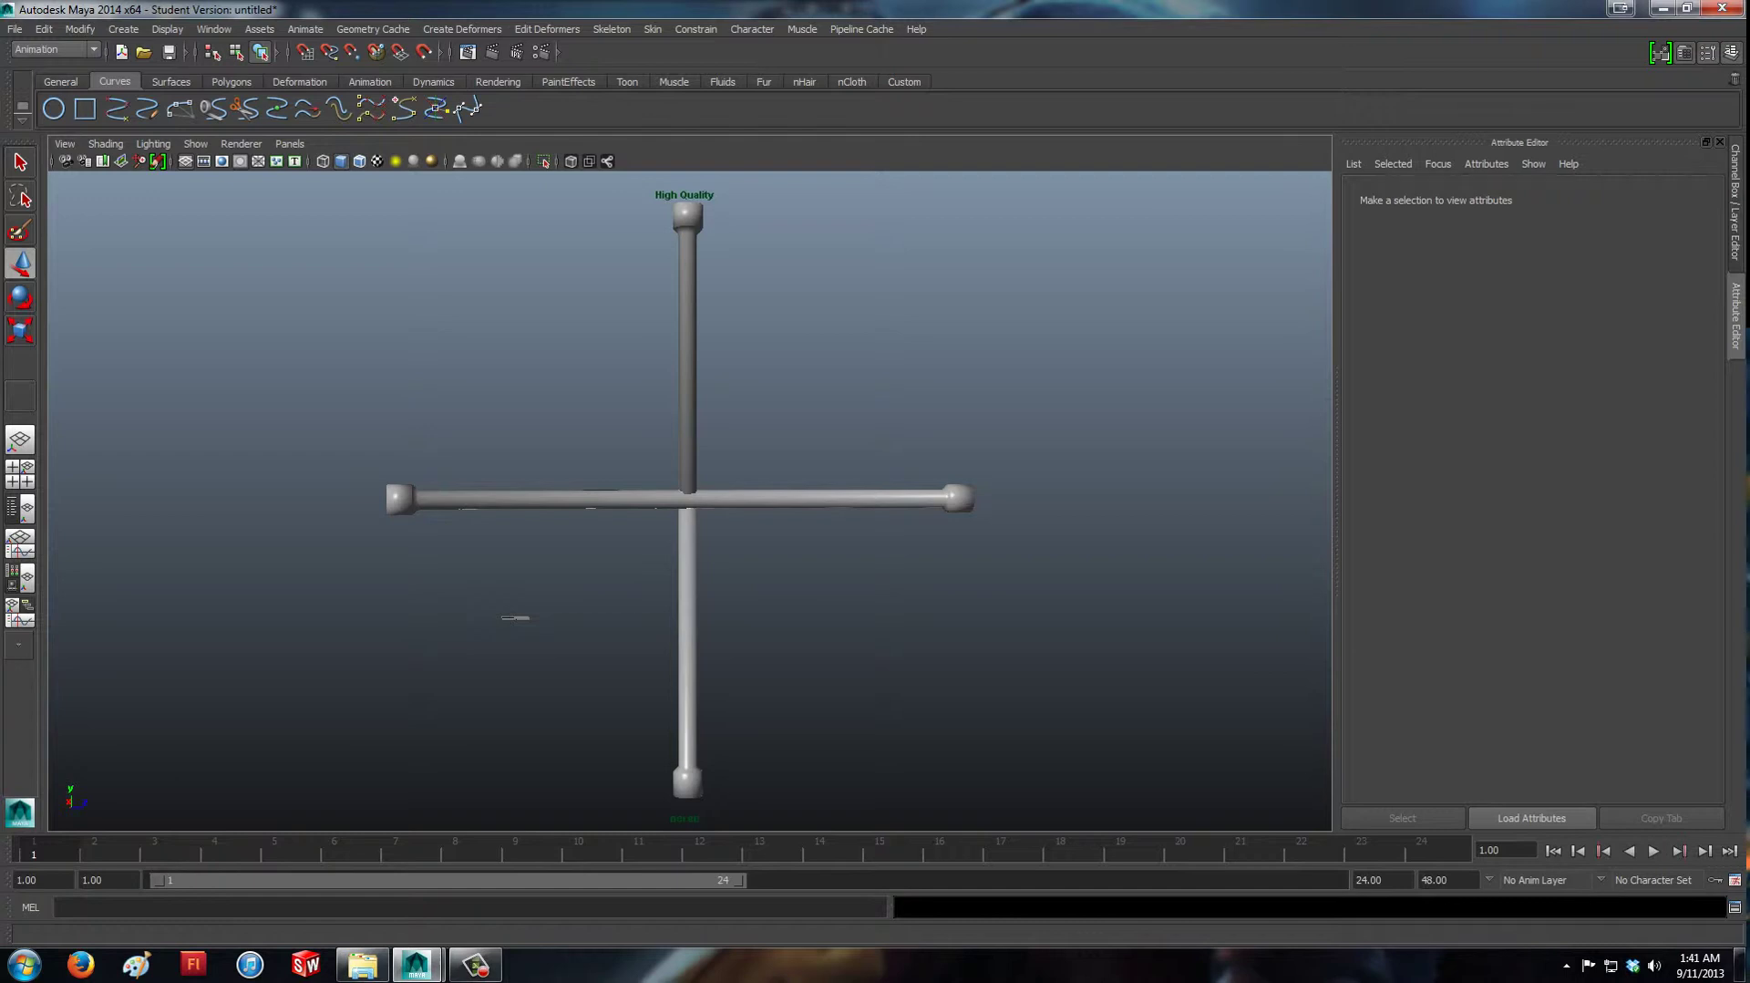
Extend the playback range to frame 48, and set a keyframe on the tire iron at frame 1.
drag(741, 879, 1335, 879)
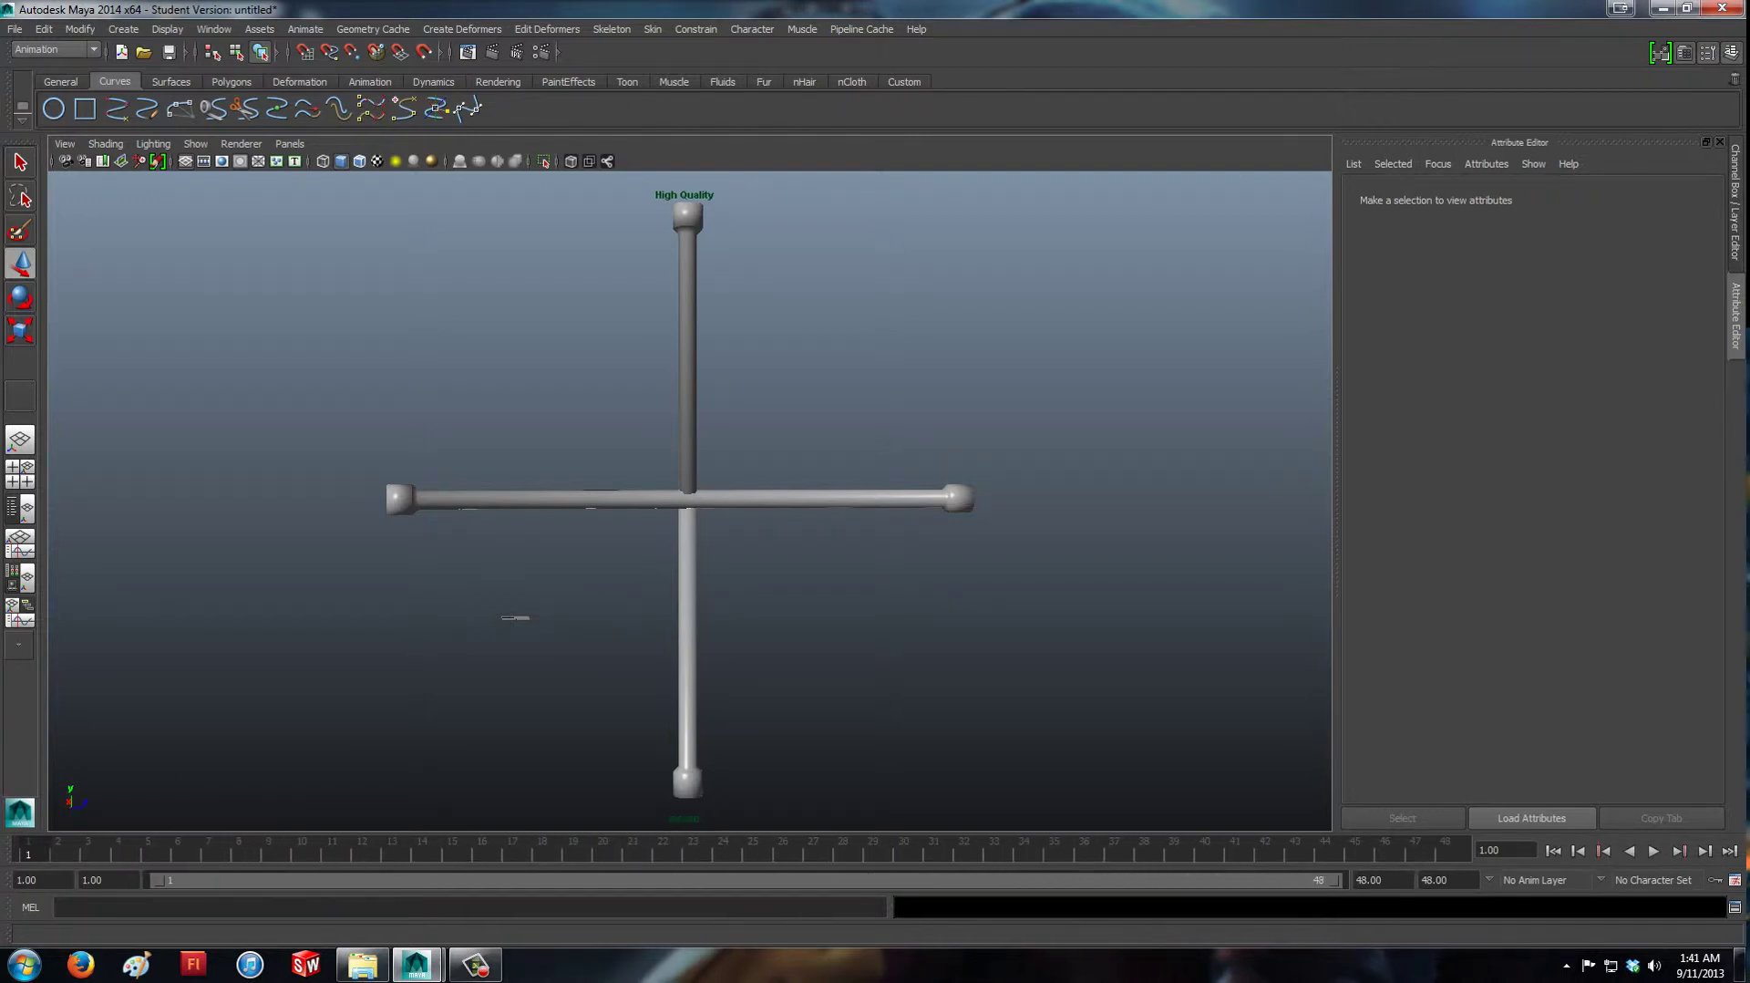
click(688, 547)
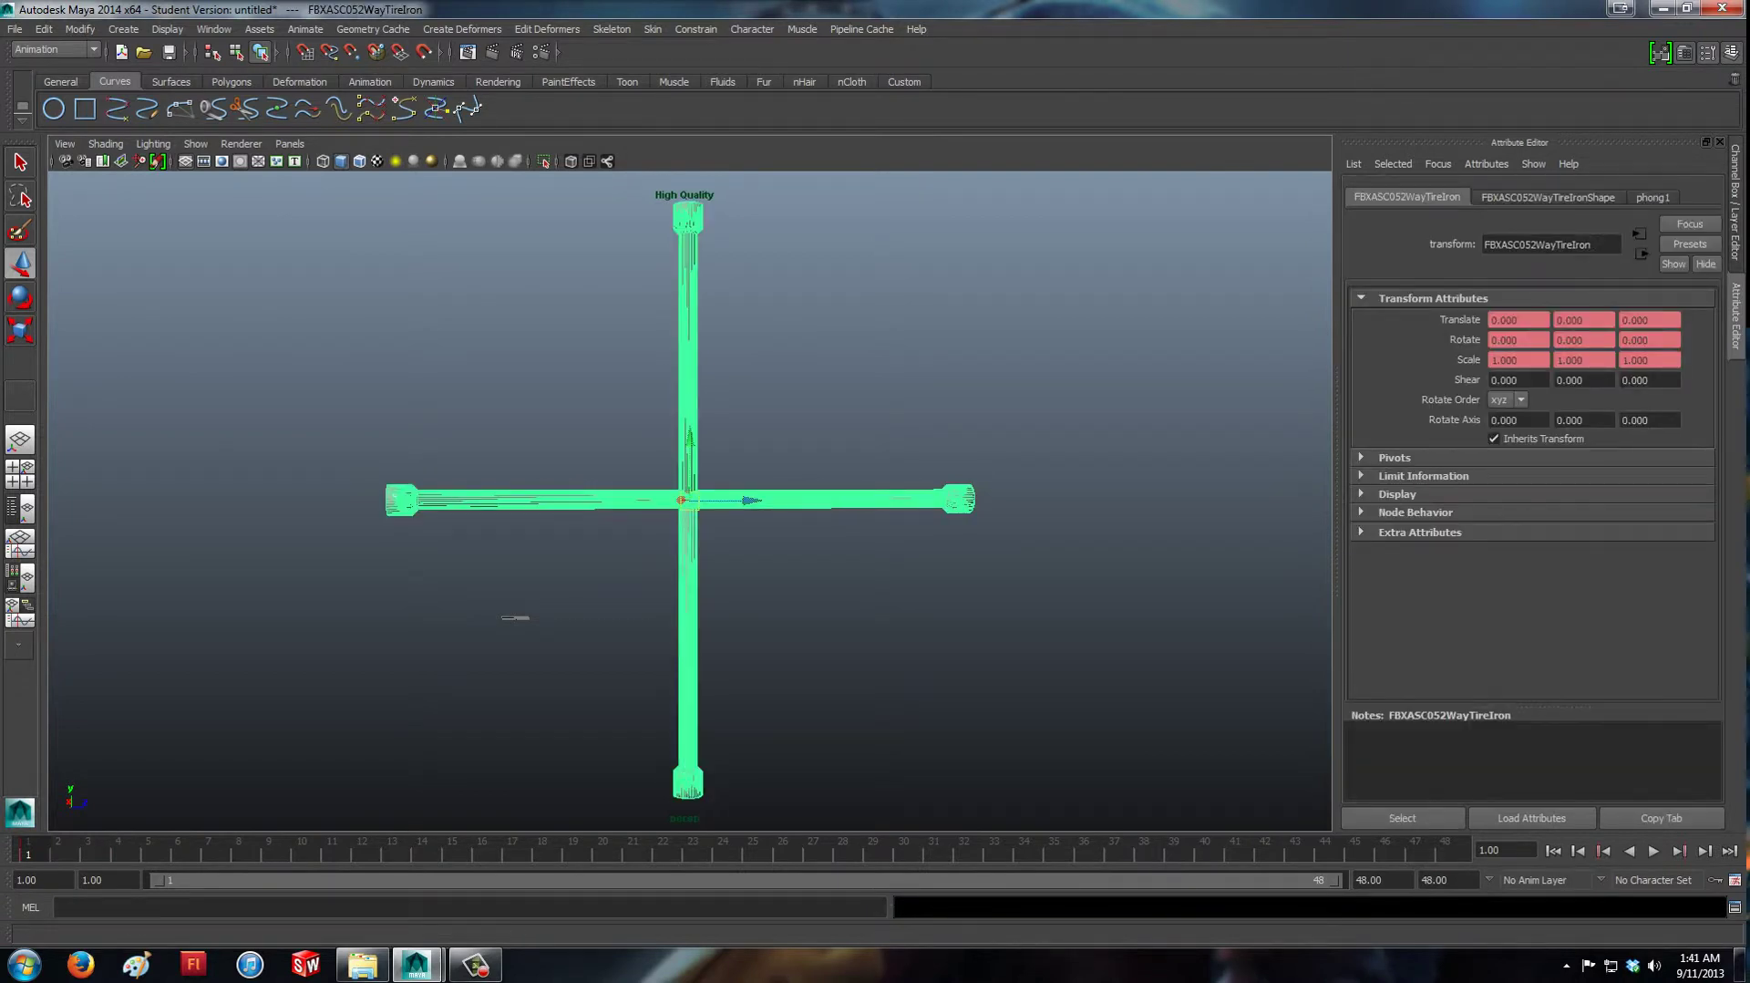
key(s)
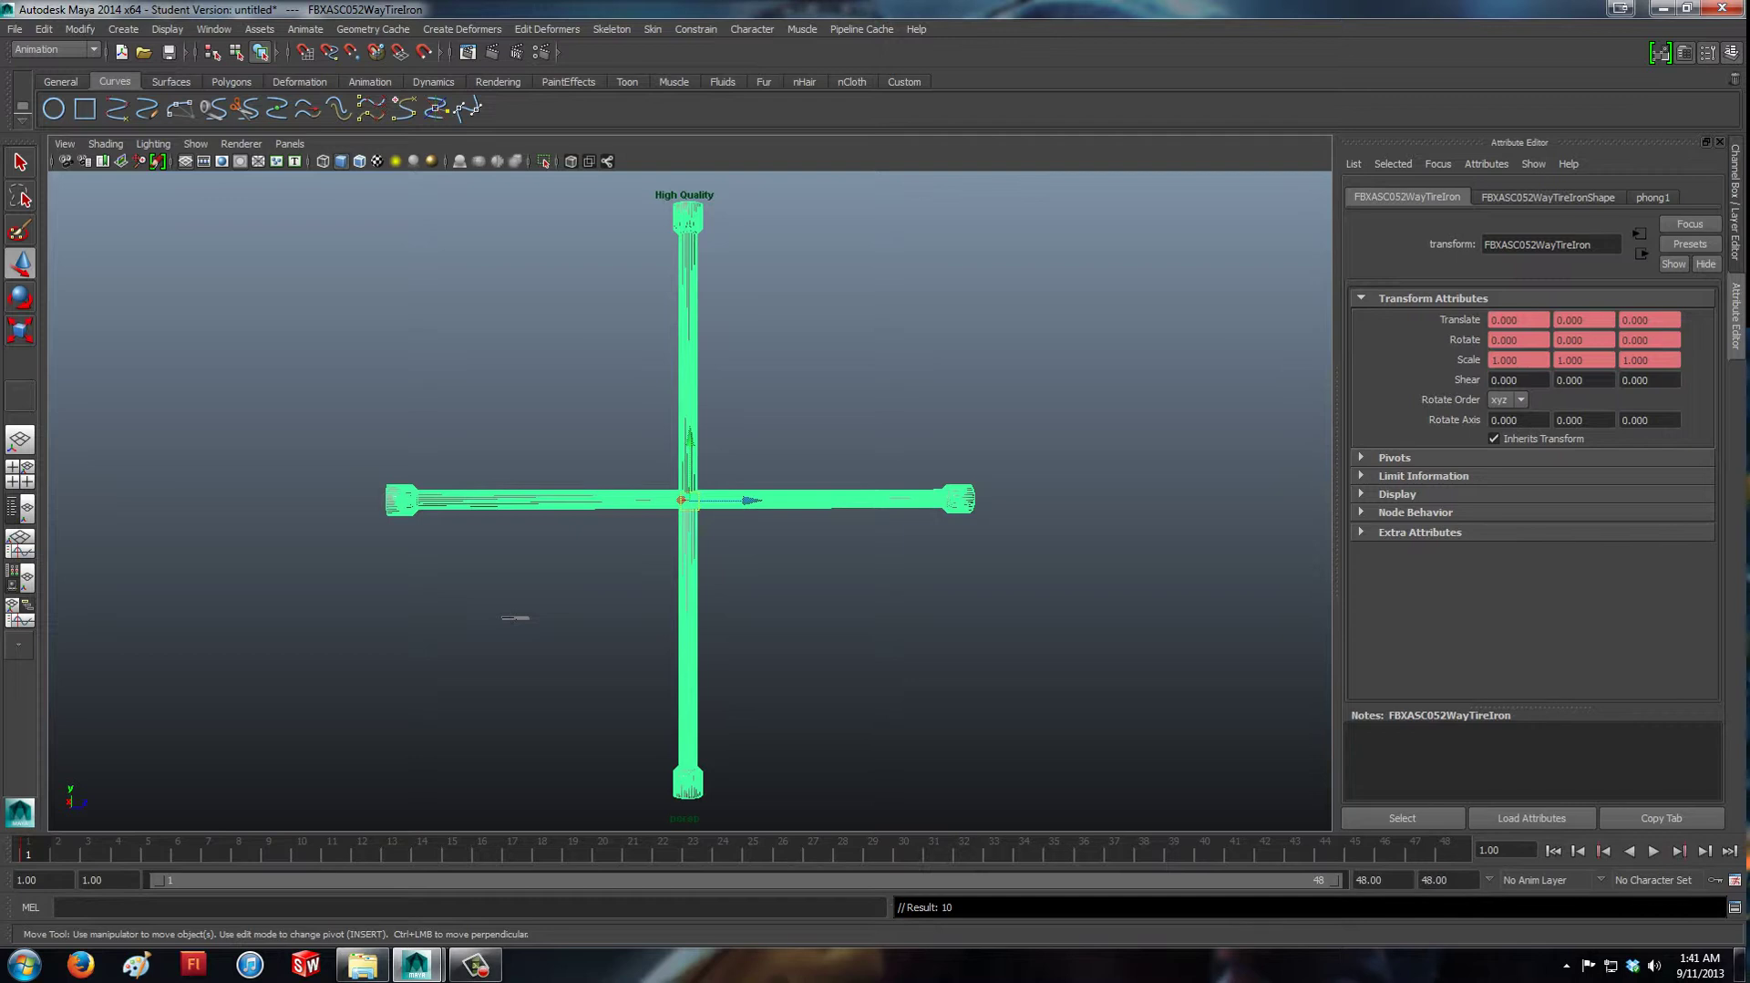
Set the tire iron's Y rotation to 90 at frame 12, and keyframe it there.
click(362, 849)
drag(1587, 340, 1556, 340)
text(90)
key(Return)
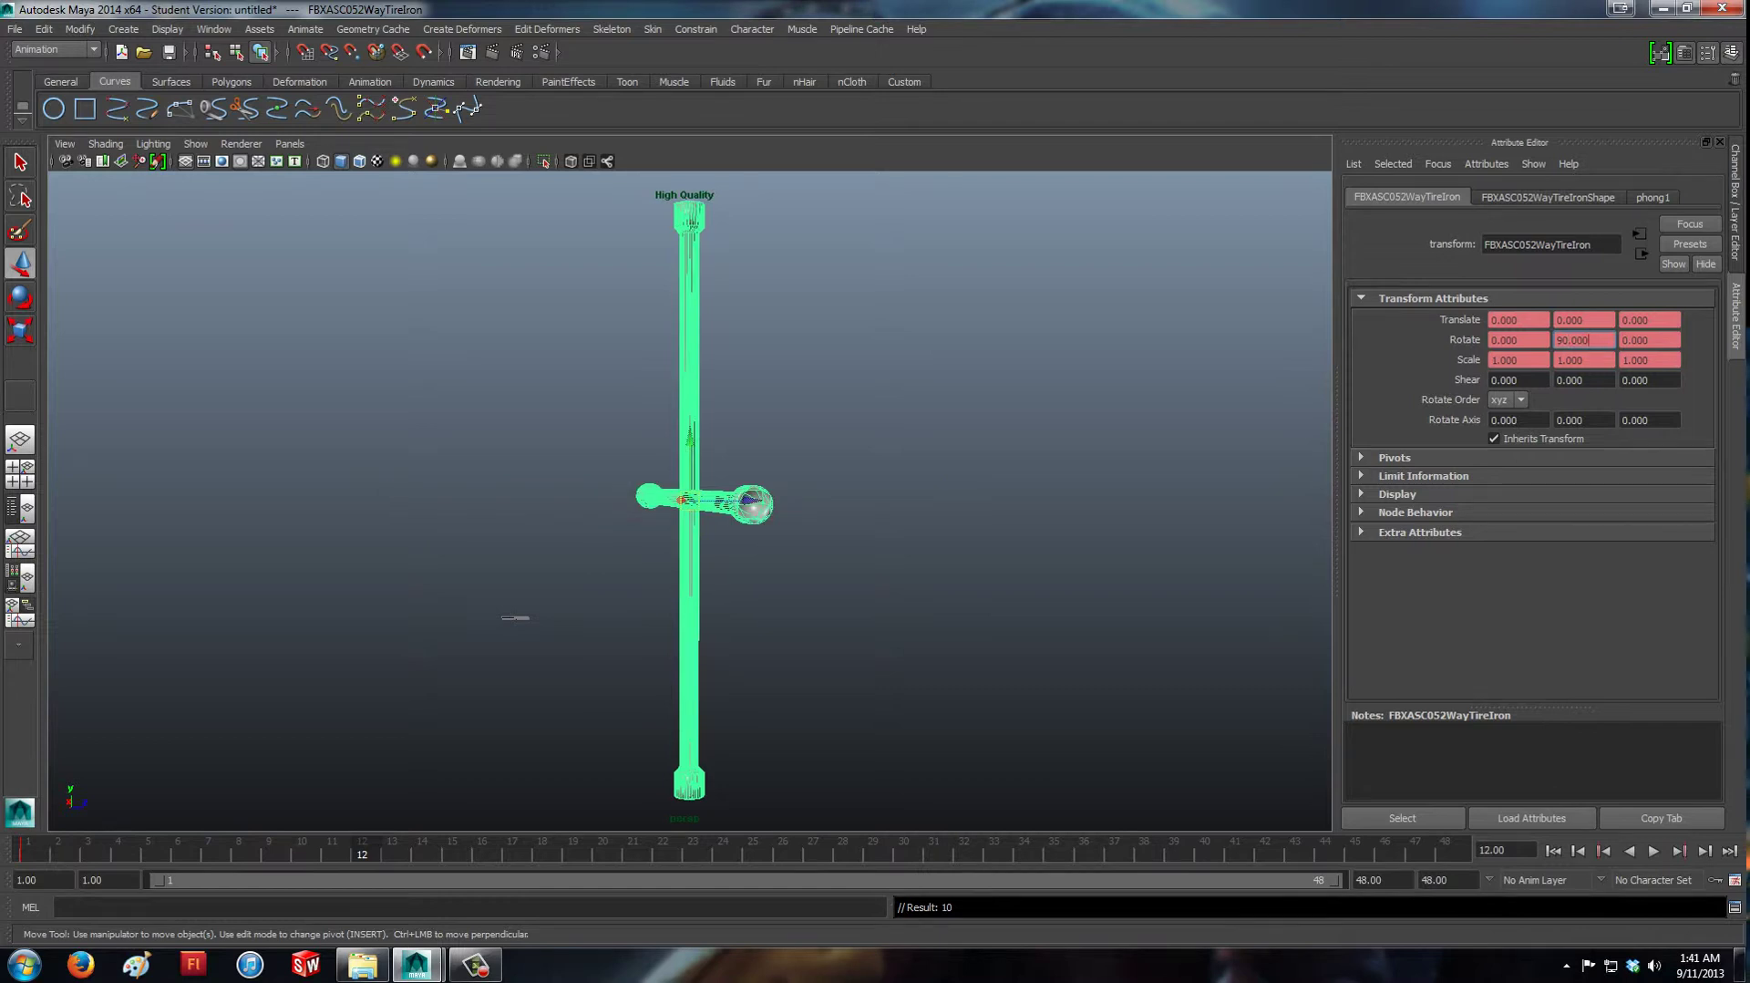
click(820, 410)
click(690, 410)
key(s)
click(515, 618)
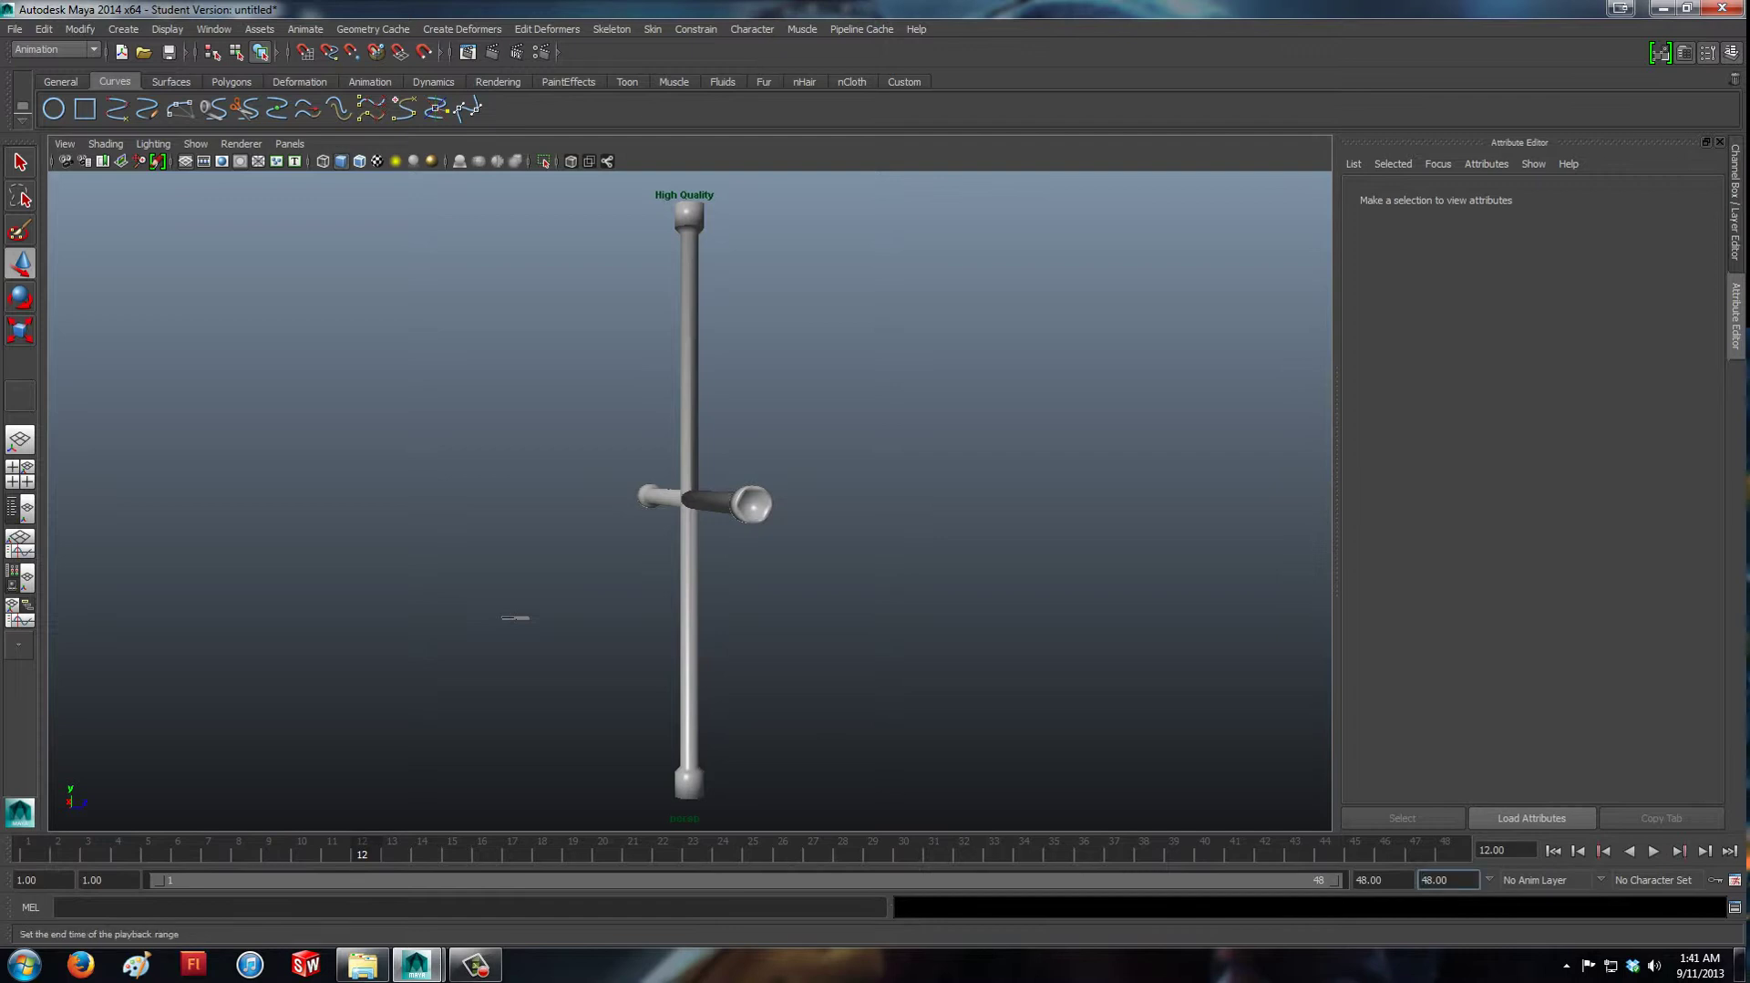
Shorten the animation's end time to frame 20.
double_click(1422, 880)
text(20)
key(Return)
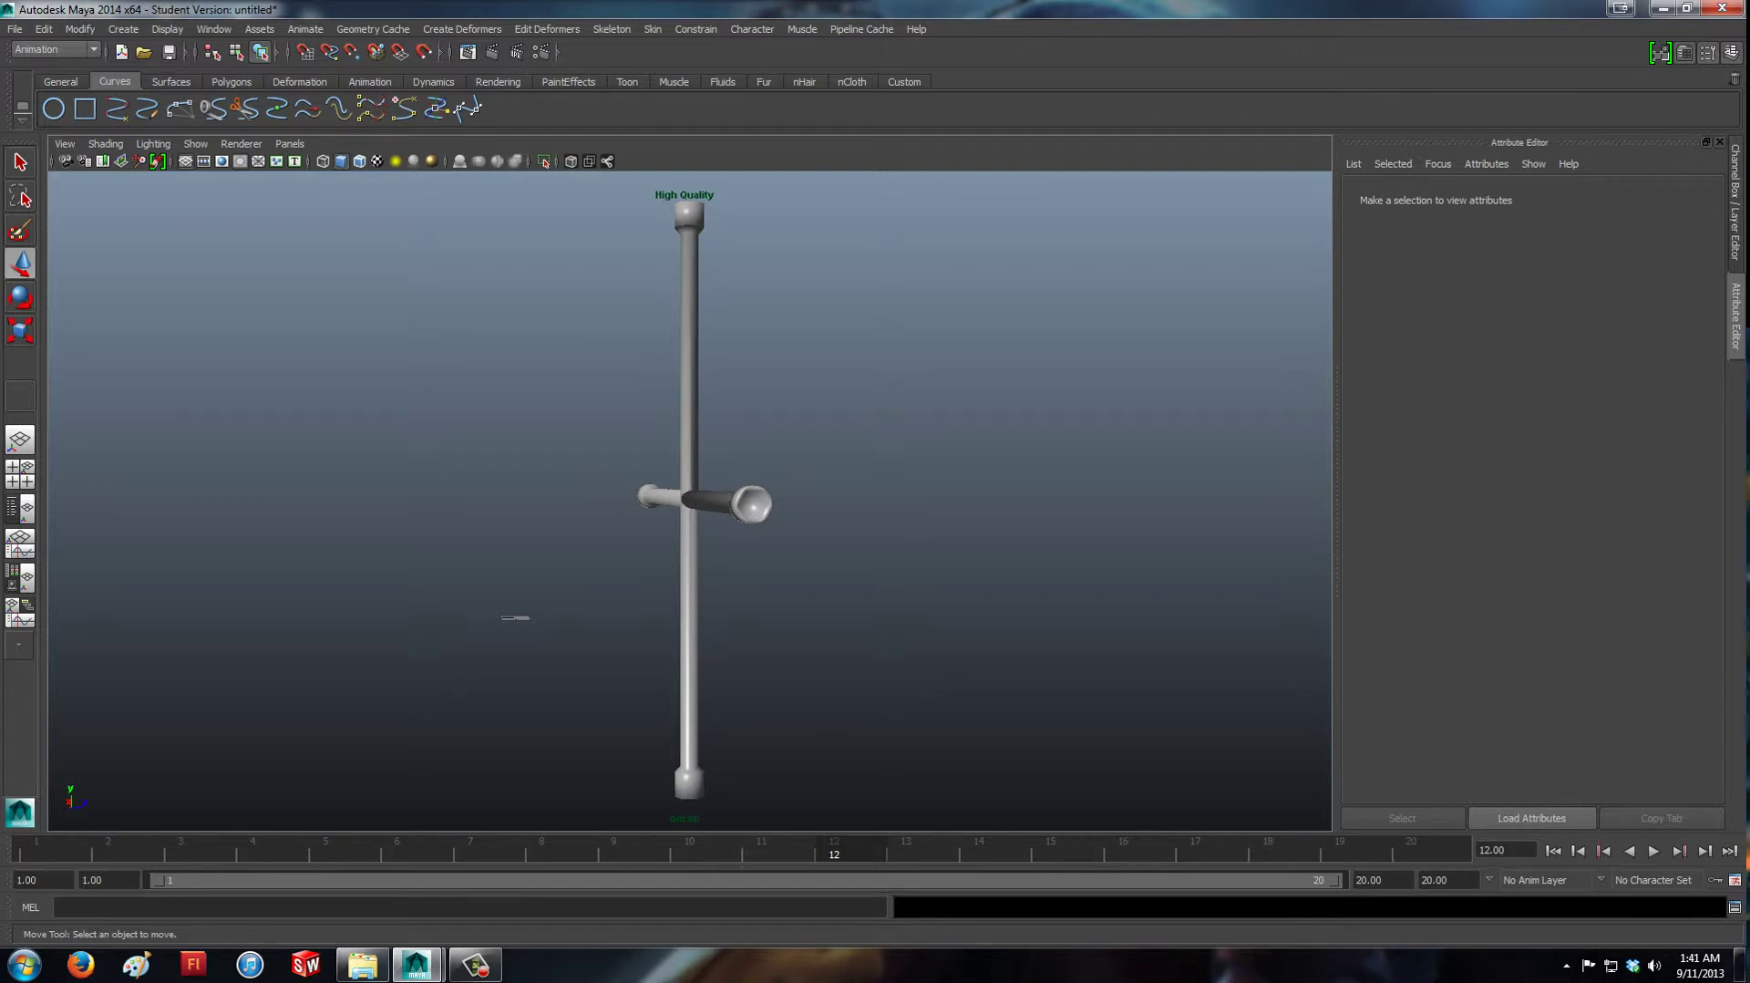
Set and keyframe the tire iron's Y rotation at 180 on frame 20, and play the animation briefly.
click(690, 499)
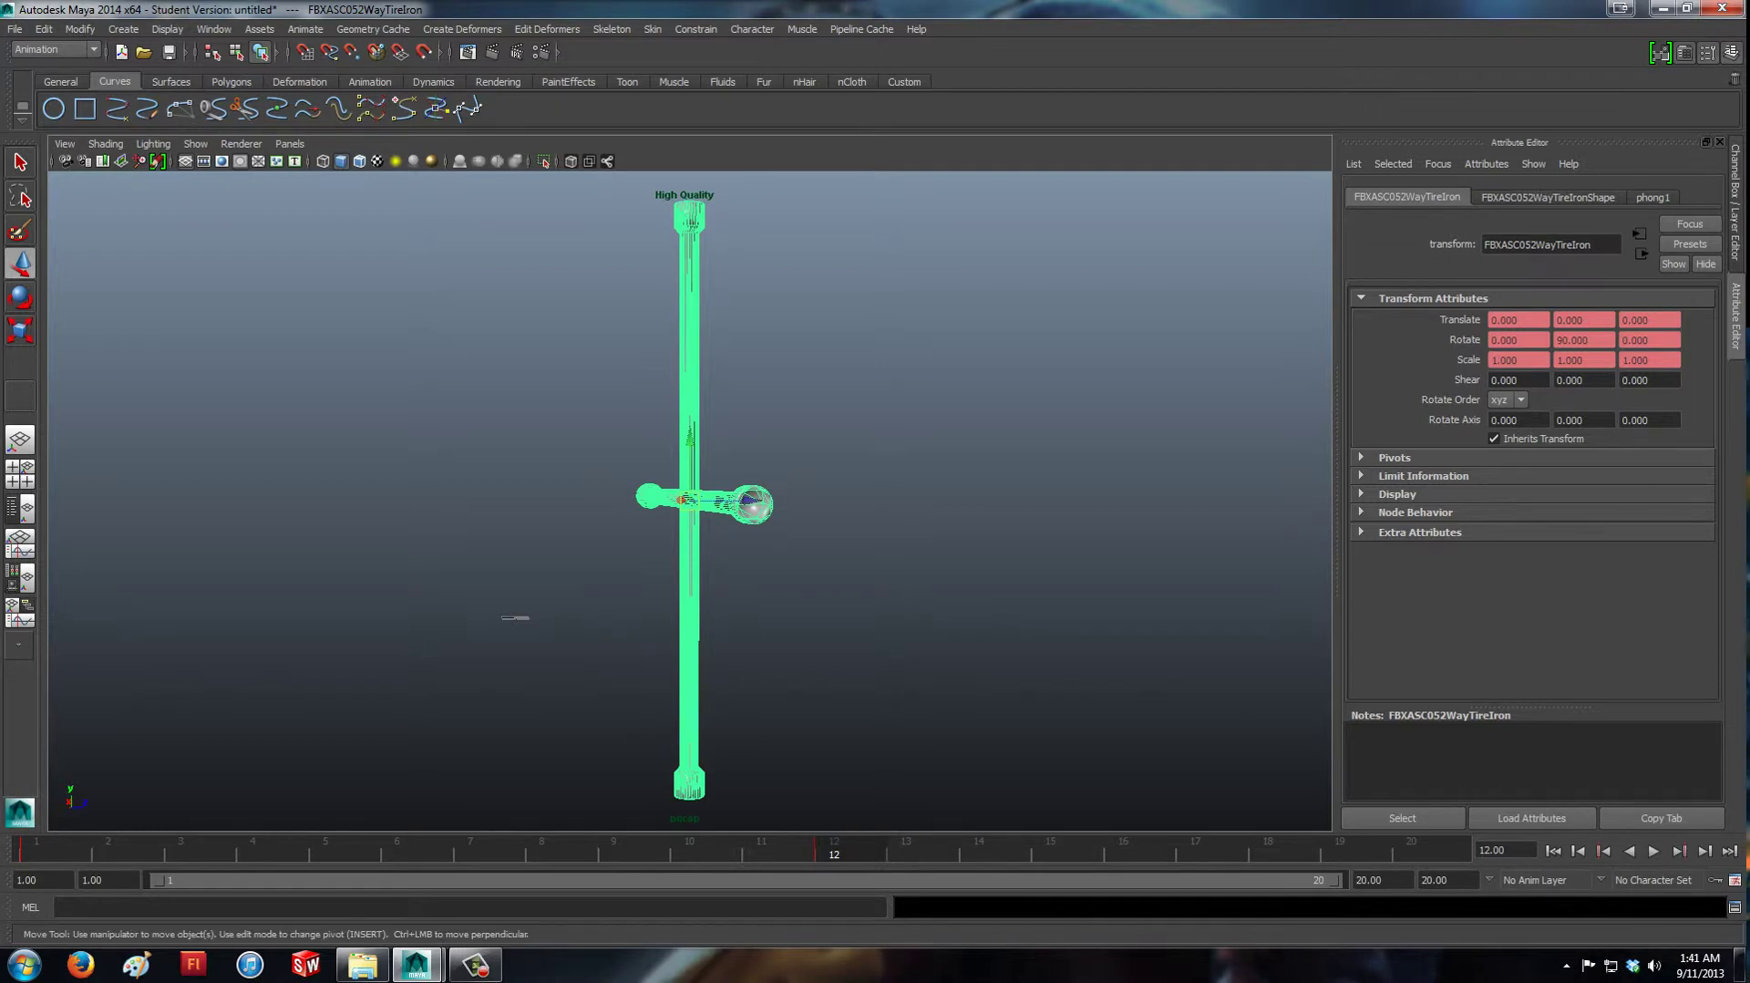
key(alt+v)
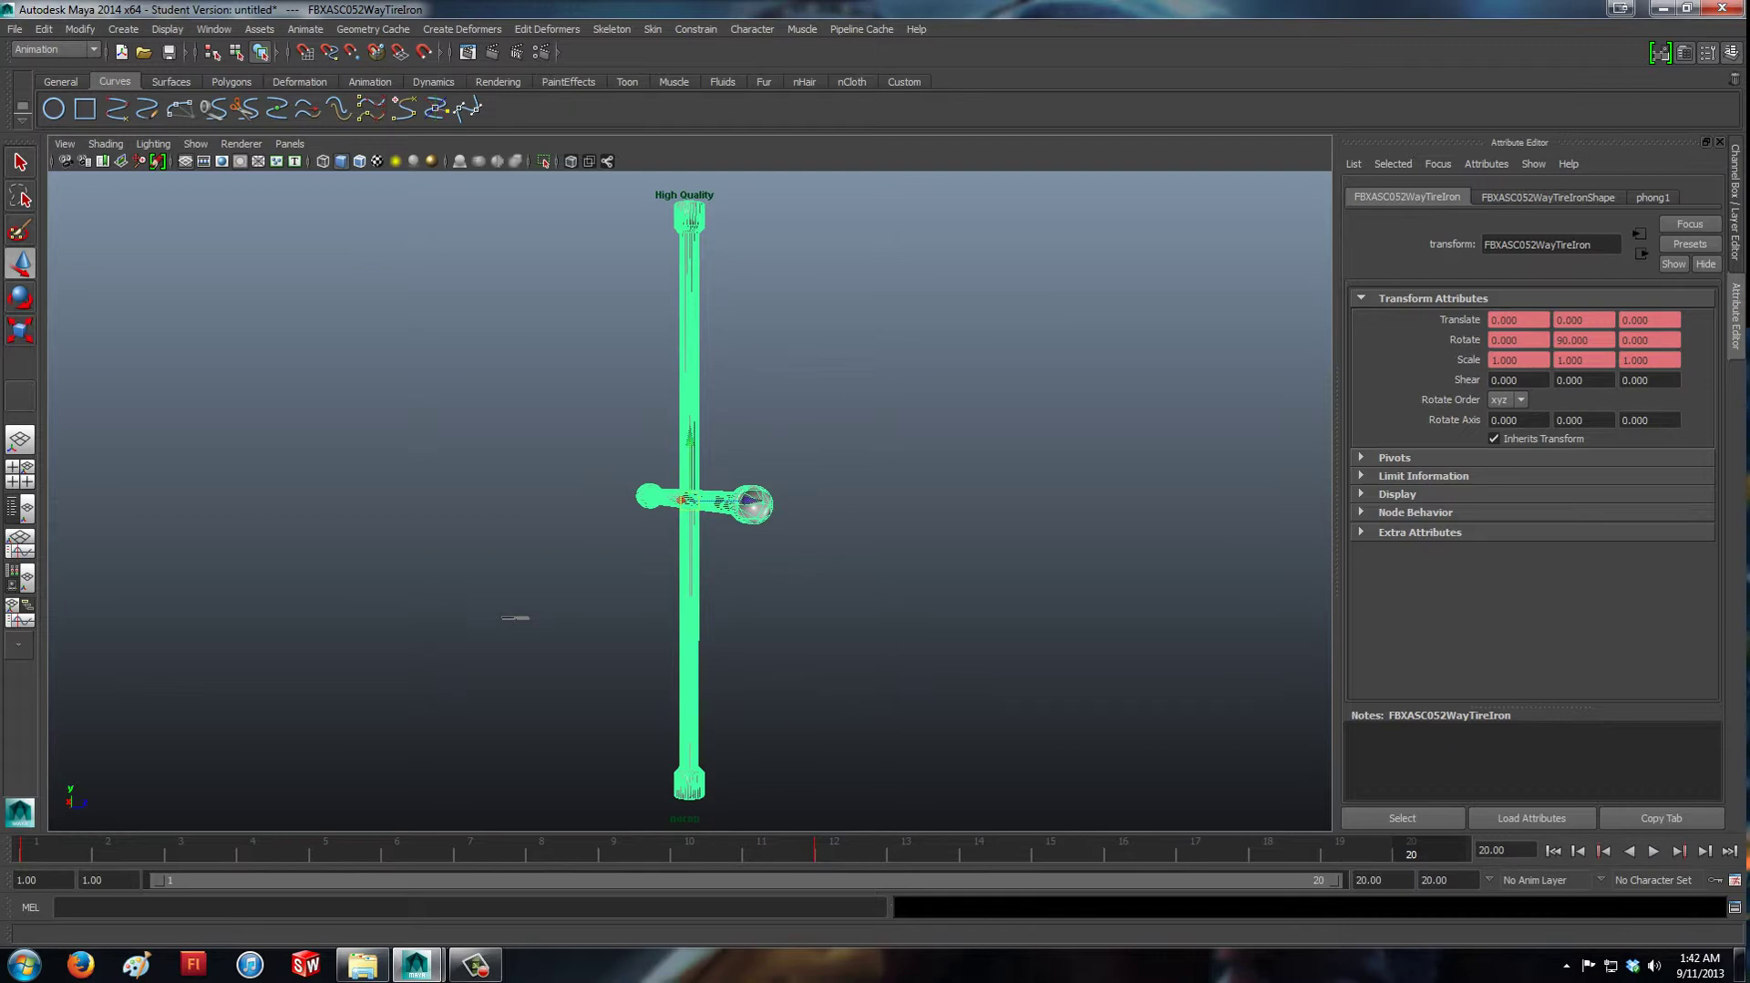
drag(1589, 340, 1558, 340)
text(180)
key(Return)
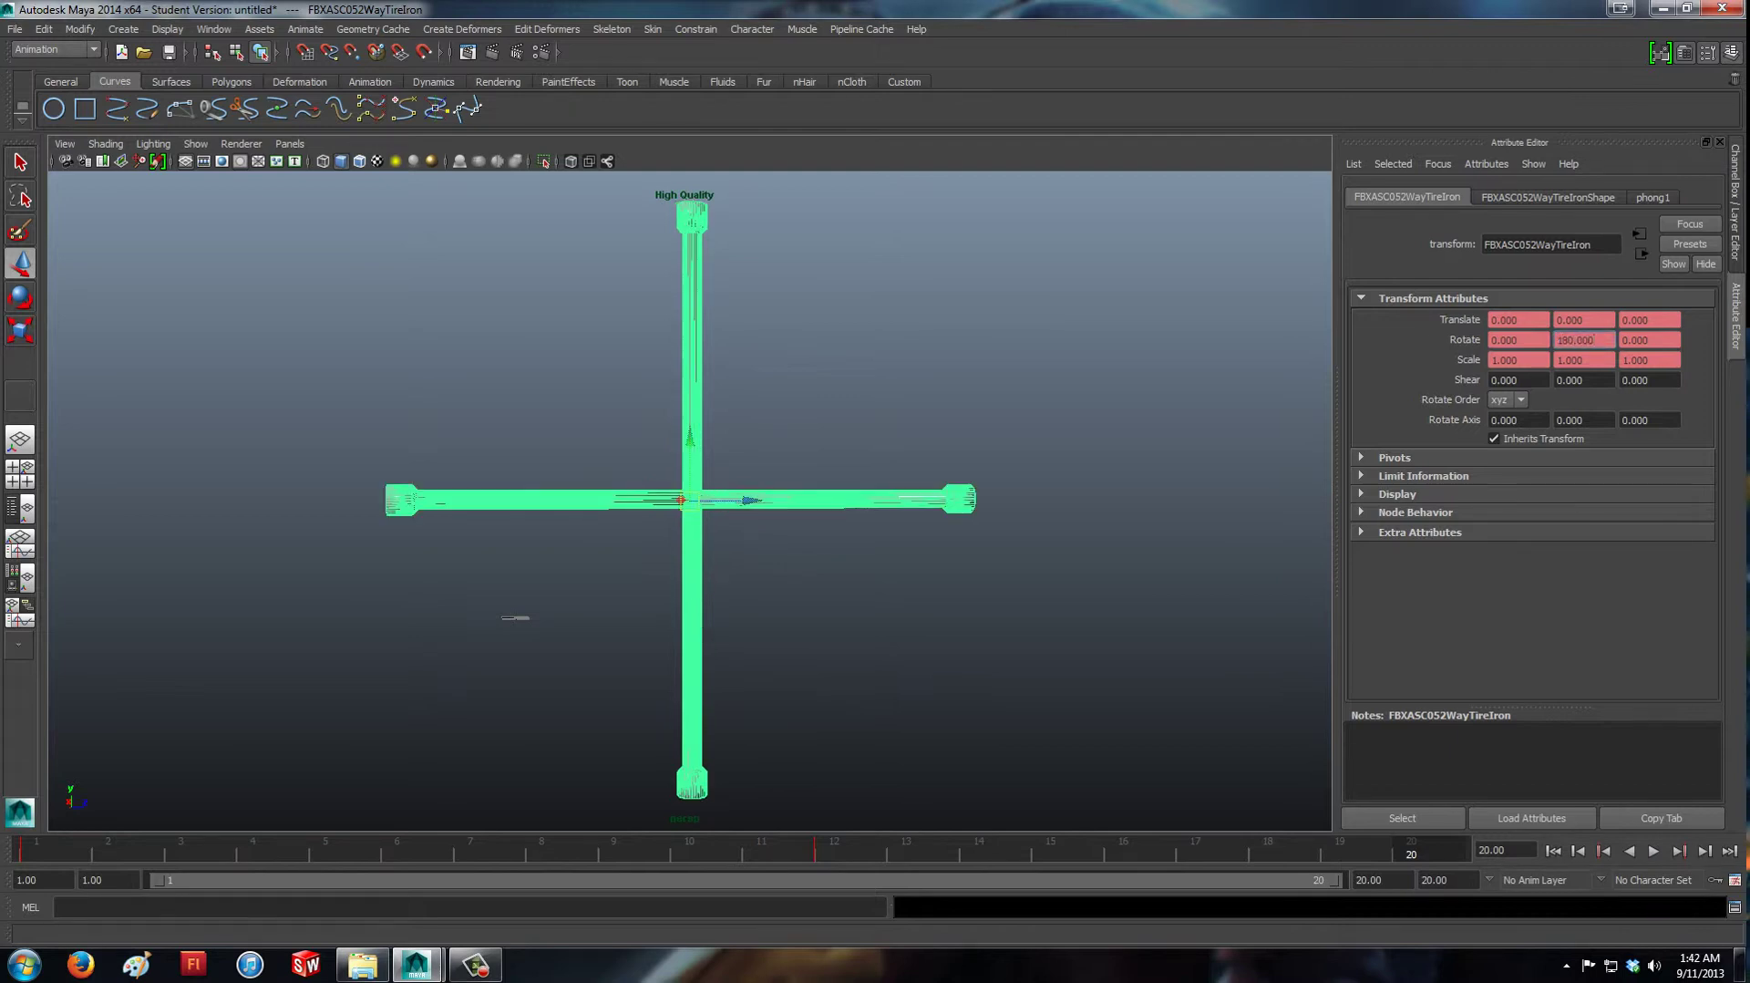
key(s)
click(1653, 851)
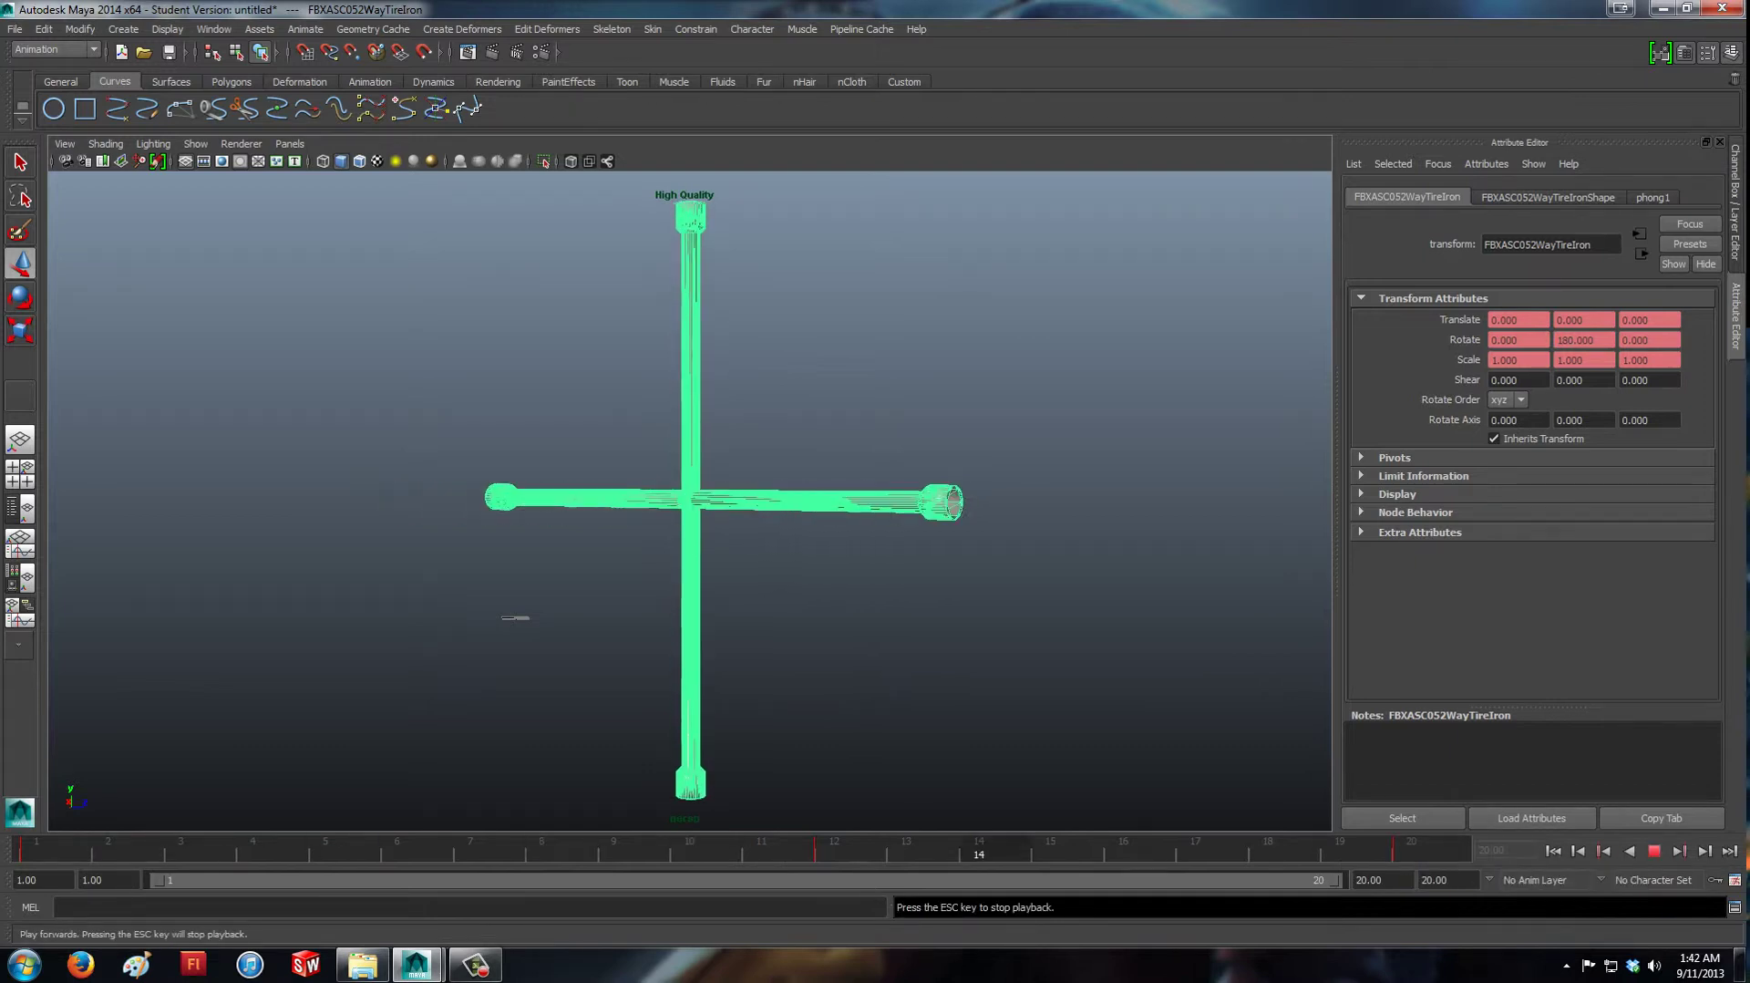
key(Escape)
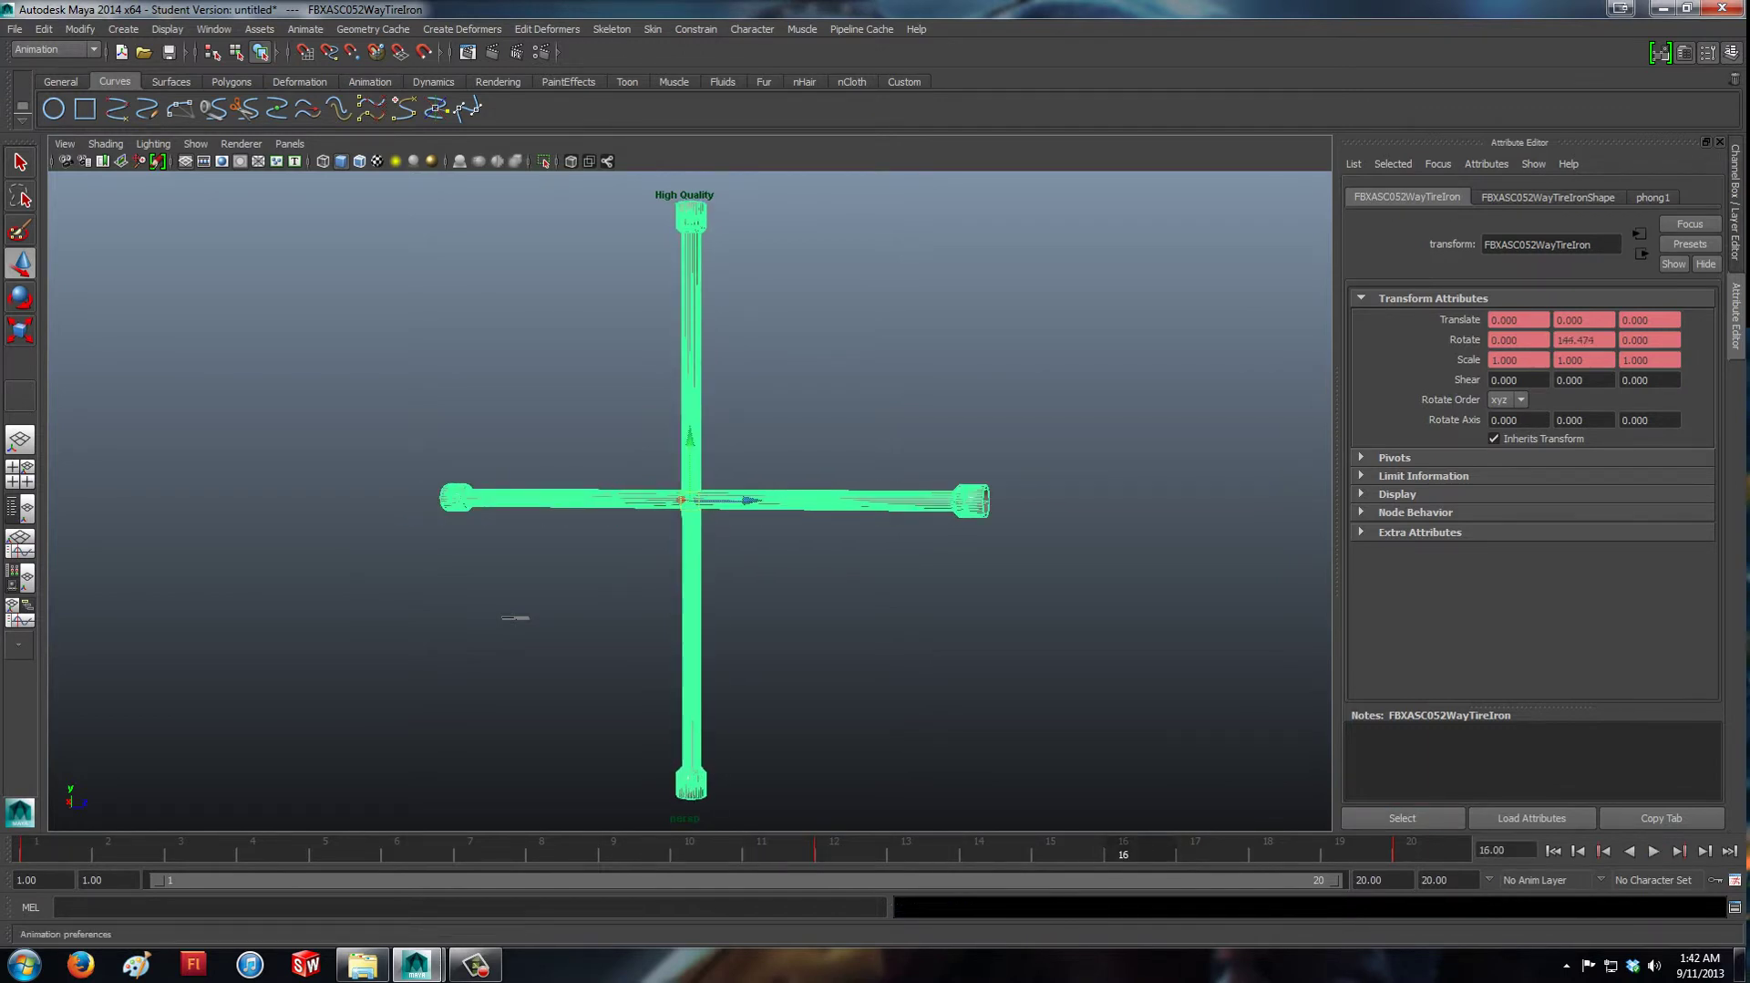
Set the playback speed to Play every frame in the time slider preferences, and play the animation to compare it.
click(1735, 880)
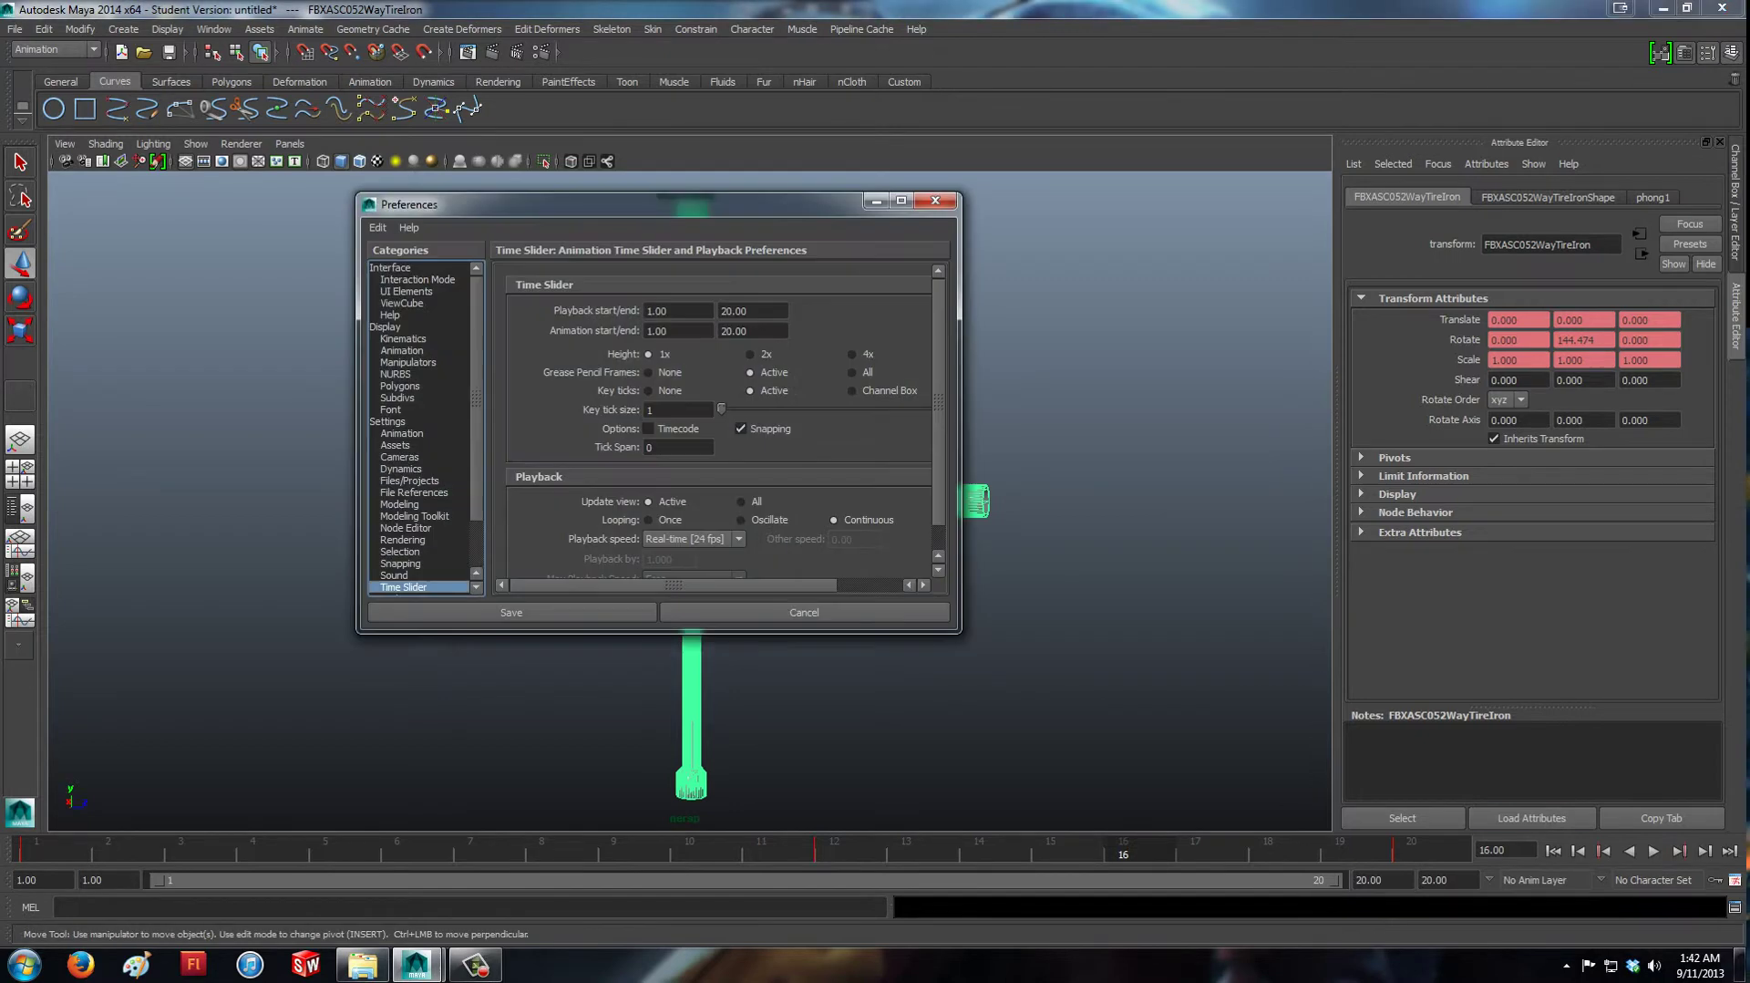
scroll(693, 510, down, 1)
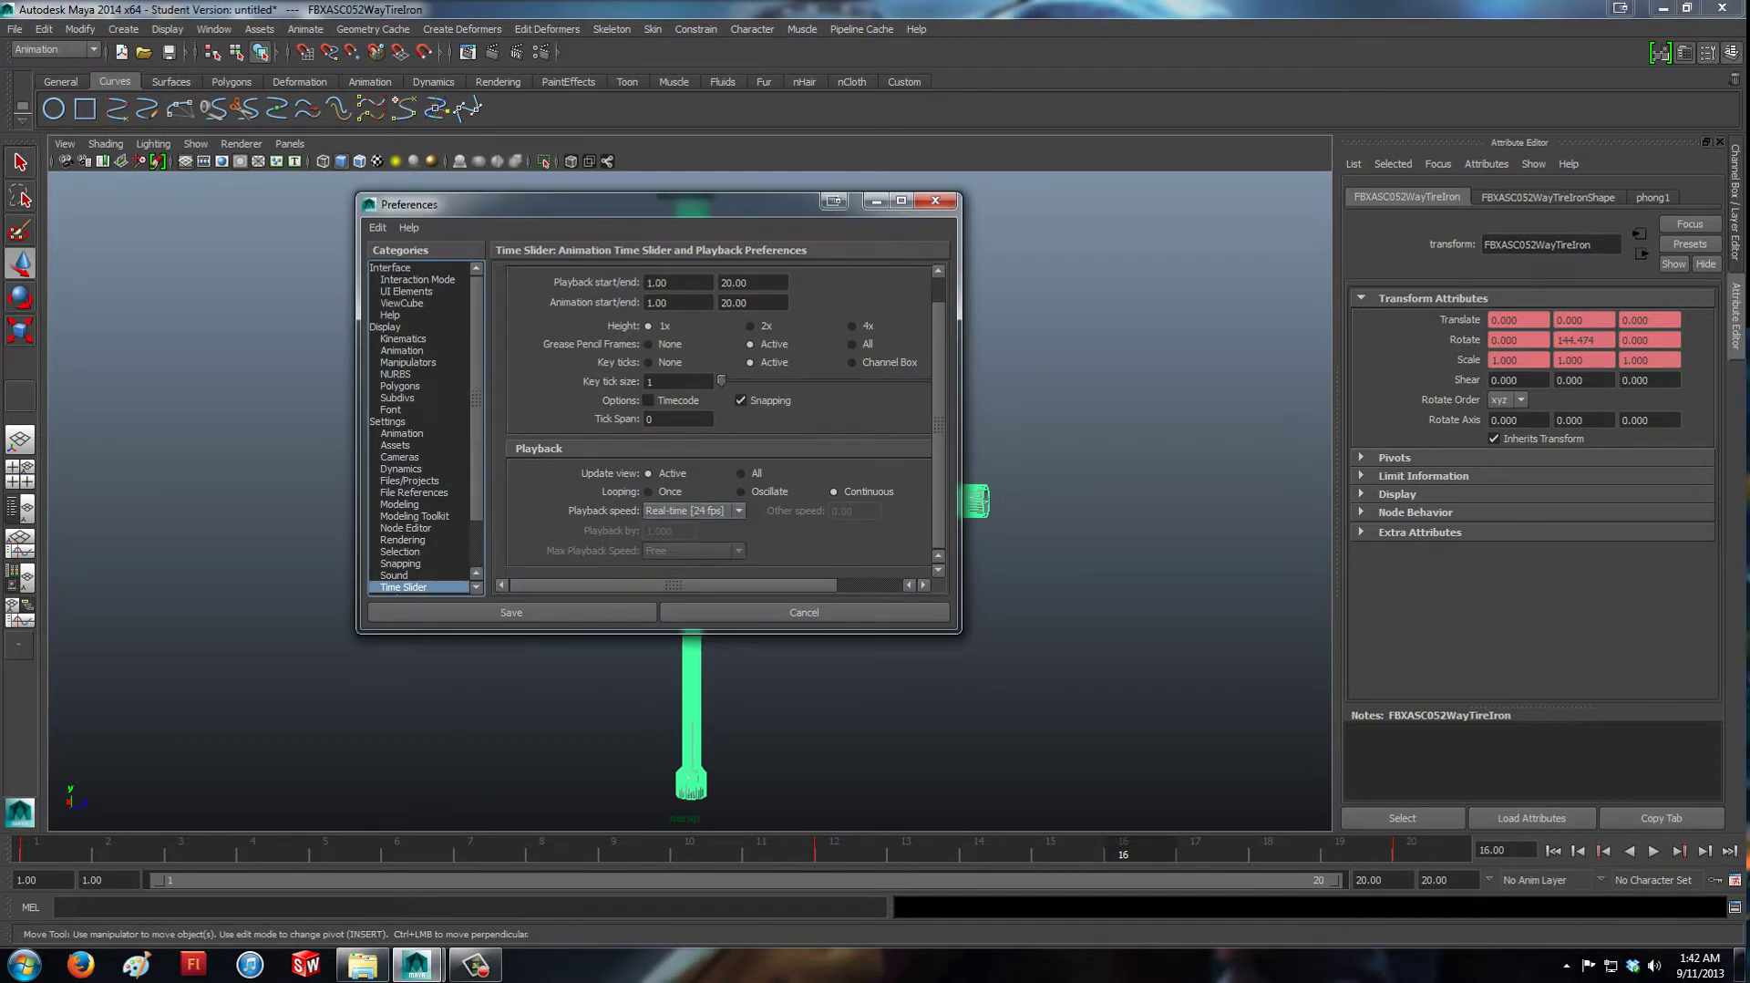
click(692, 511)
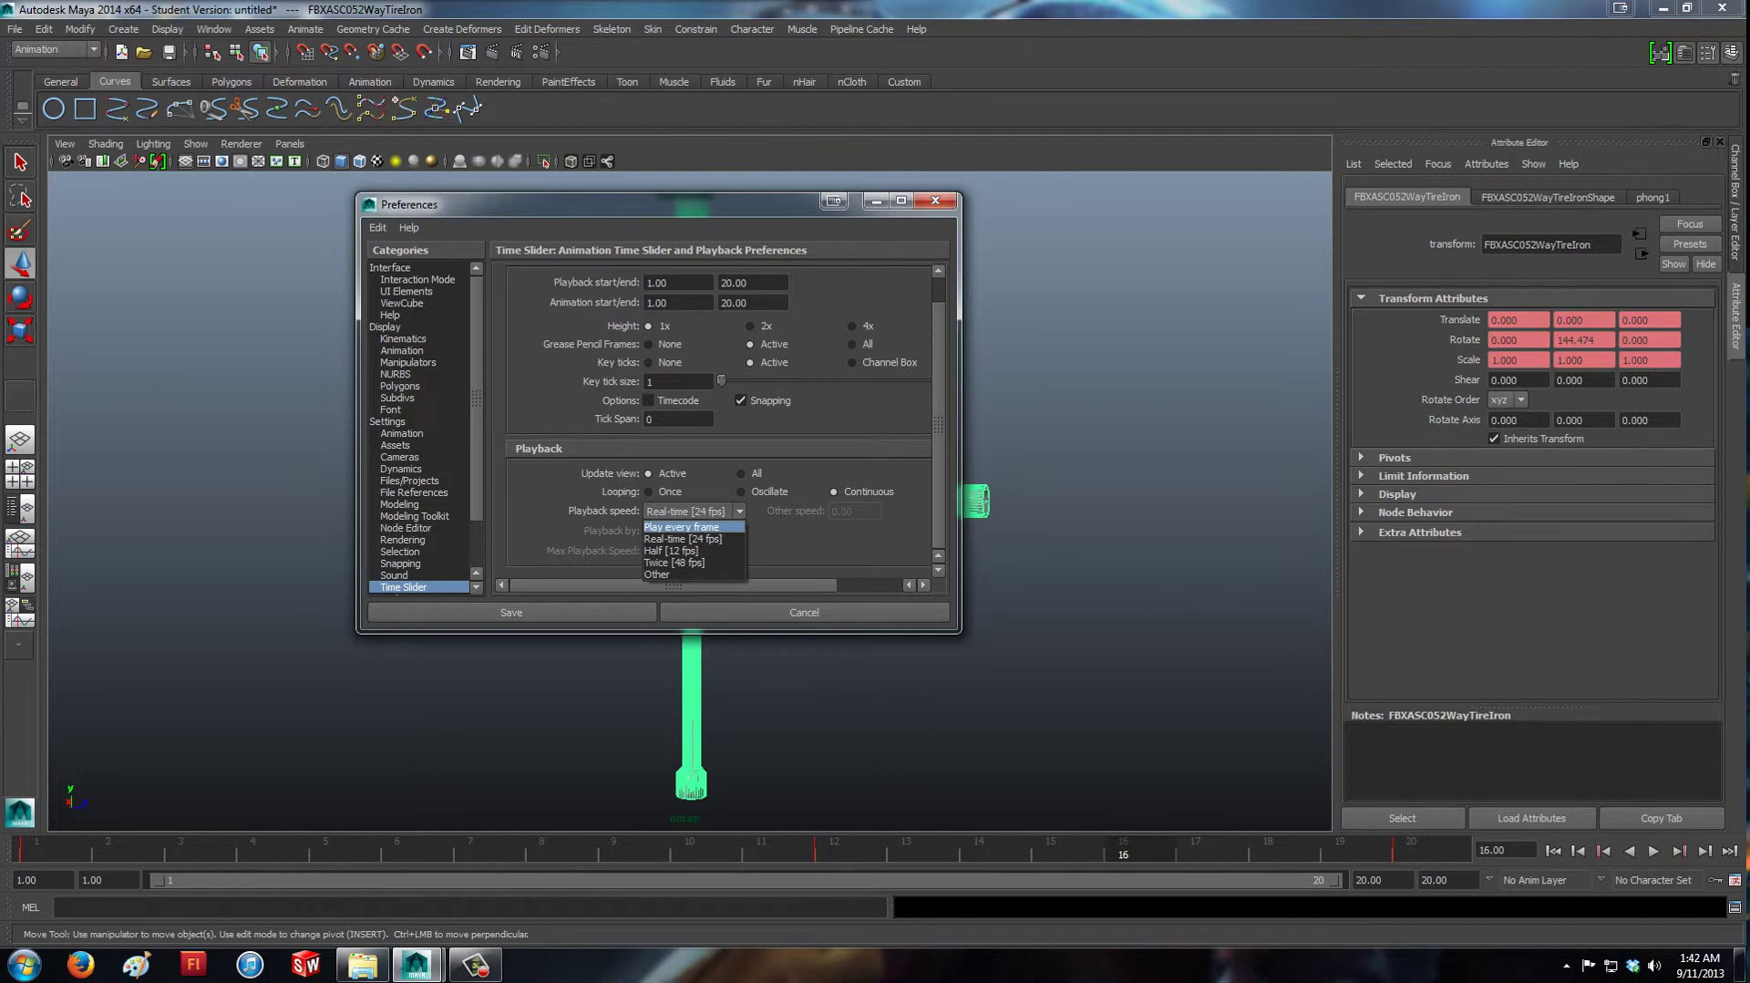
click(682, 526)
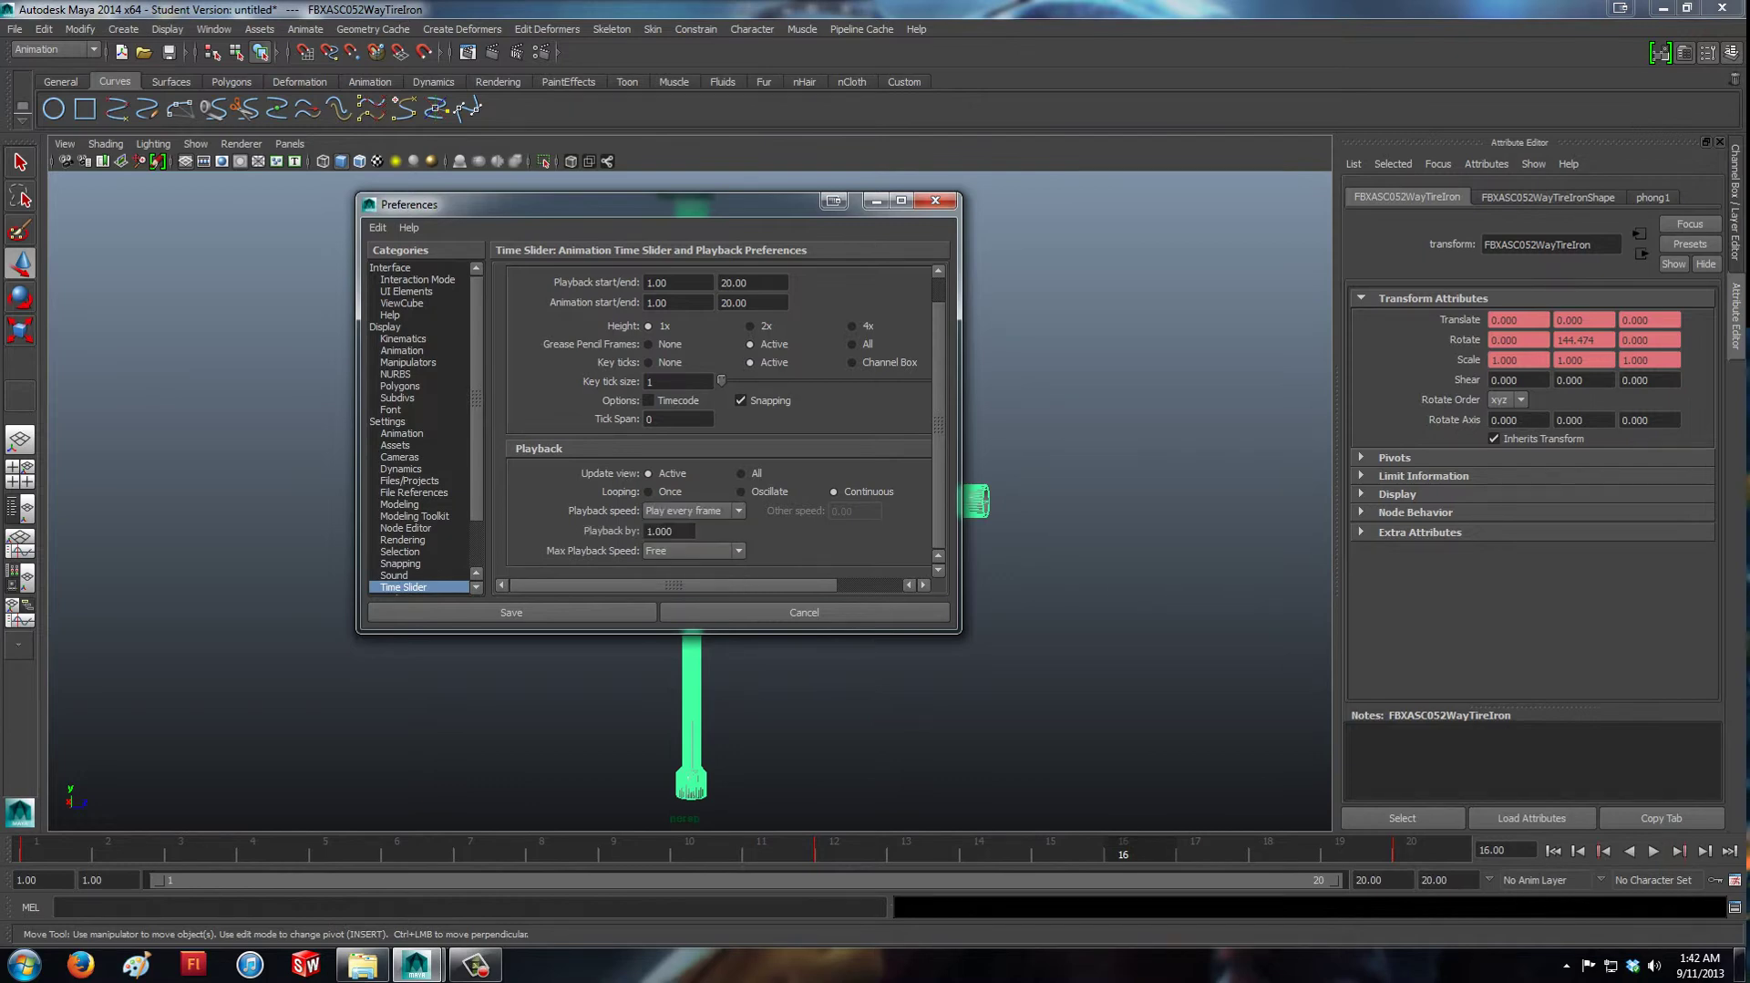
click(512, 612)
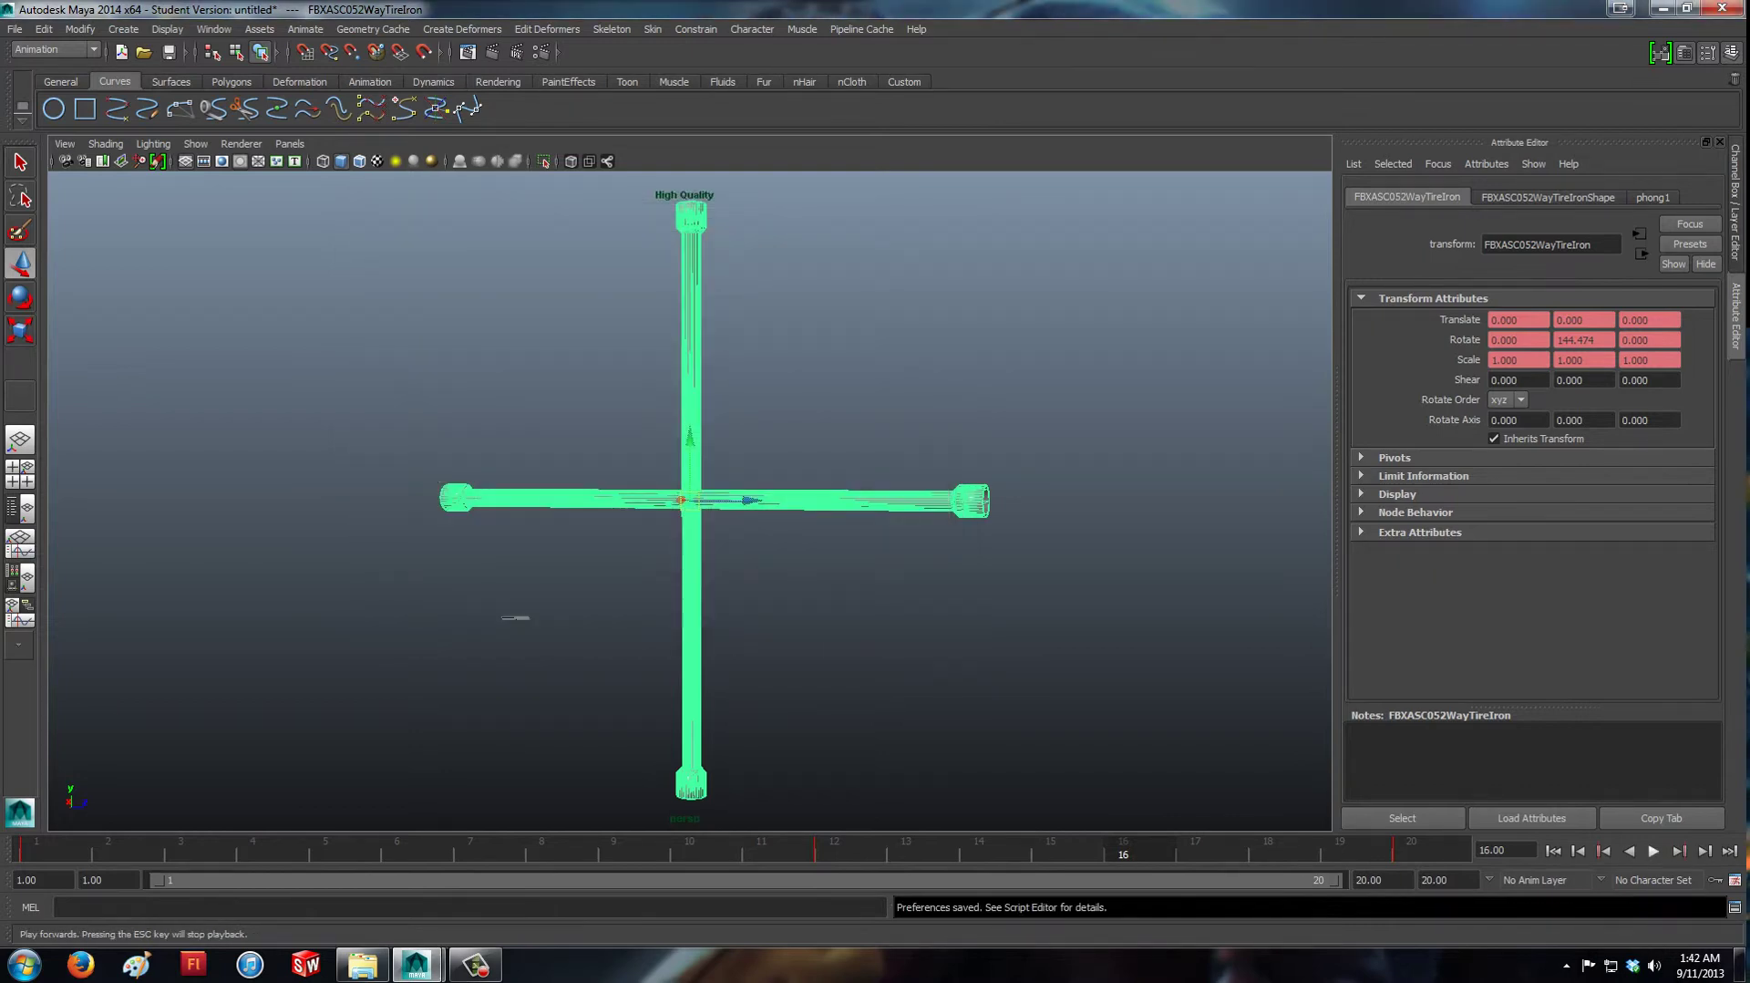
click(1653, 850)
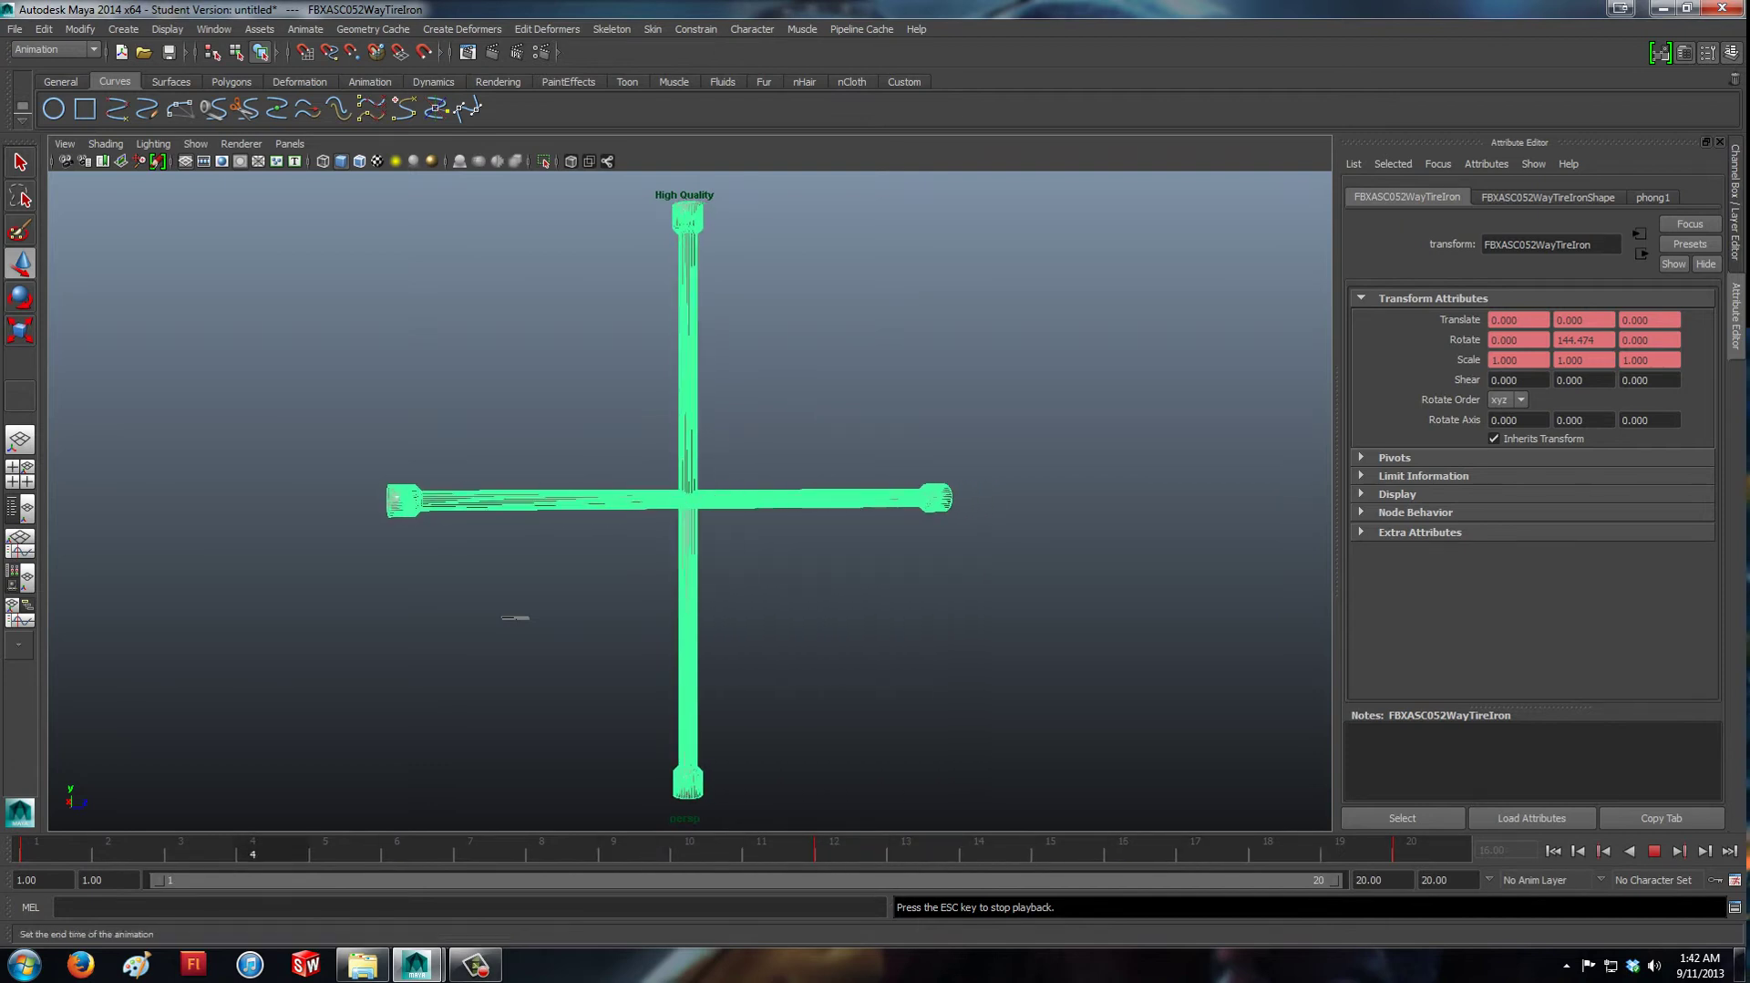
click(1654, 851)
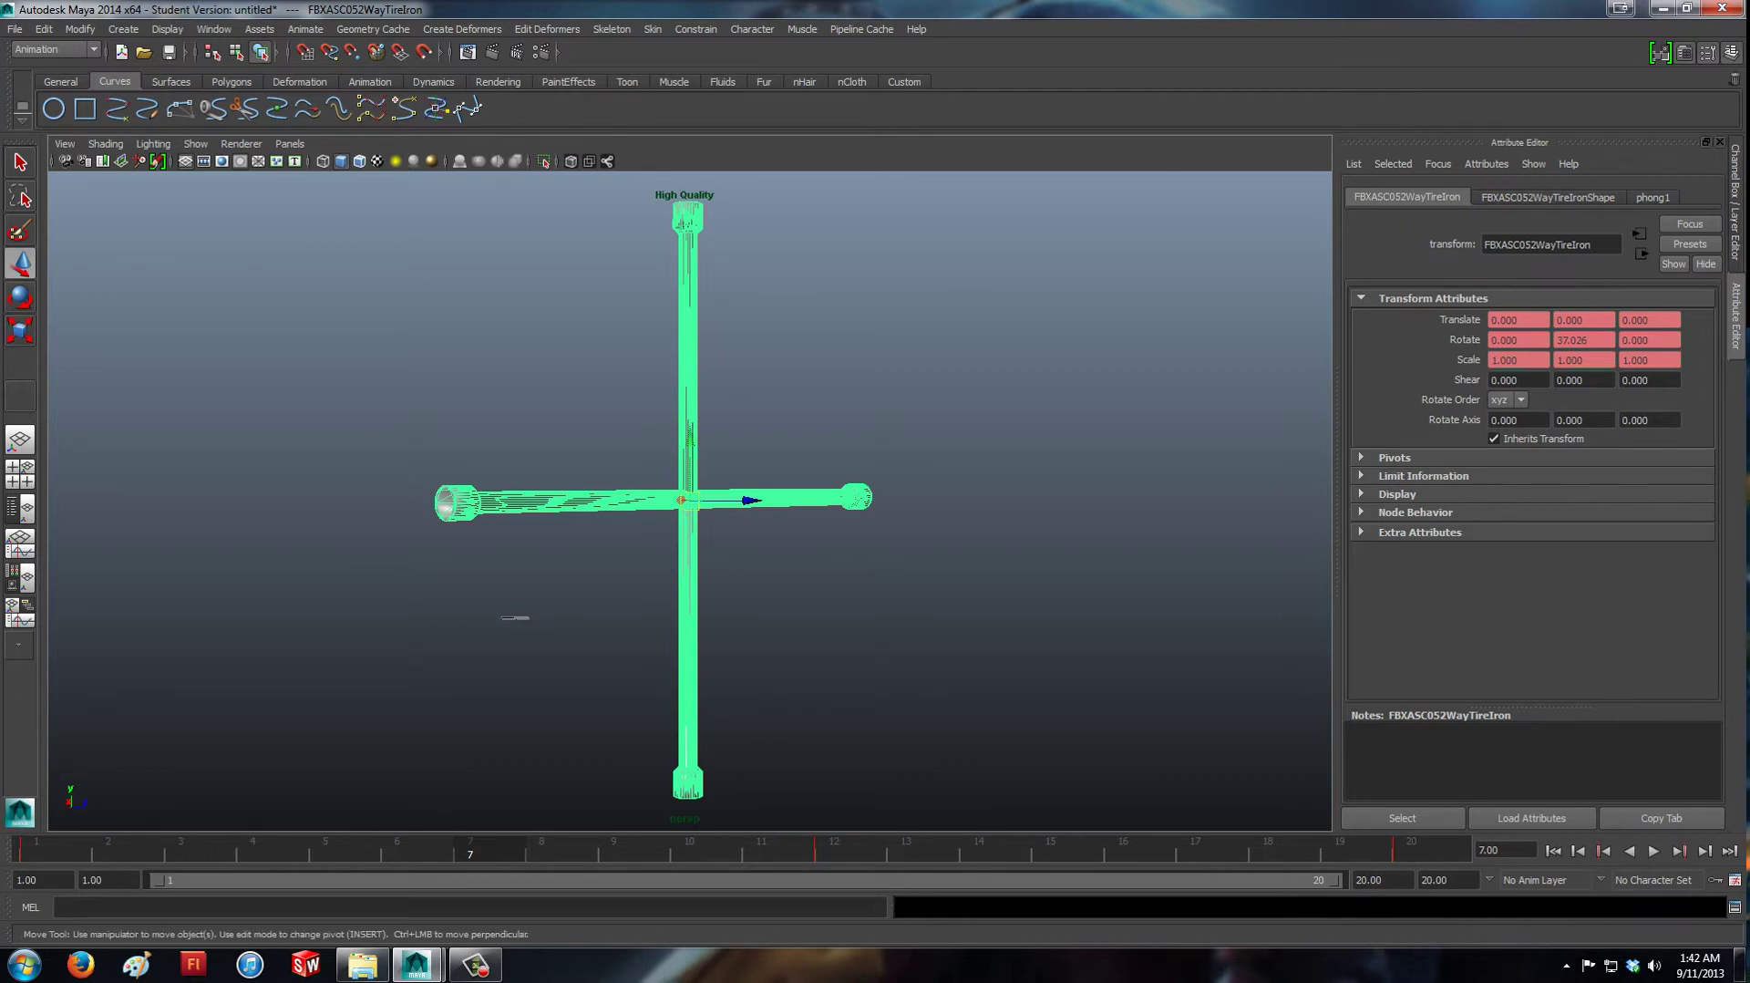
Set the playback speed back to Real-time [24 fps], and save the preferences.
click(1735, 880)
click(690, 539)
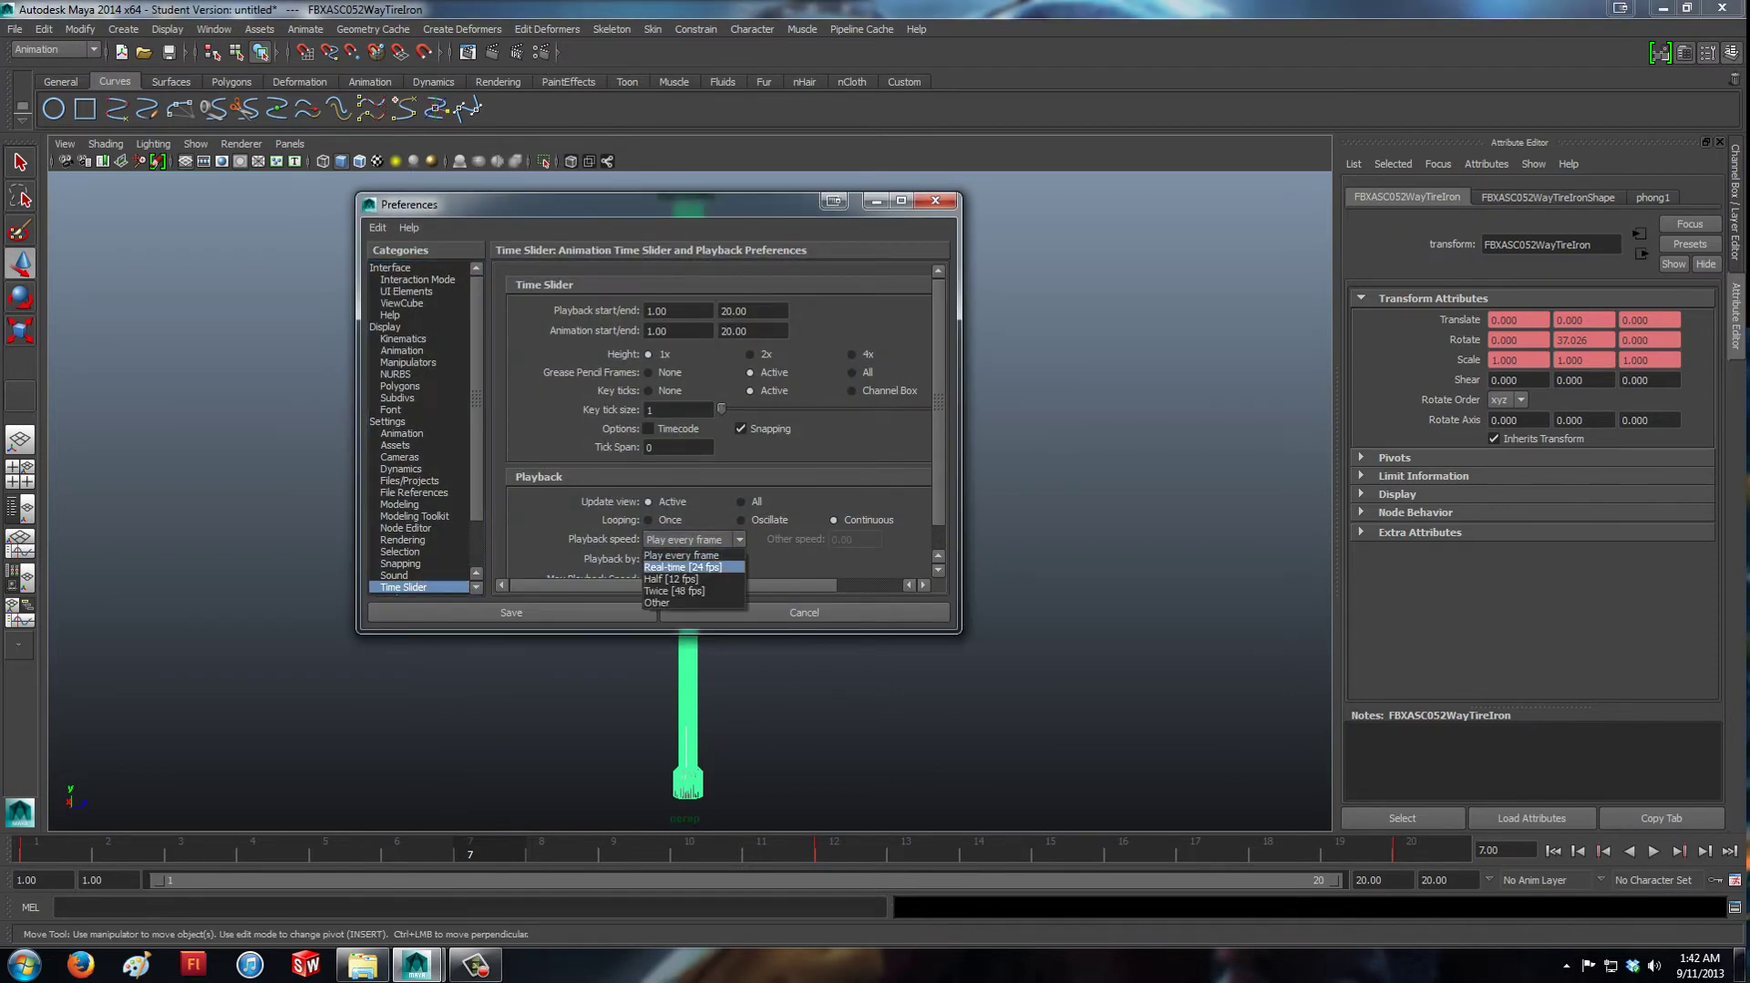
click(684, 566)
click(511, 611)
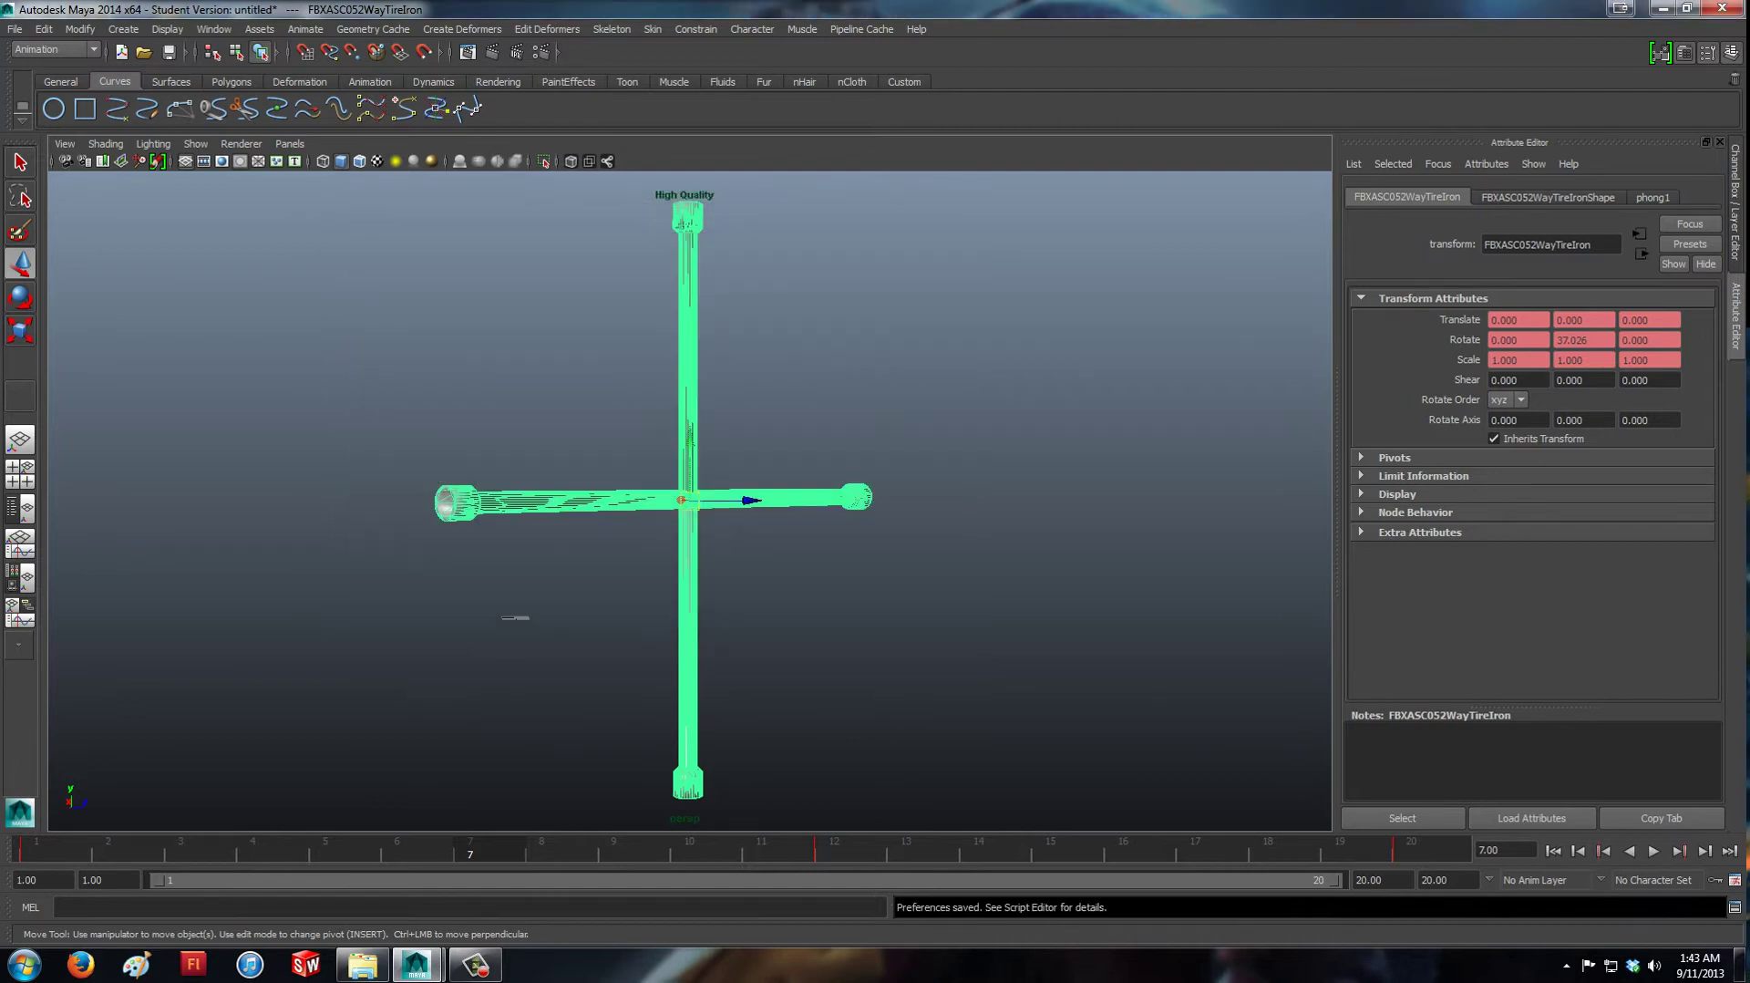
Play the tire iron's rotation at real-time speed, return to frame 1, and deselect the model.
click(515, 617)
key(ctrl+z)
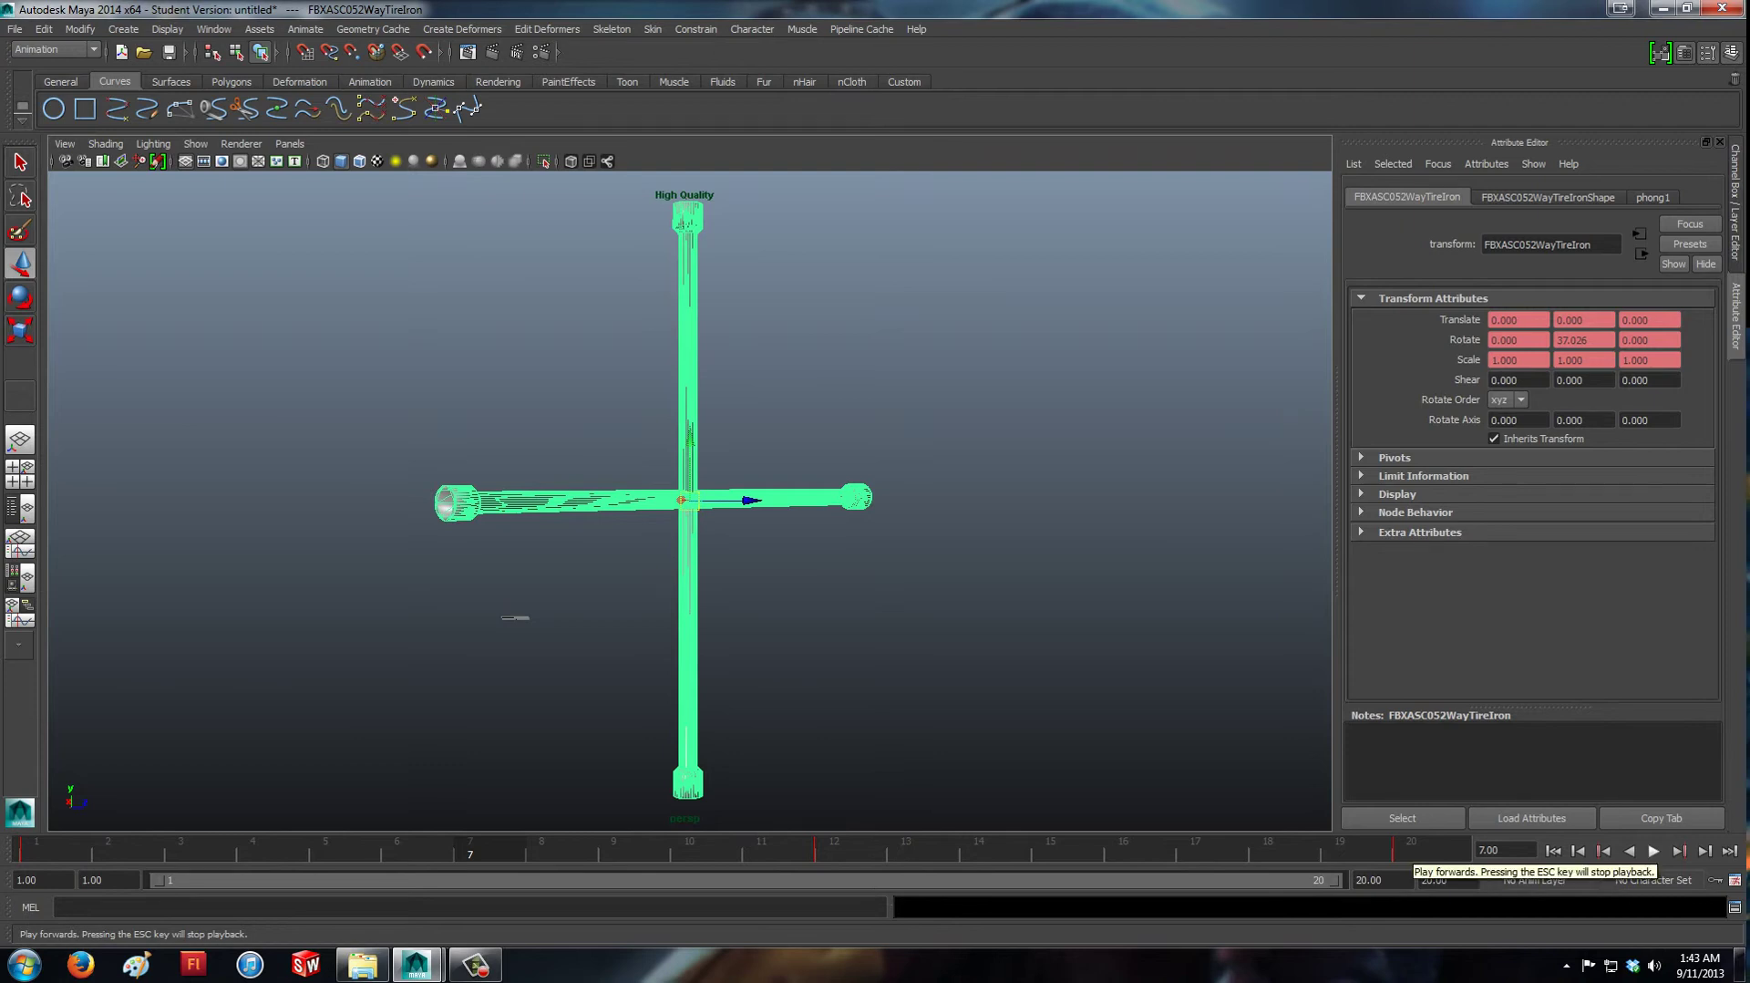
click(1652, 851)
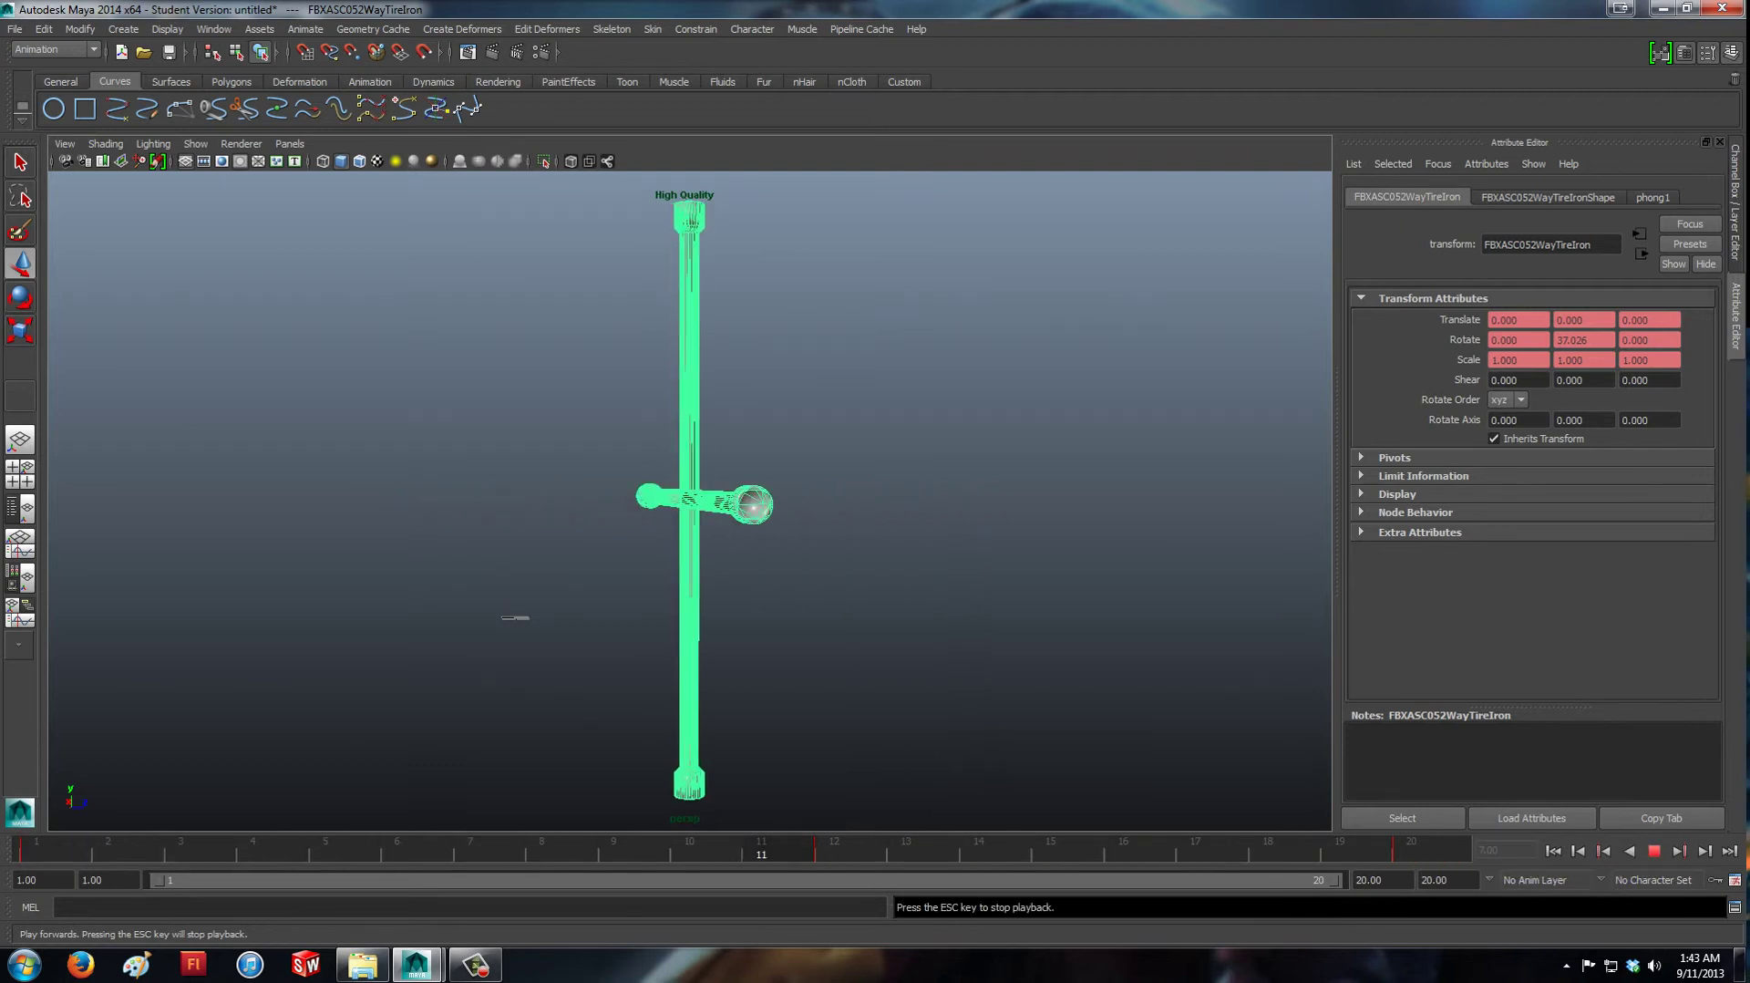
click(1553, 850)
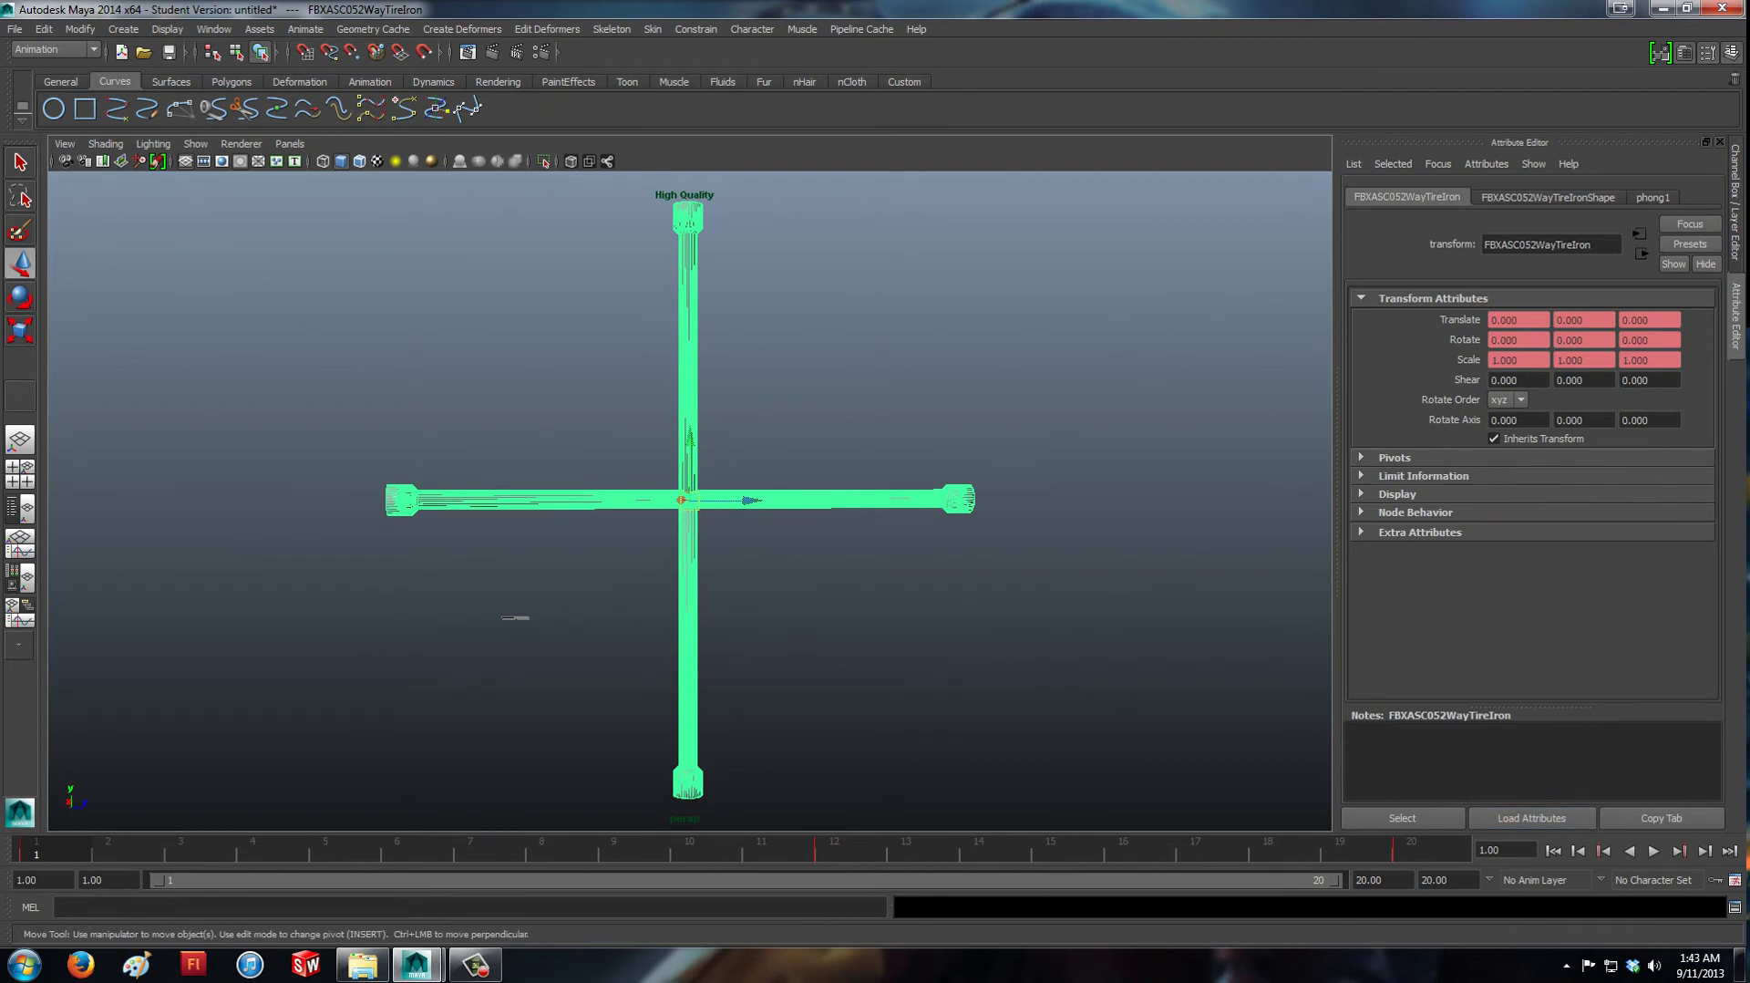
click(958, 620)
Start saving the scene in the Desktop's Tutorials folder, with Maya Binary as the file type.
click(15, 29)
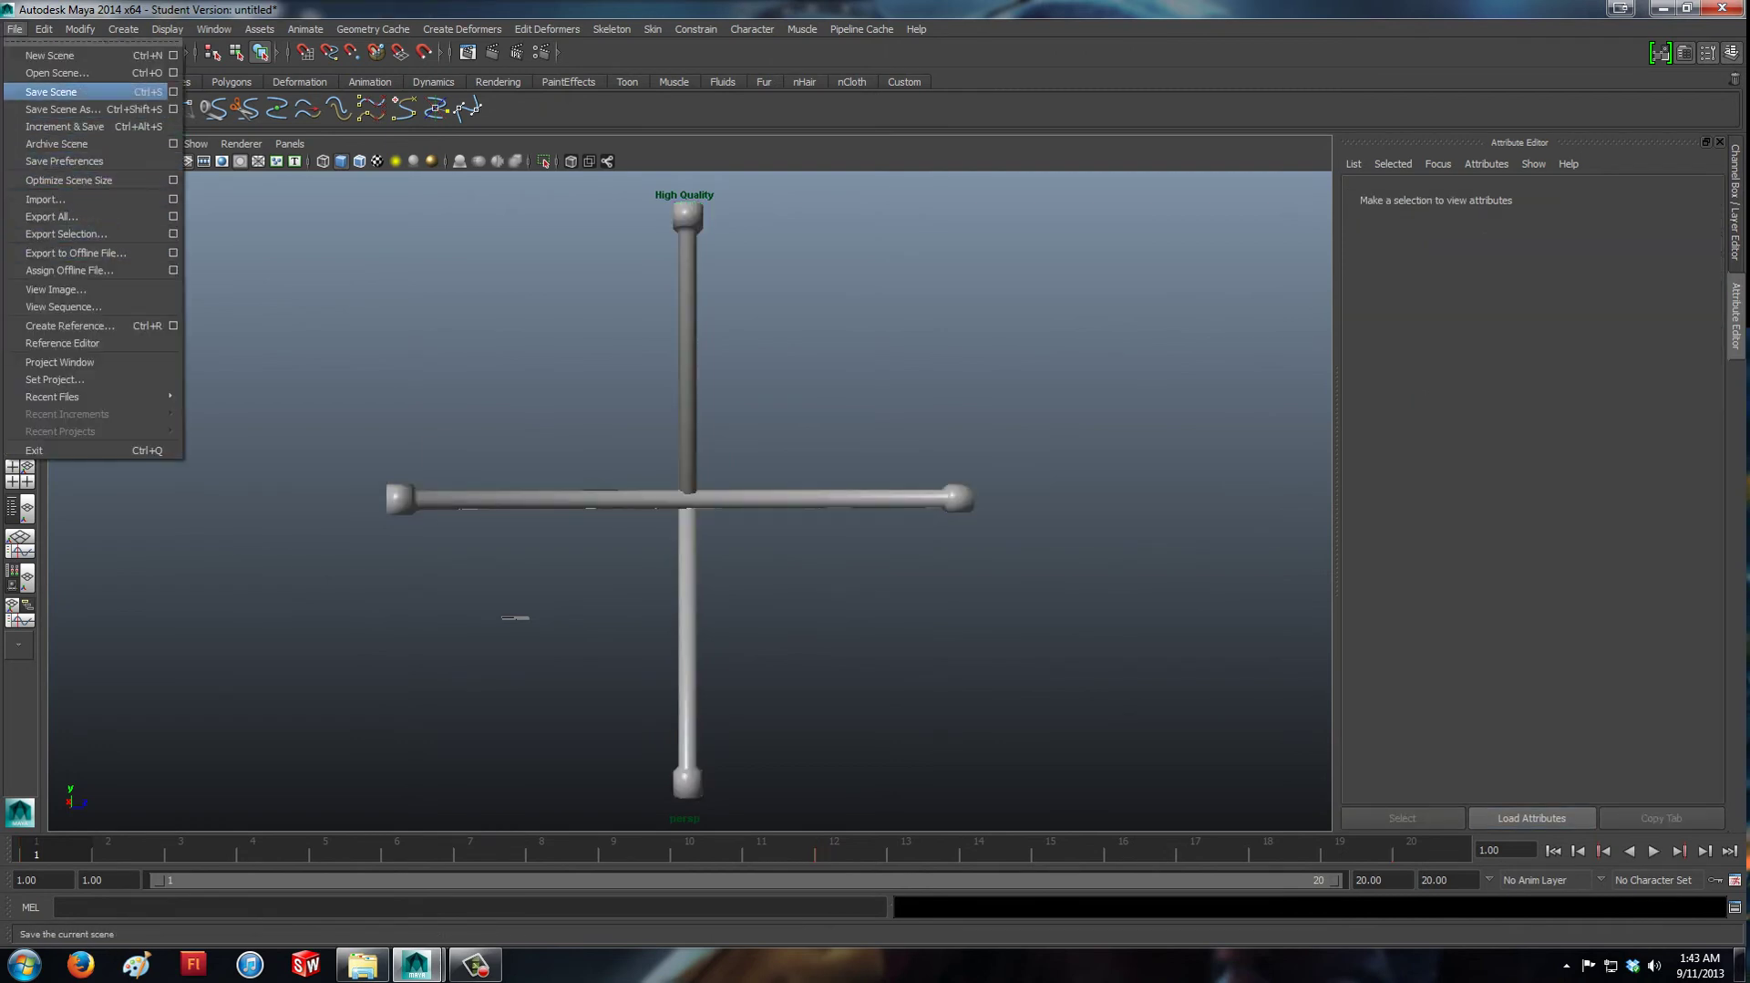
click(64, 92)
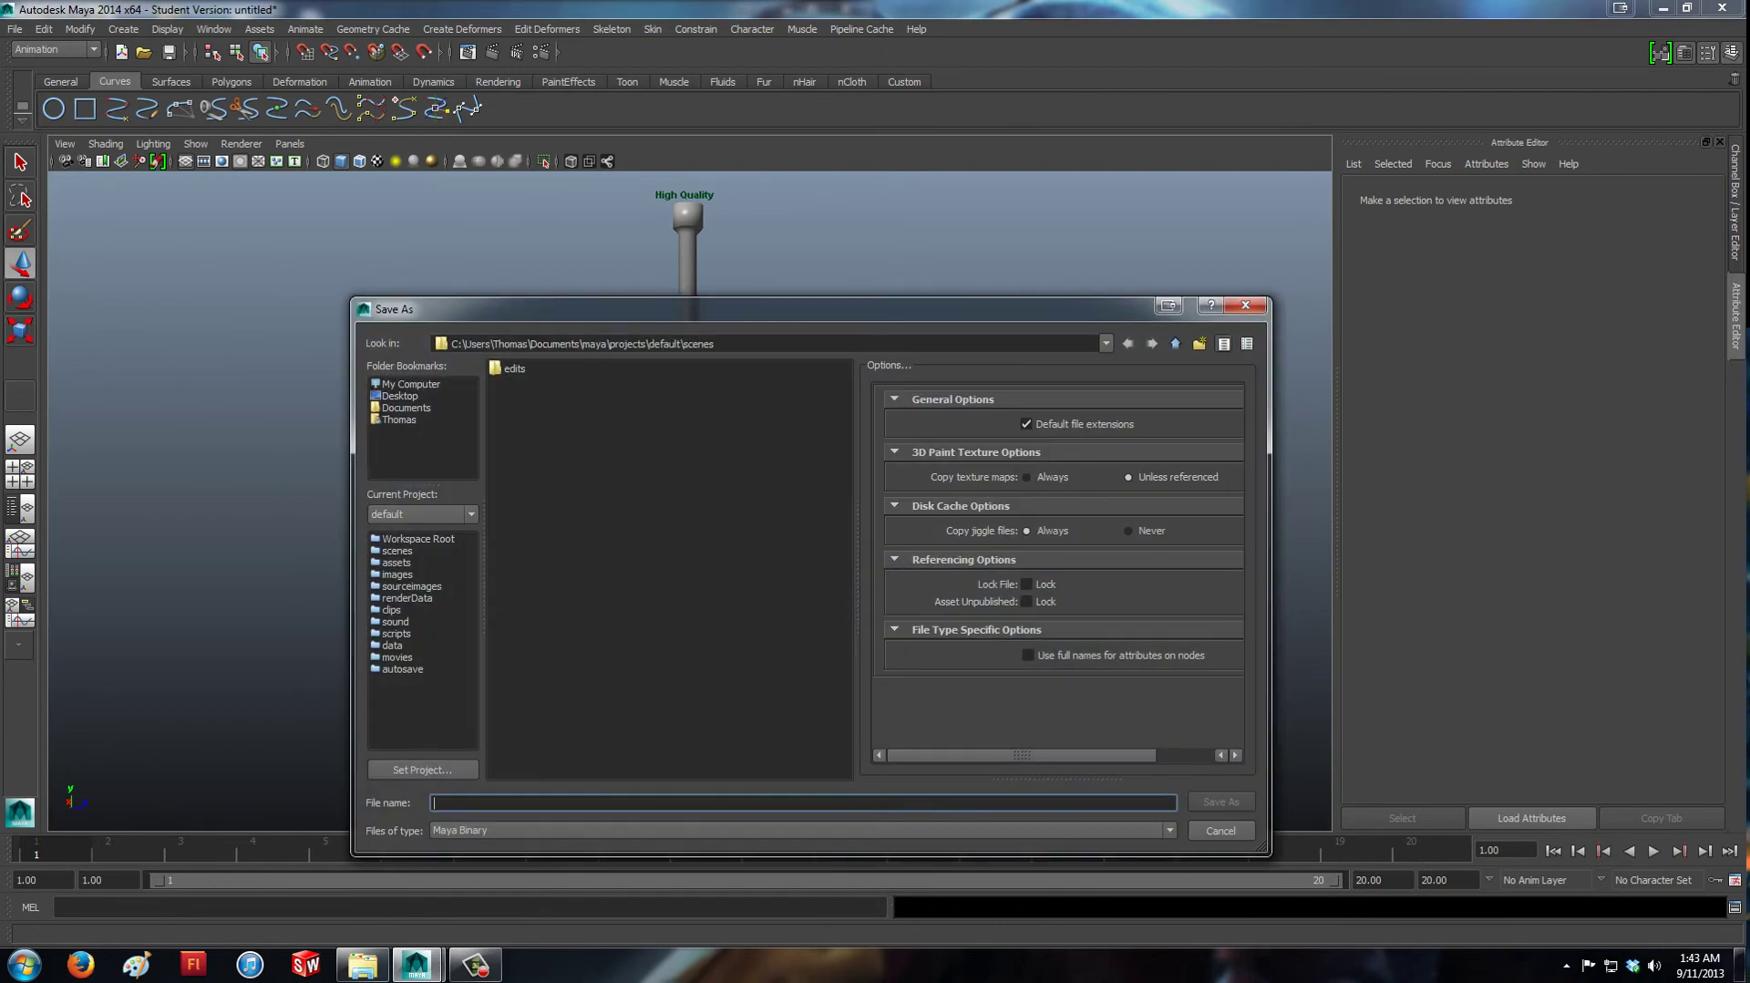
click(401, 395)
double_click(523, 397)
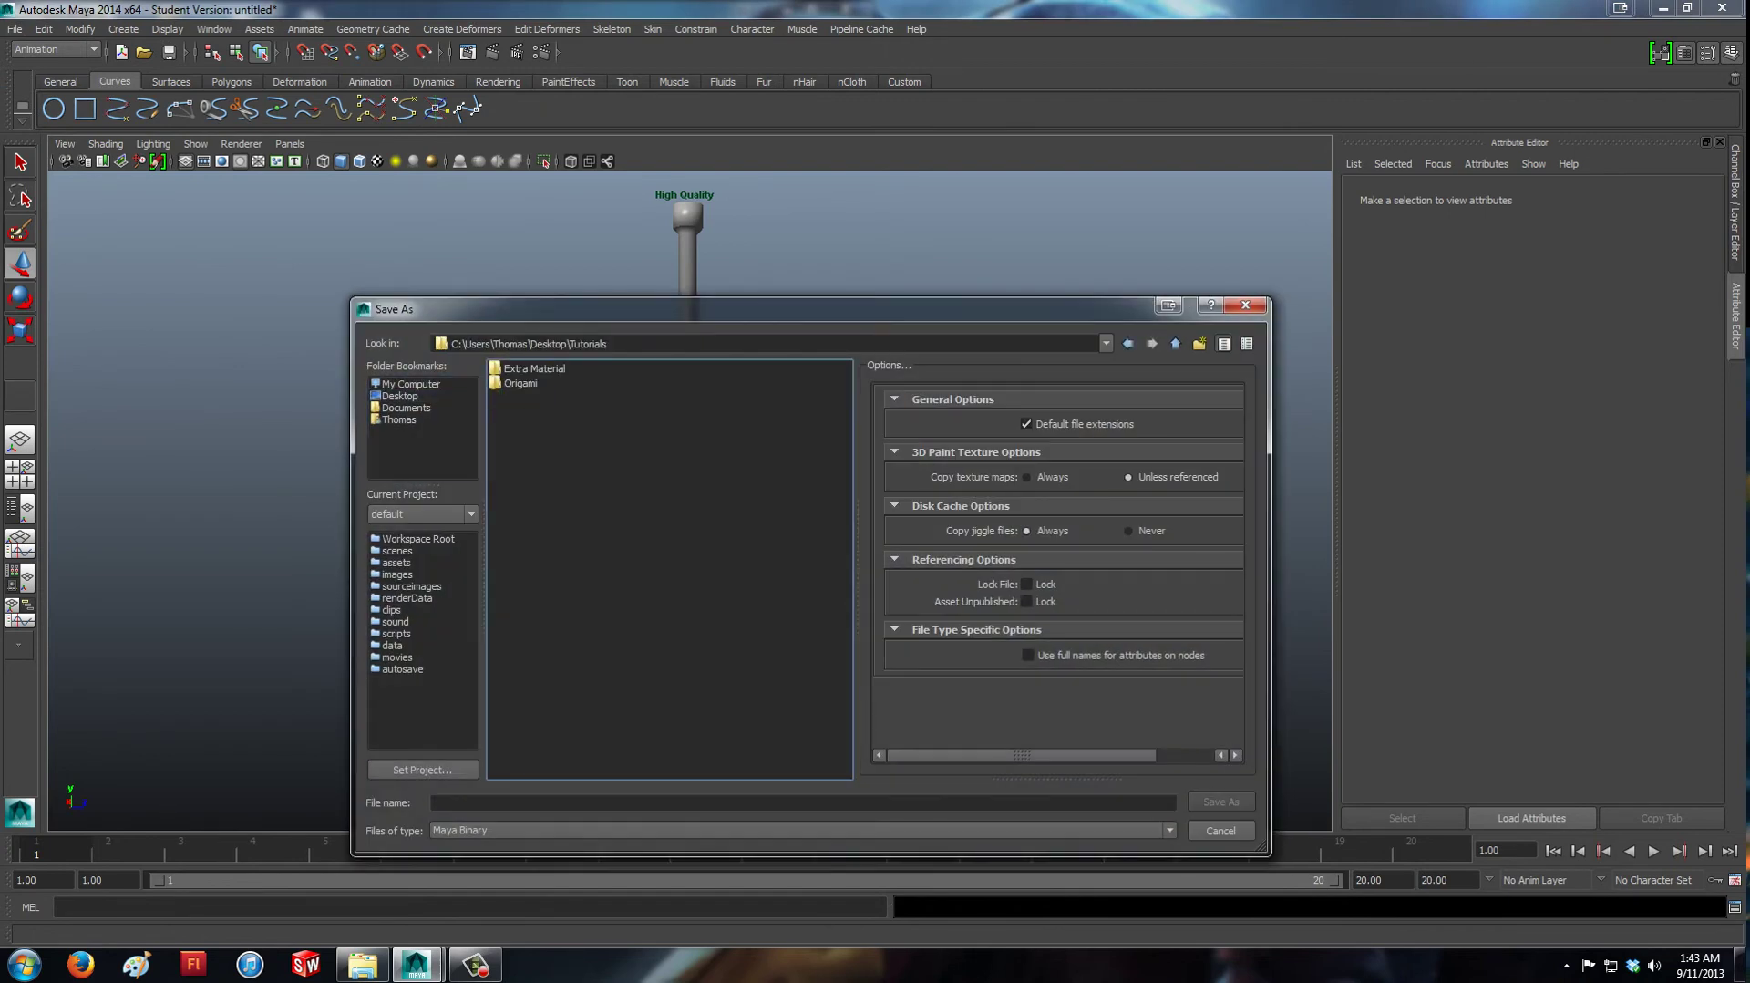
click(547, 802)
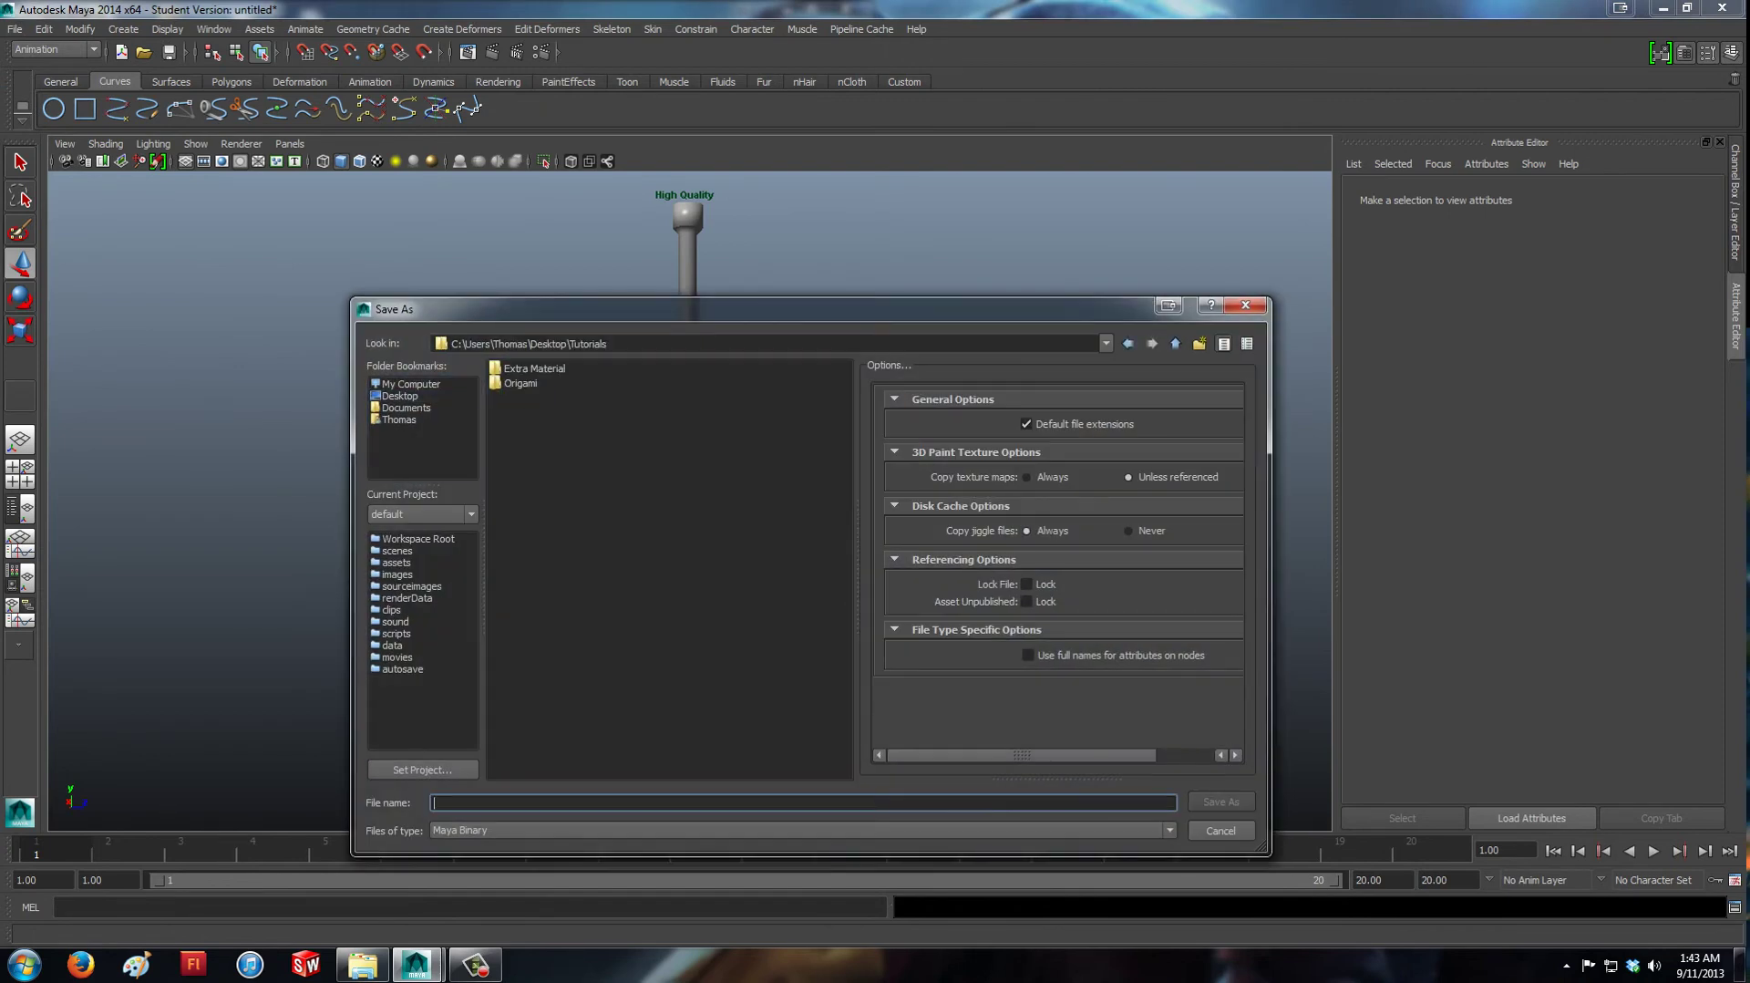
click(802, 831)
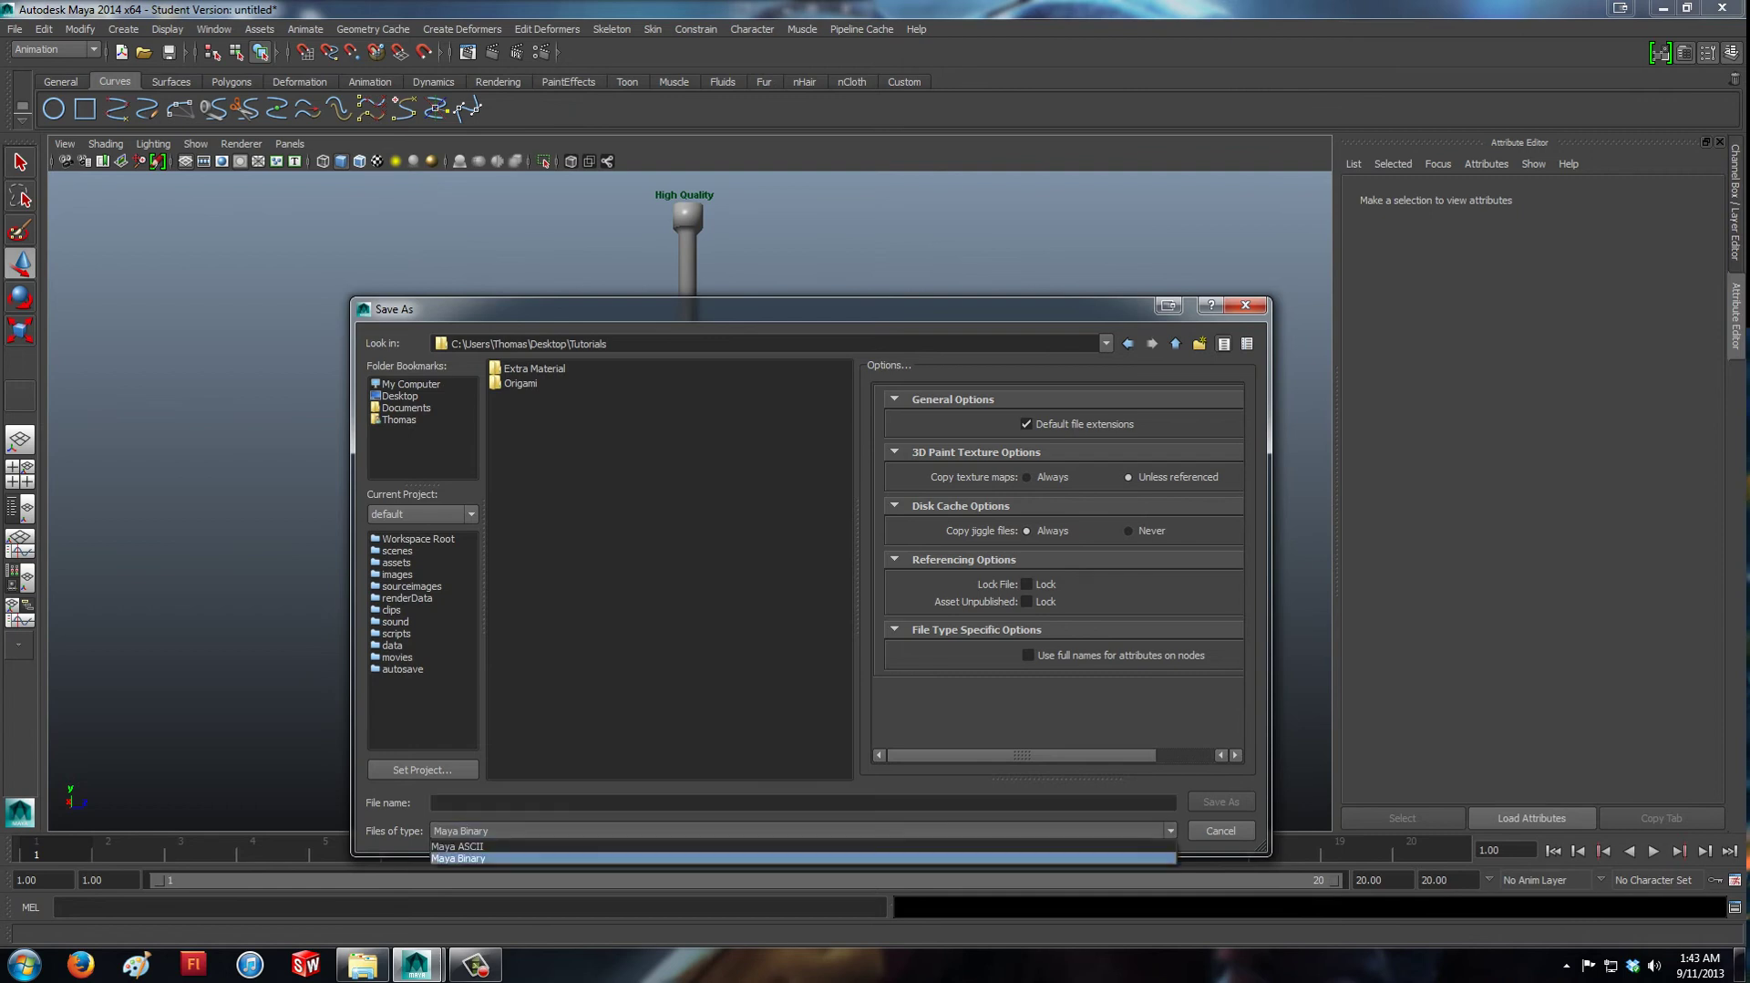
click(547, 858)
Name the scene file "4Way Tire Iron Maya Tutorial", save it, and return to the Move Tool.
click(547, 803)
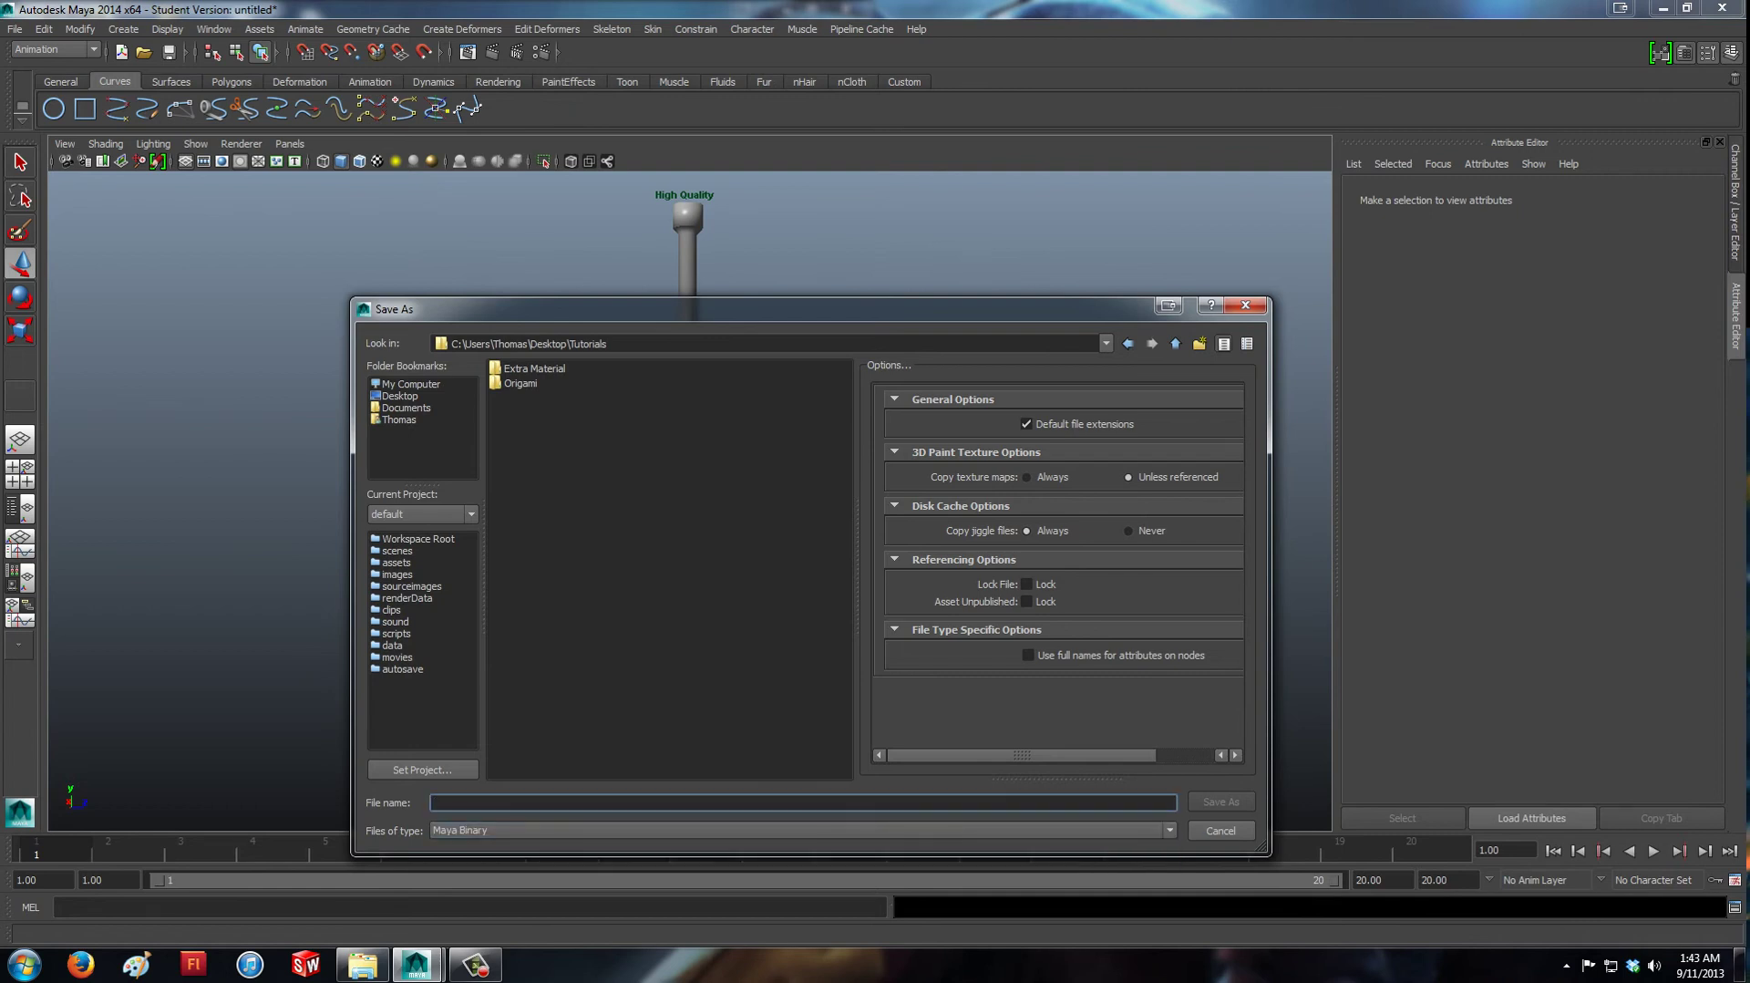
text(4Way Tire Iron Maya Tutorial)
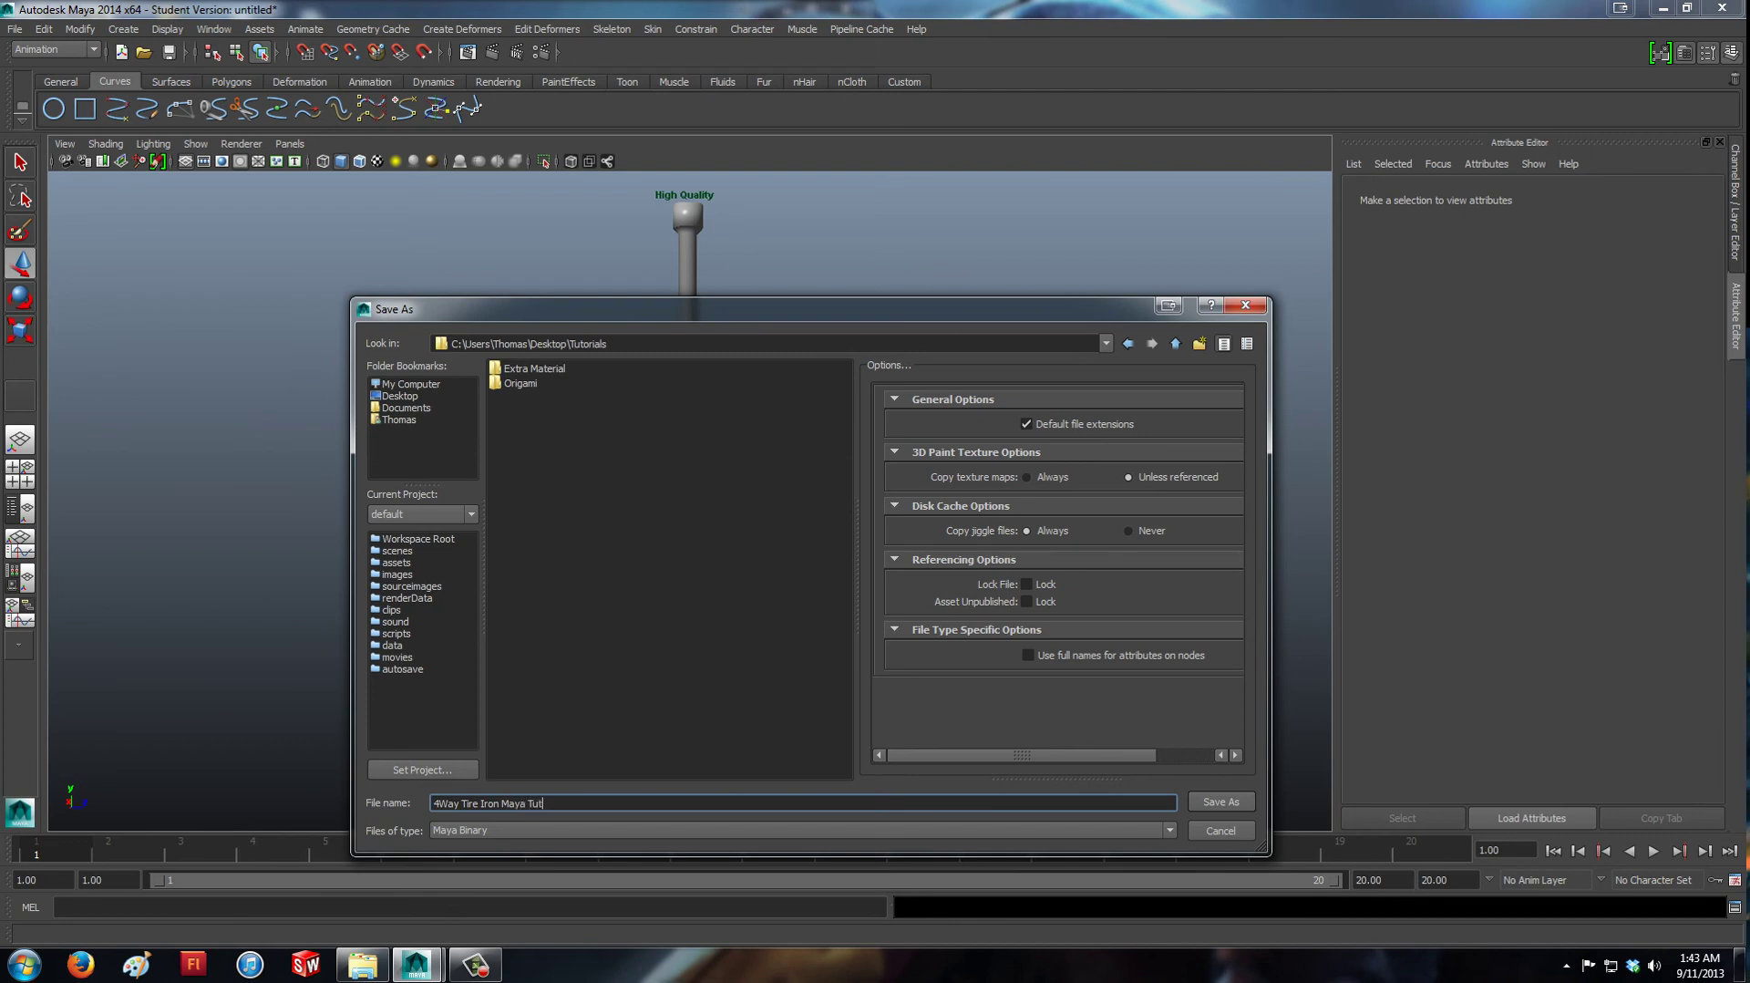
key(Return)
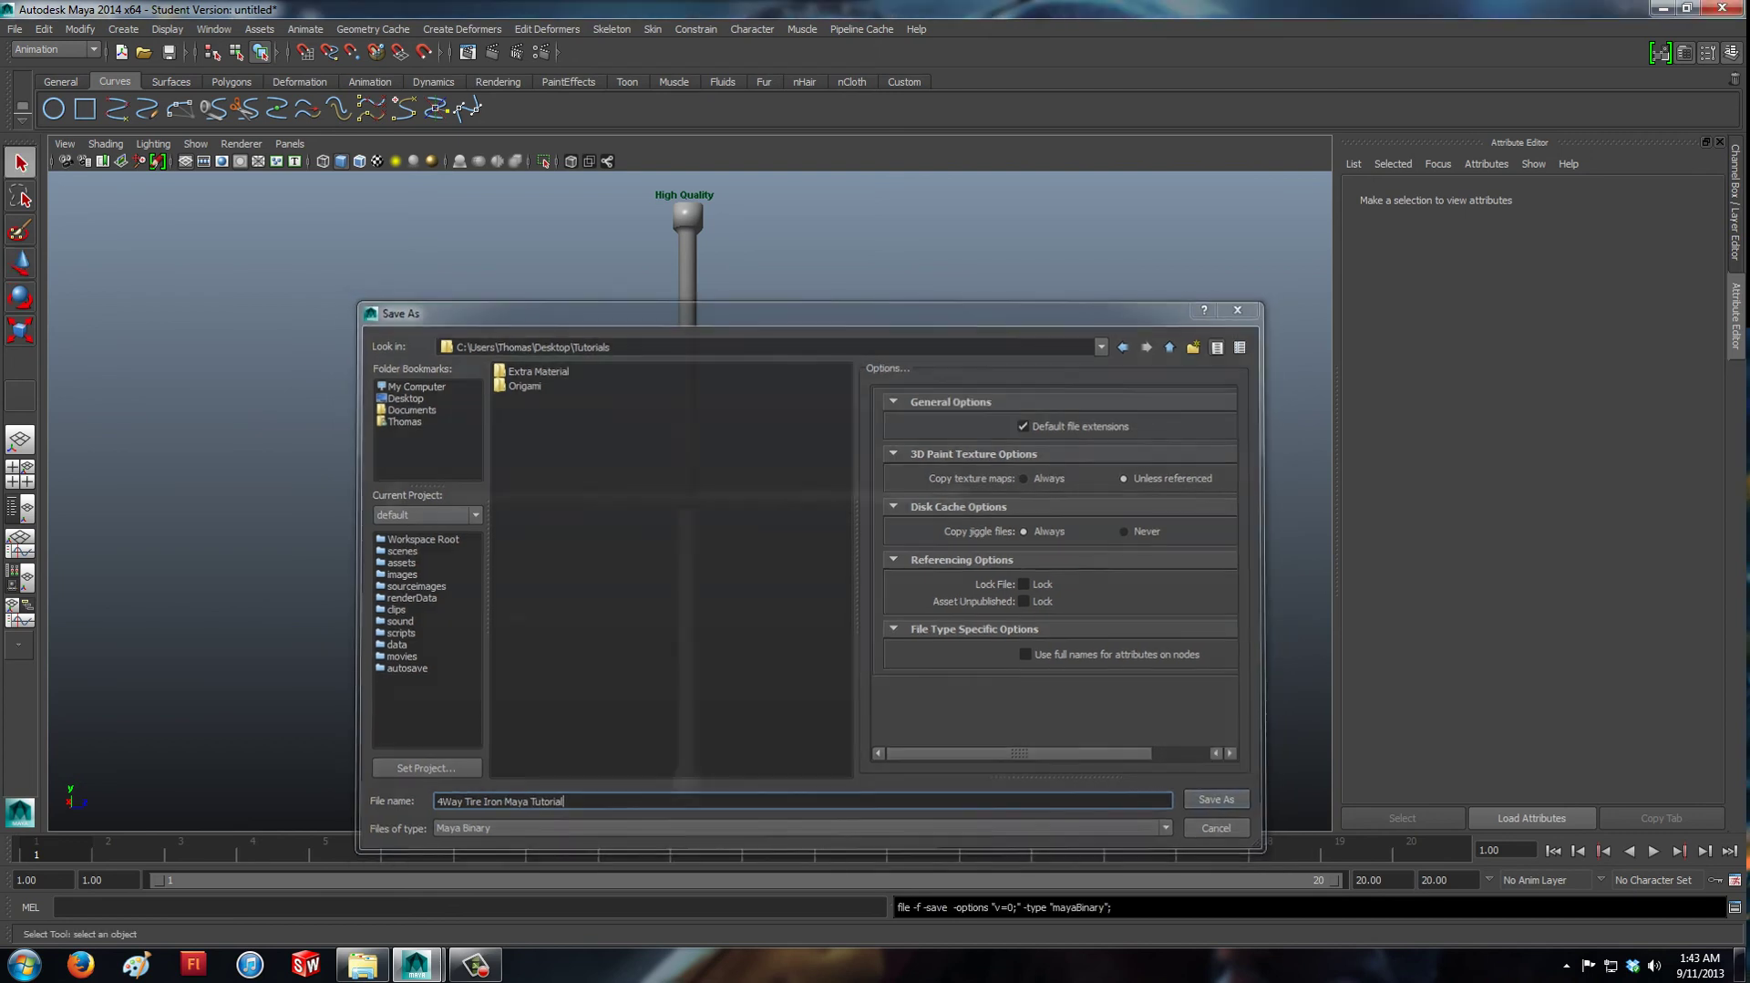
key(Return)
key(w)
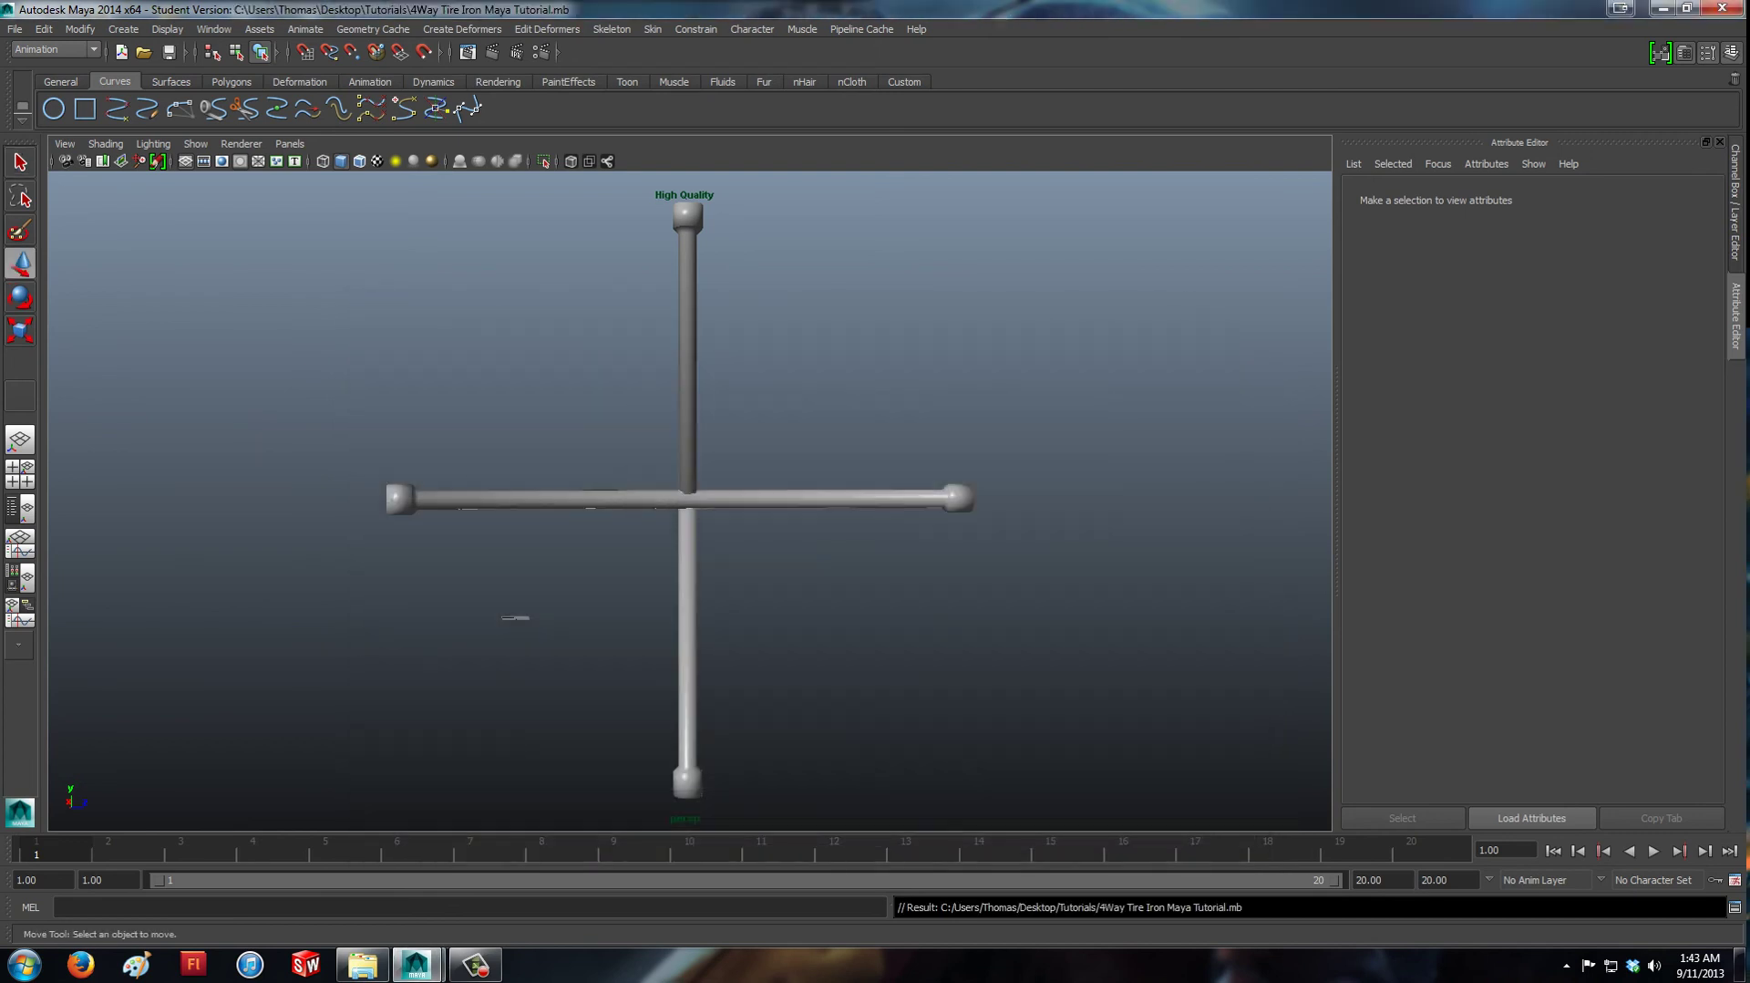